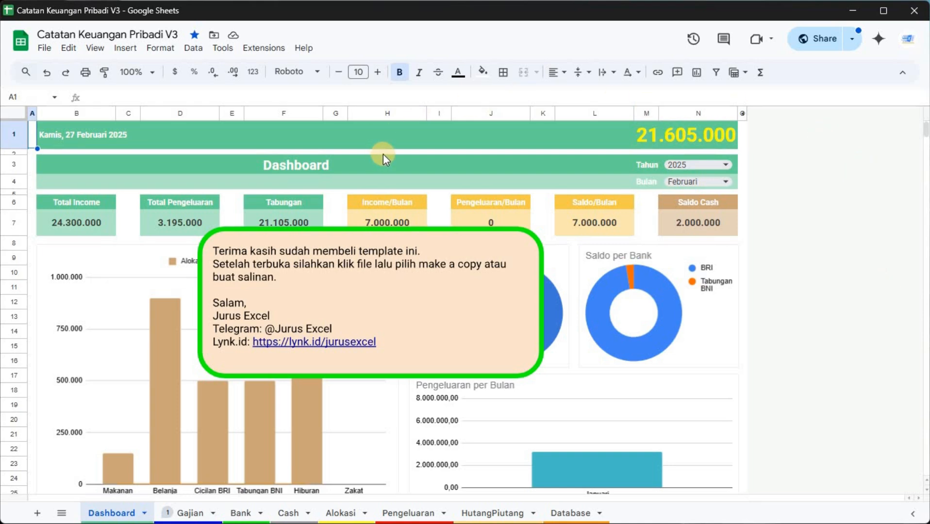
pyautogui.click(45, 49)
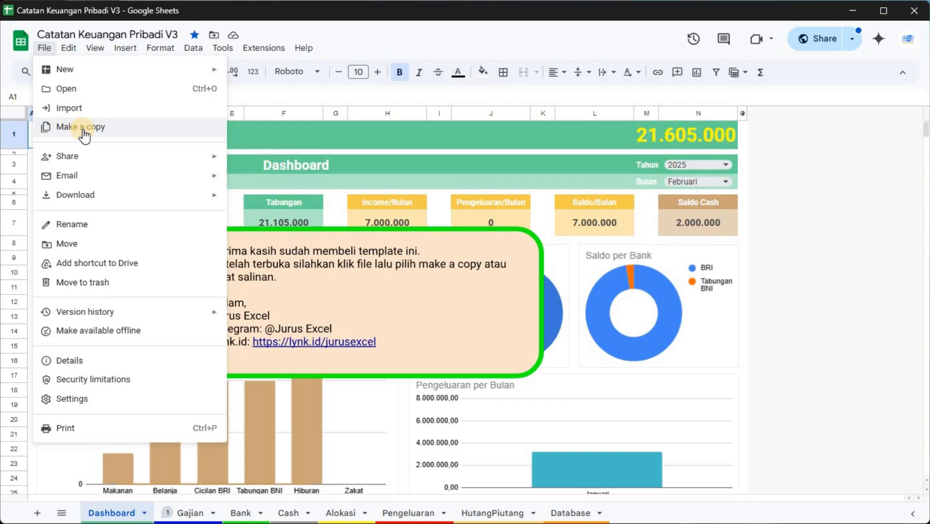
pyautogui.click(797, 233)
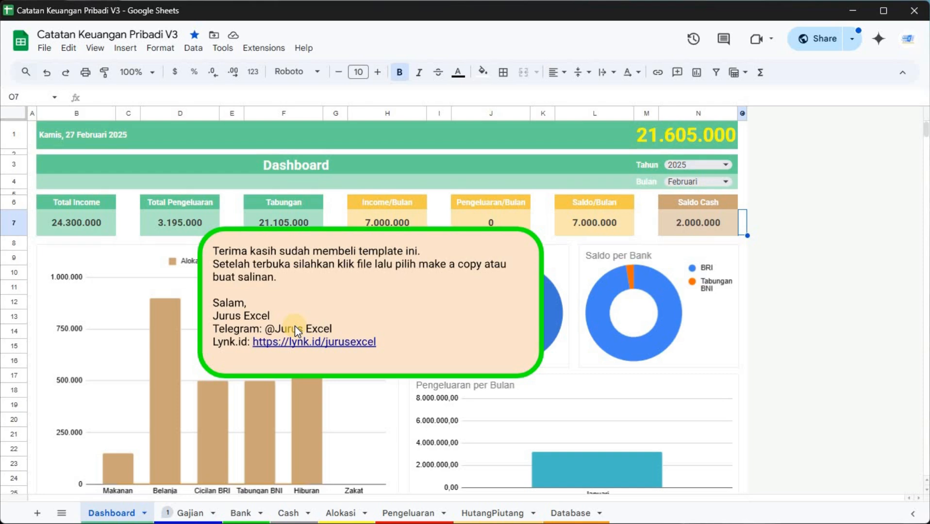
# - Open the Database sheet and review the Bank, Kategori and Jenis UM lists in the tbSett table
pyautogui.click(576, 514)
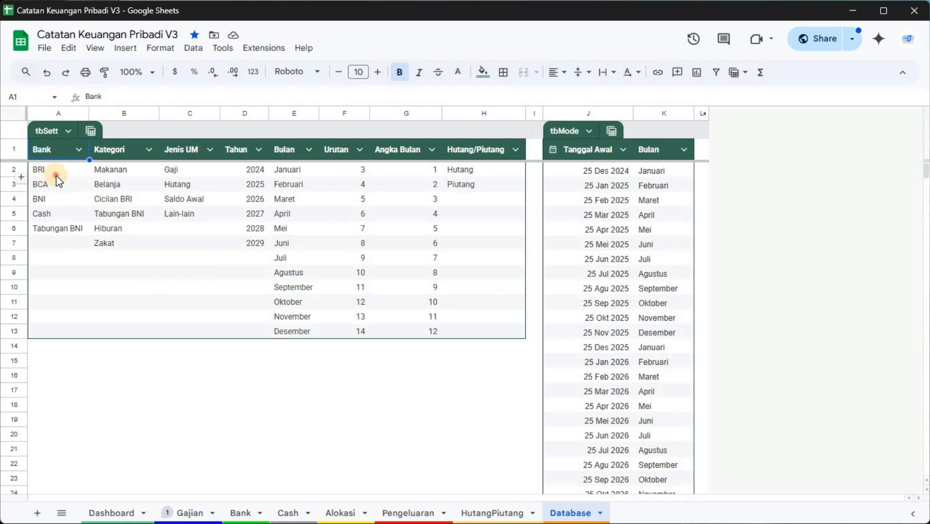
pyautogui.moveTo(56, 171); pyautogui.dragTo(52, 268)
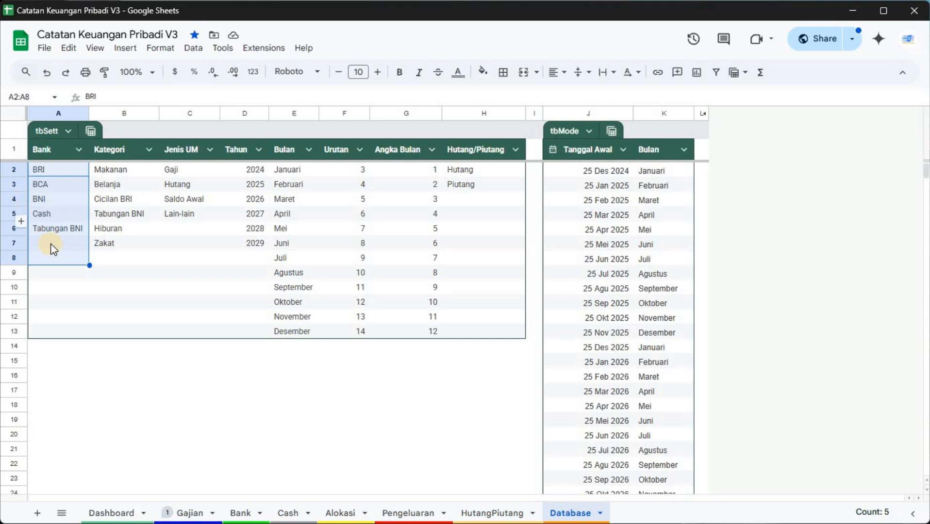
pyautogui.click(46, 244)
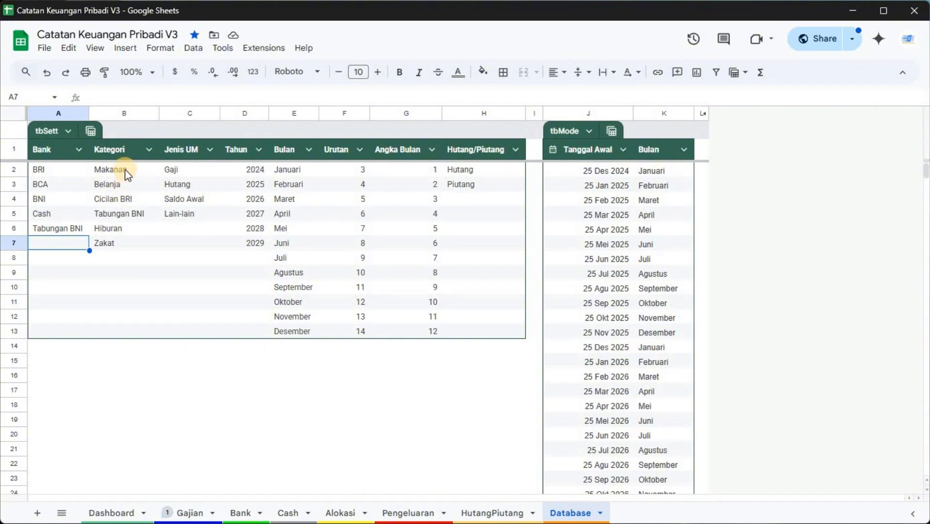
pyautogui.click(118, 258)
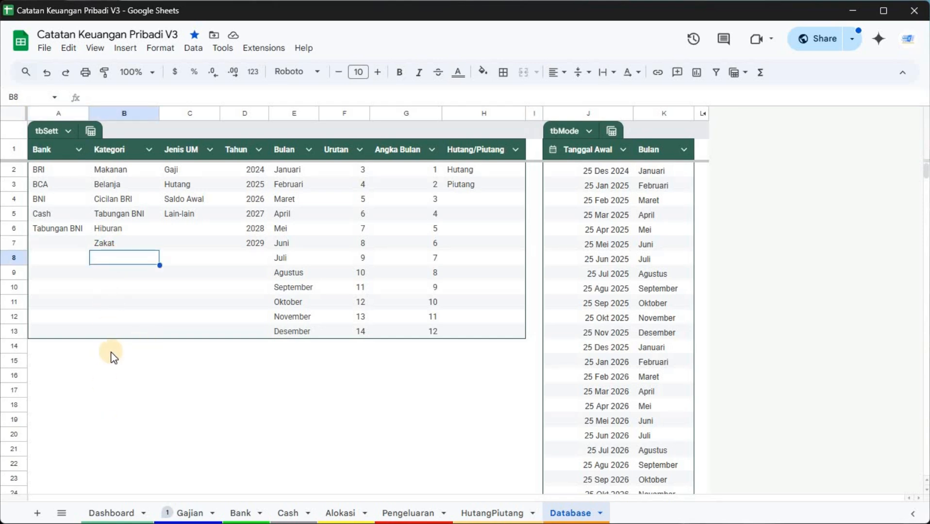
pyautogui.scroll(-9, 112, 362)
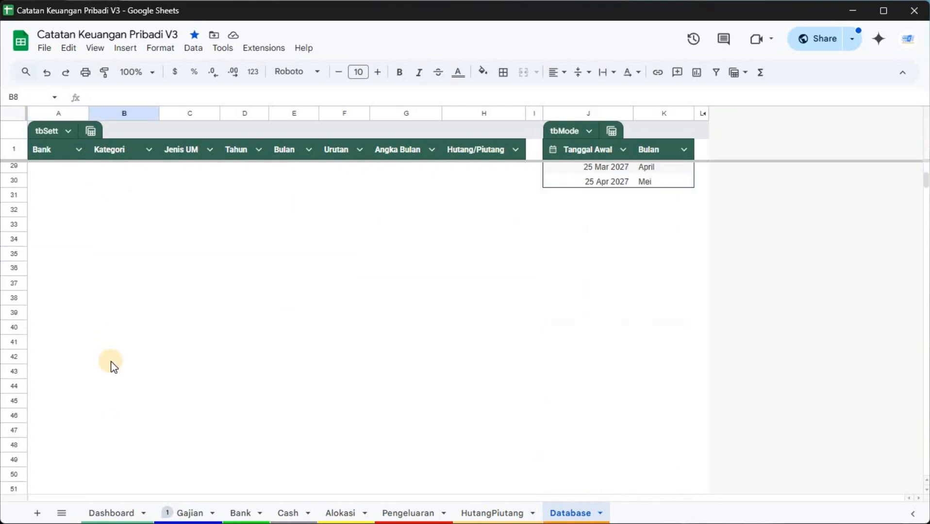
pyautogui.scroll(9, 112, 361)
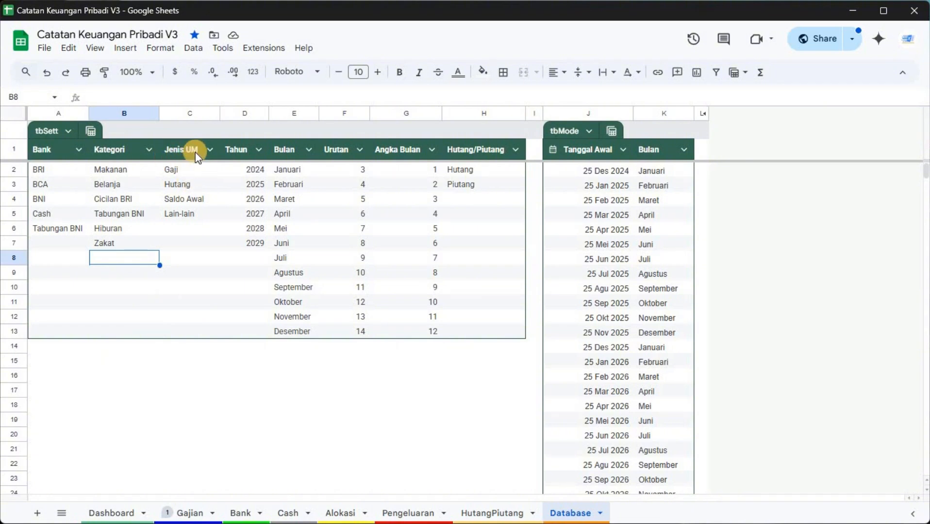
pyautogui.click(184, 175)
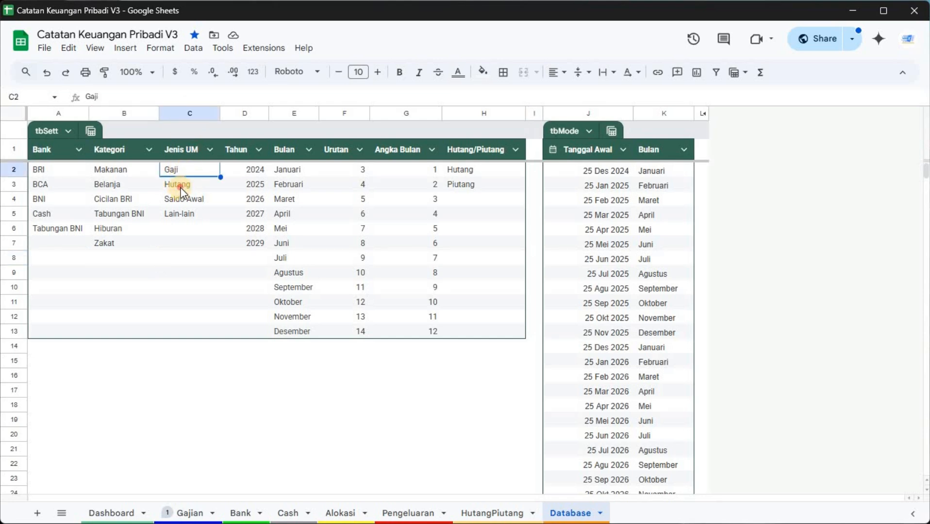
pyautogui.press('Down')
pyautogui.press('Down')
pyautogui.press('Down')
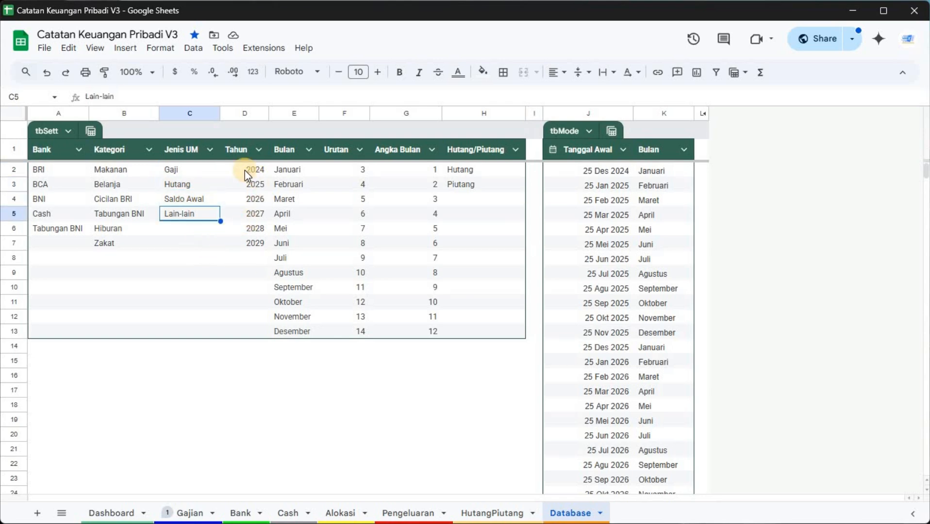
# - Extend the Tahun list in the tbSett table through 2035, continuing the series from 2028 and 2029 down to row 13
pyautogui.click(249, 231)
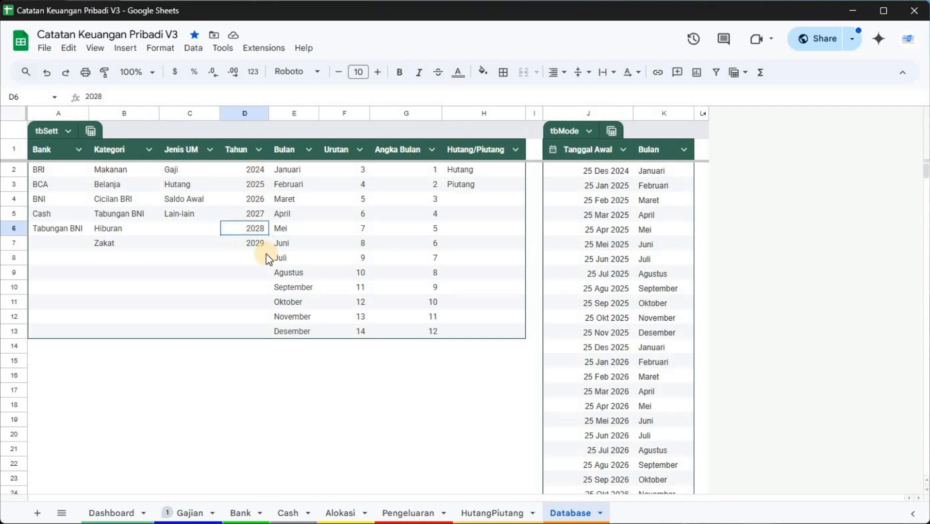
pyautogui.keyDown('shift'); pyautogui.click(262, 245); pyautogui.keyUp('shift')
pyautogui.moveTo(268, 250); pyautogui.dragTo(259, 338)
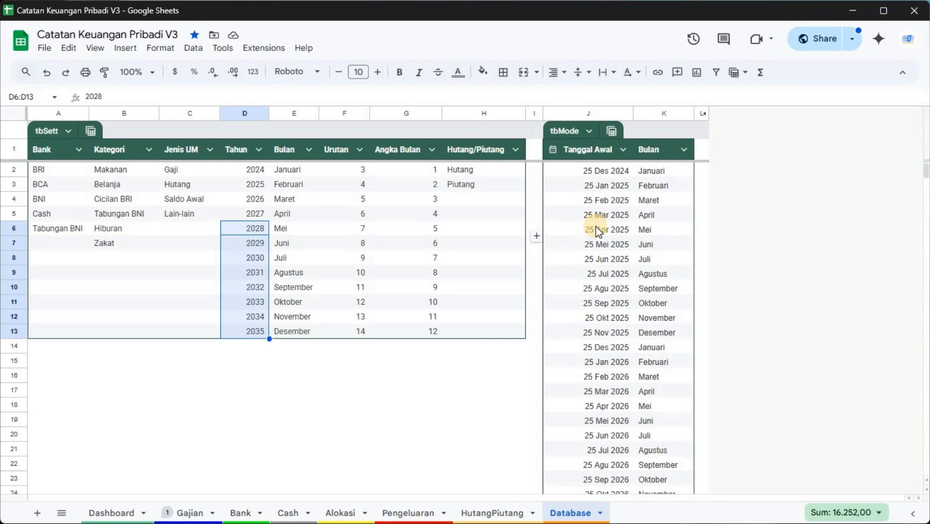
# - Examine the Tanggal Awal dates, their formula and the matching Bulan values in the tbMode table
pyautogui.click(602, 171)
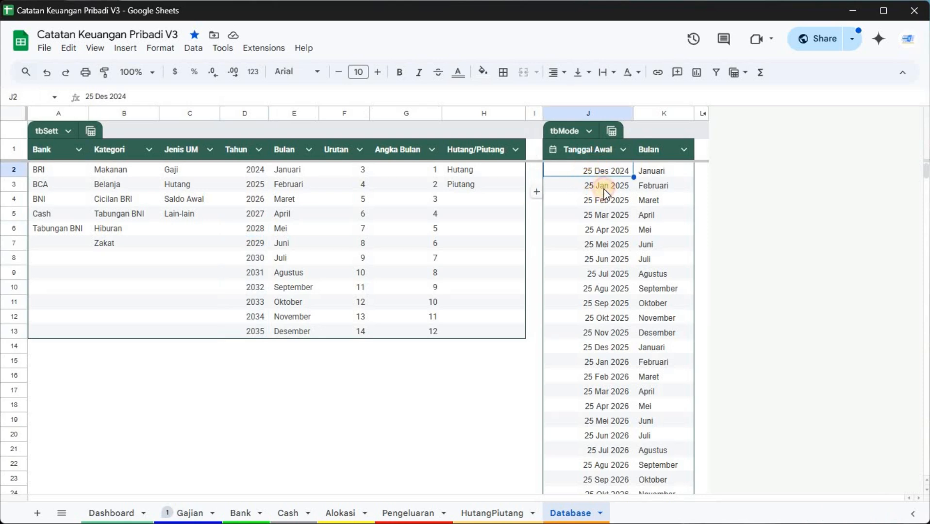
pyautogui.click(600, 185)
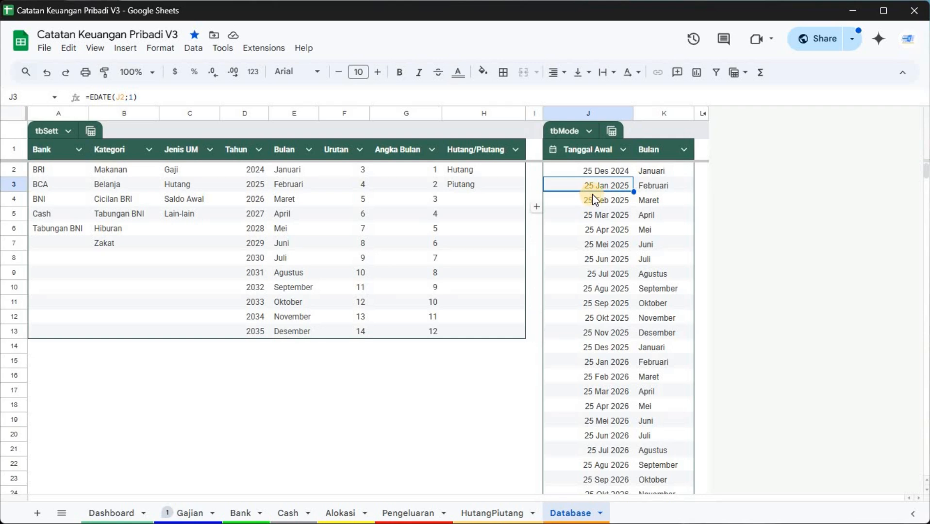
pyautogui.click(601, 169)
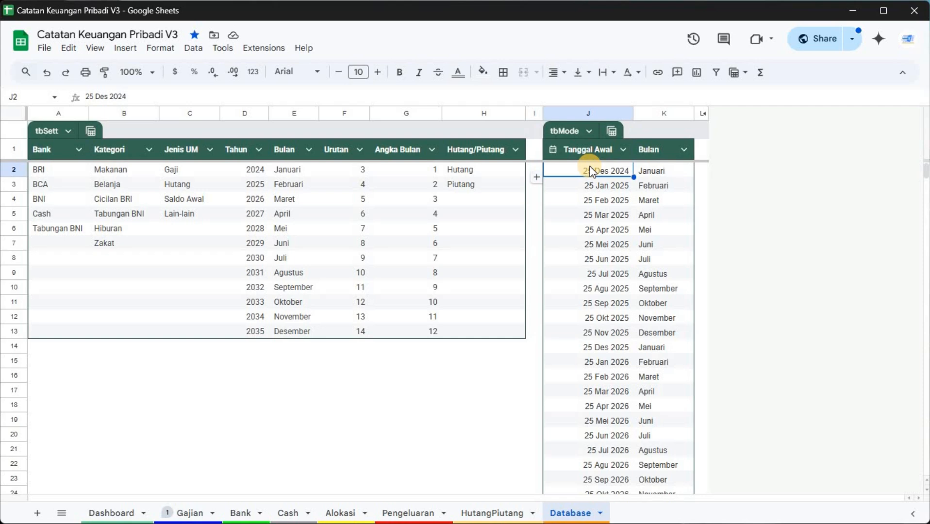
pyautogui.click(660, 185)
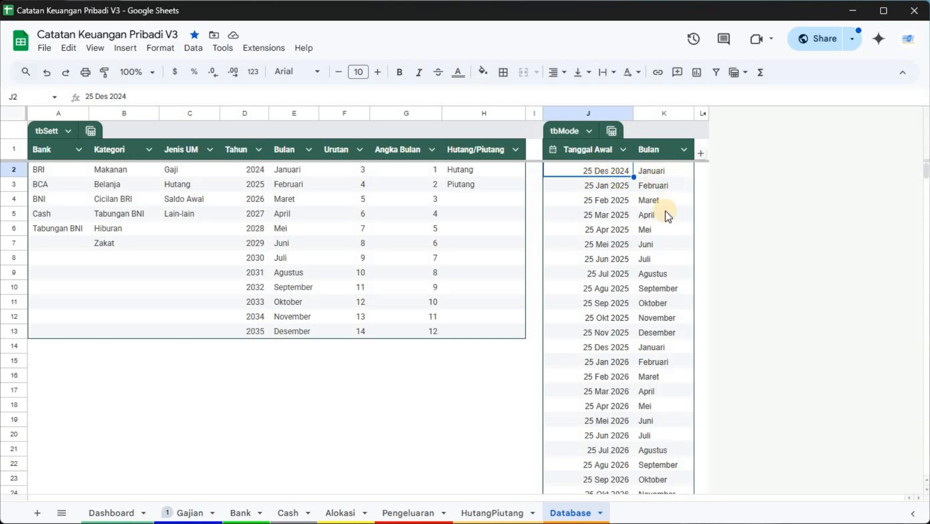
pyautogui.click(650, 245)
pyautogui.click(661, 314)
pyautogui.scroll(-5, 659, 265)
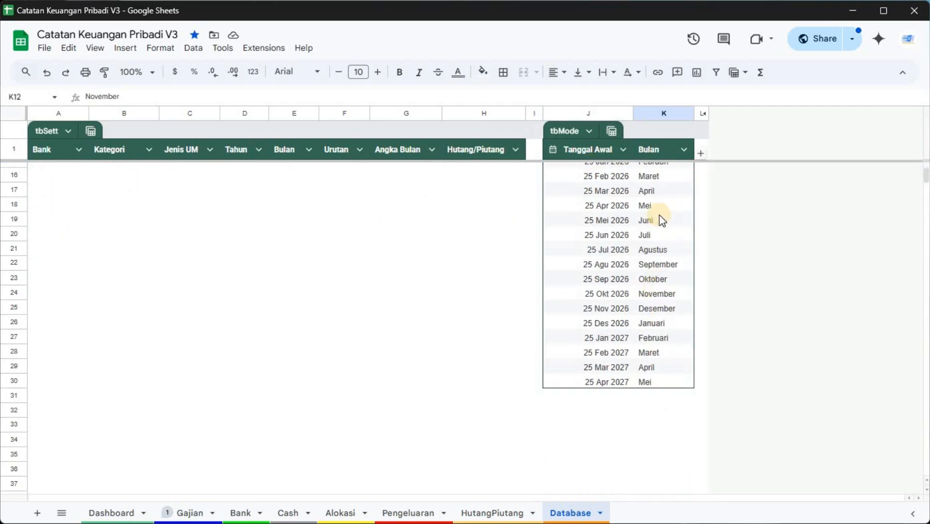
pyautogui.scroll(5, 656, 195)
pyautogui.click(651, 171)
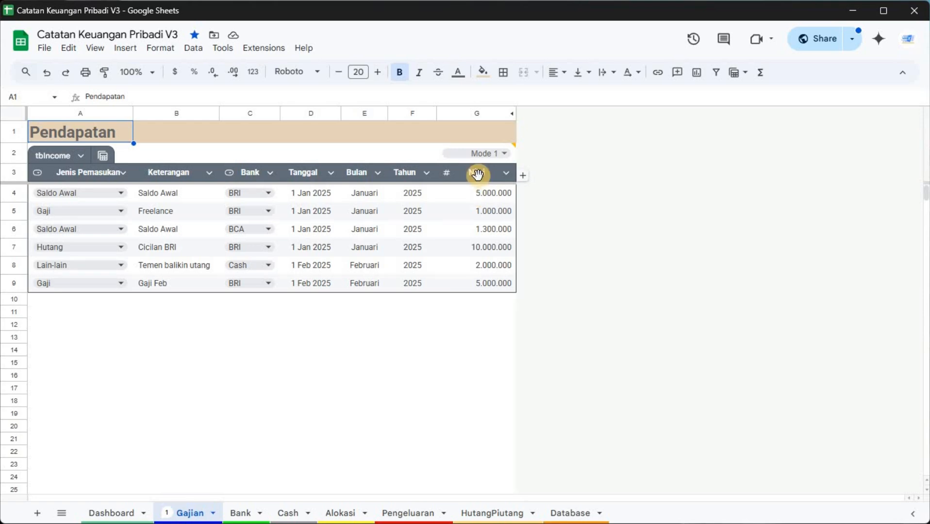
# - On the Gajian sheet, move the Bulan and Tahun columns of the tbIncome table to follow the Nilai column
pyautogui.click(351, 112)
pyautogui.click(400, 114)
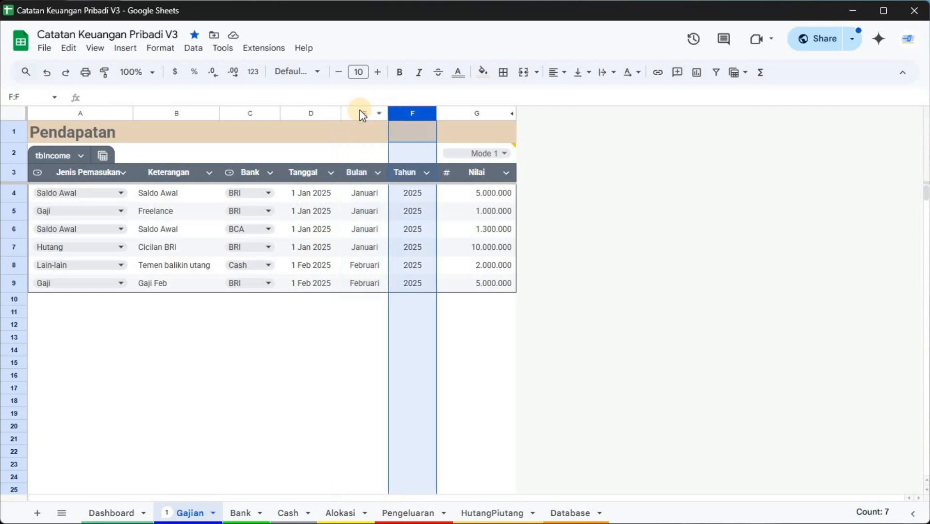
pyautogui.click(376, 114)
pyautogui.keyDown('shift'); pyautogui.click(401, 115); pyautogui.keyUp('shift')
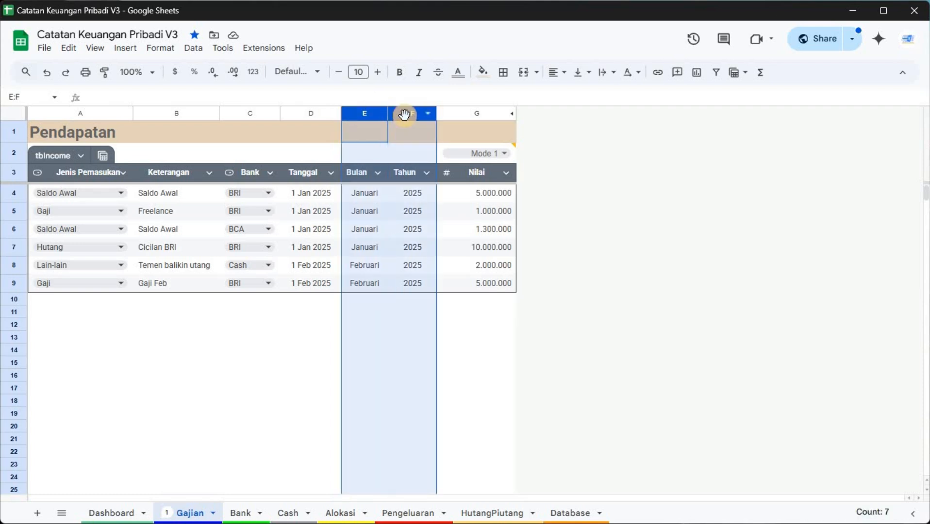
pyautogui.moveTo(423, 115); pyautogui.dragTo(474, 117)
pyautogui.click(443, 211)
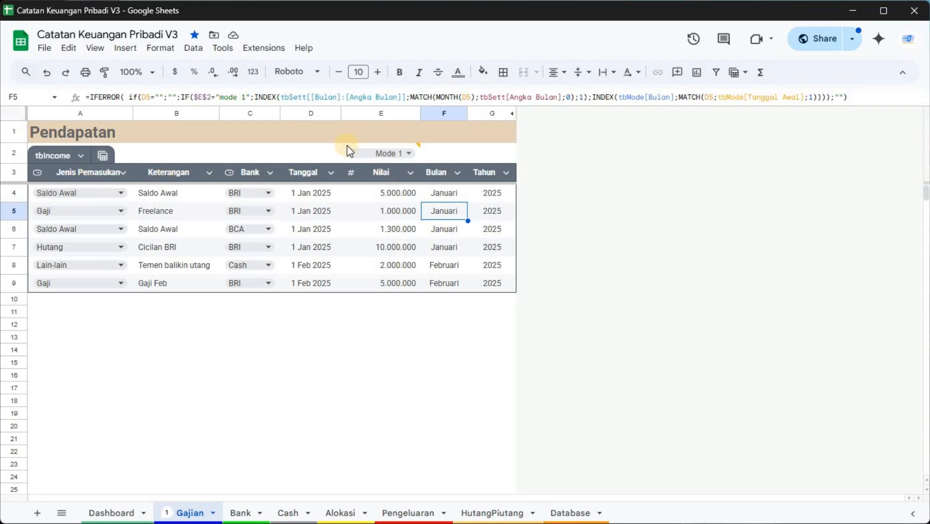
# - Review the tbIncome input columns and the description, date and amount cells of its opening-balance and Freelance entries
pyautogui.click(382, 113)
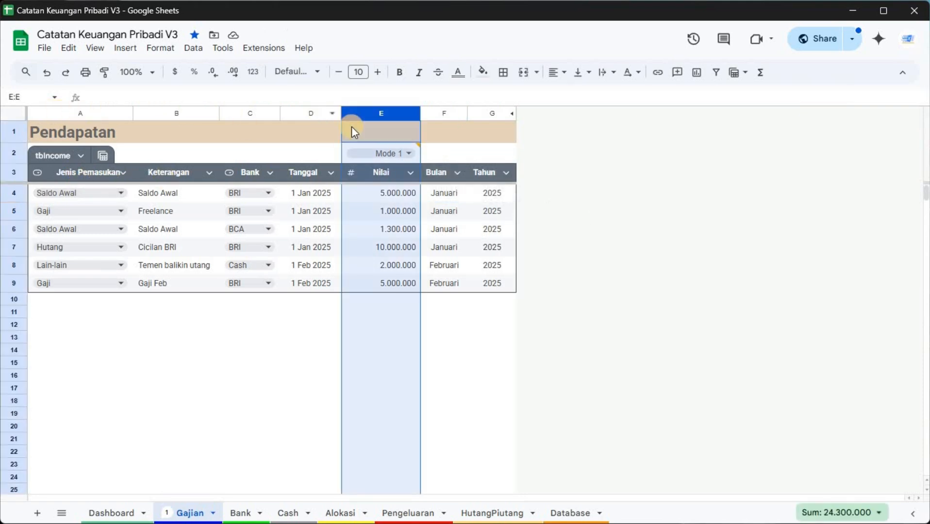
pyautogui.click(80, 113)
pyautogui.click(382, 114)
pyautogui.click(160, 194)
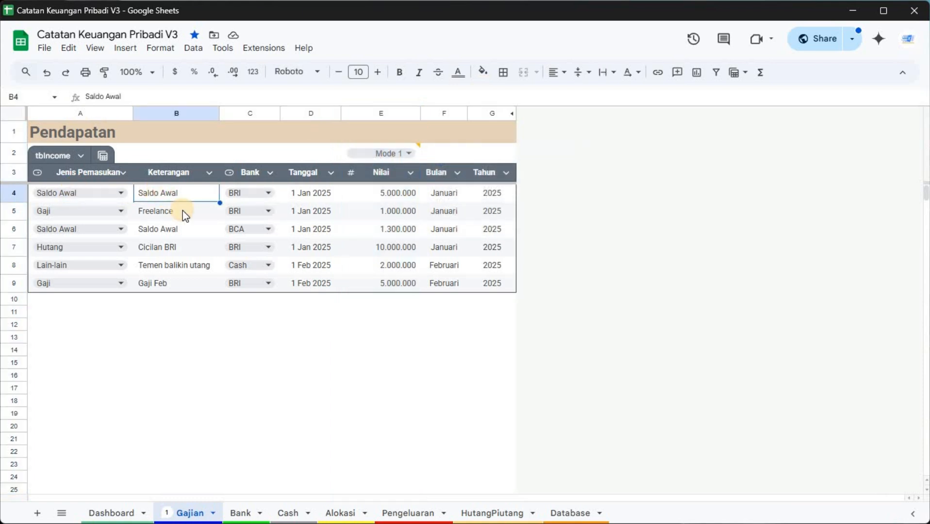
pyautogui.click(317, 195)
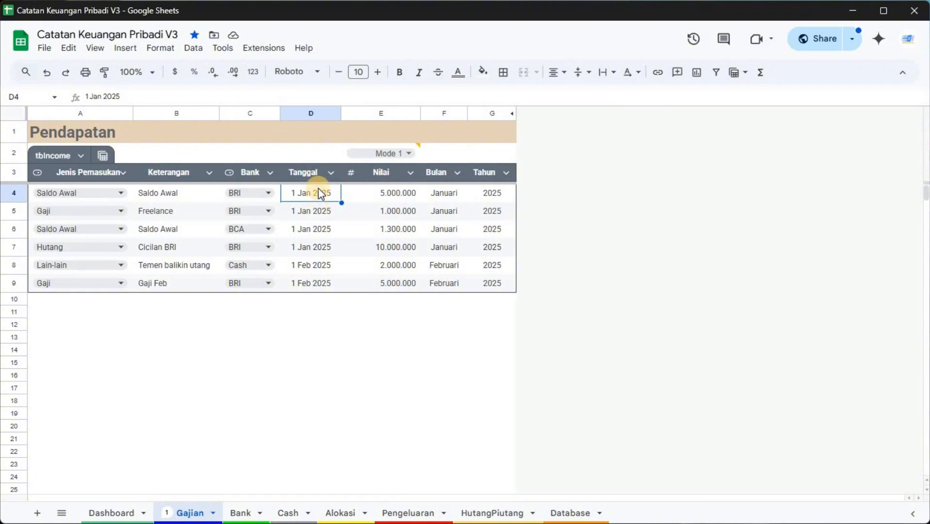
pyautogui.click(381, 197)
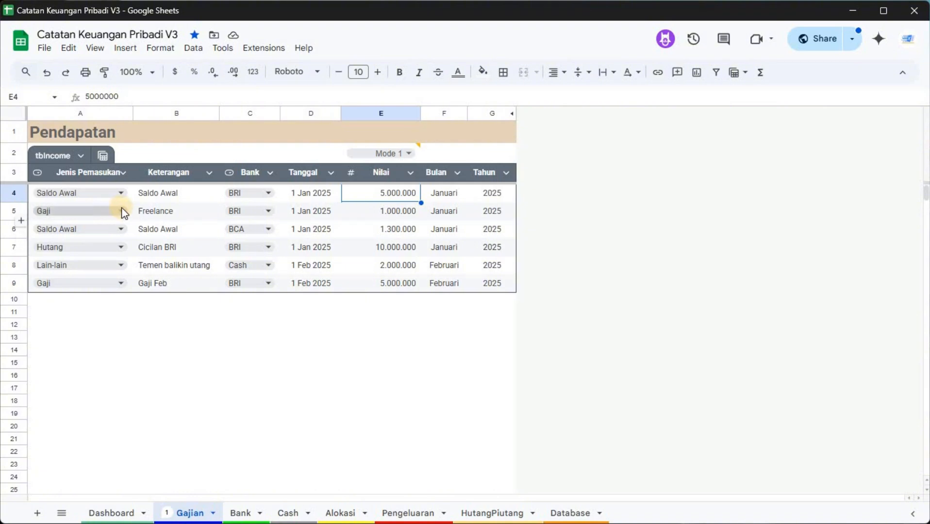
pyautogui.click(217, 217)
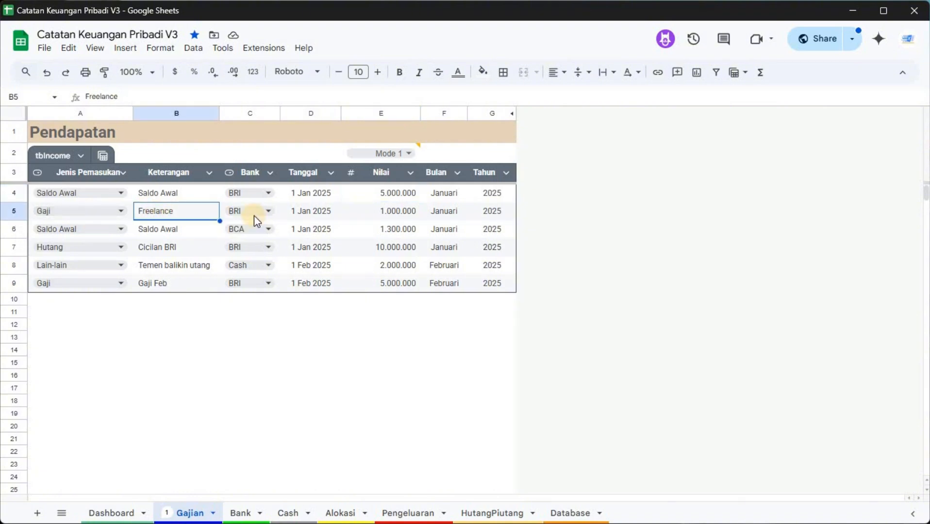
pyautogui.click(301, 214)
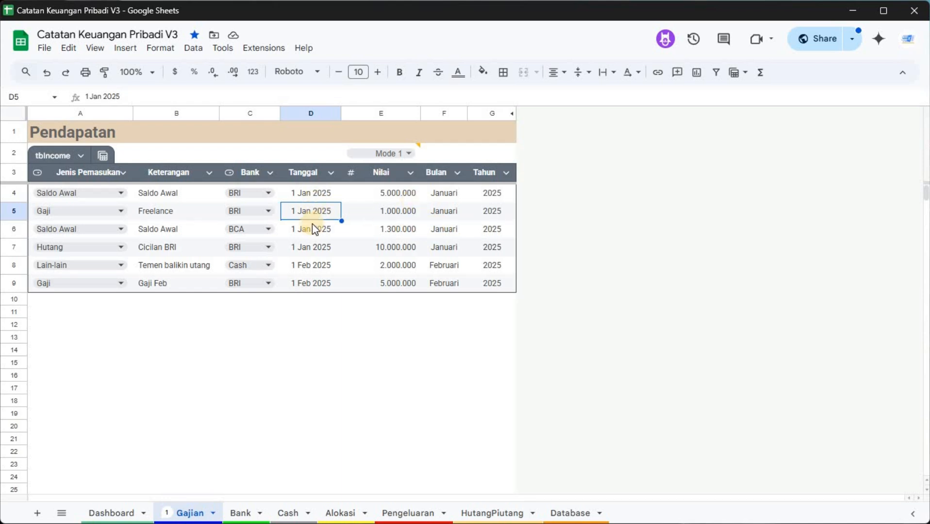
pyautogui.click(376, 209)
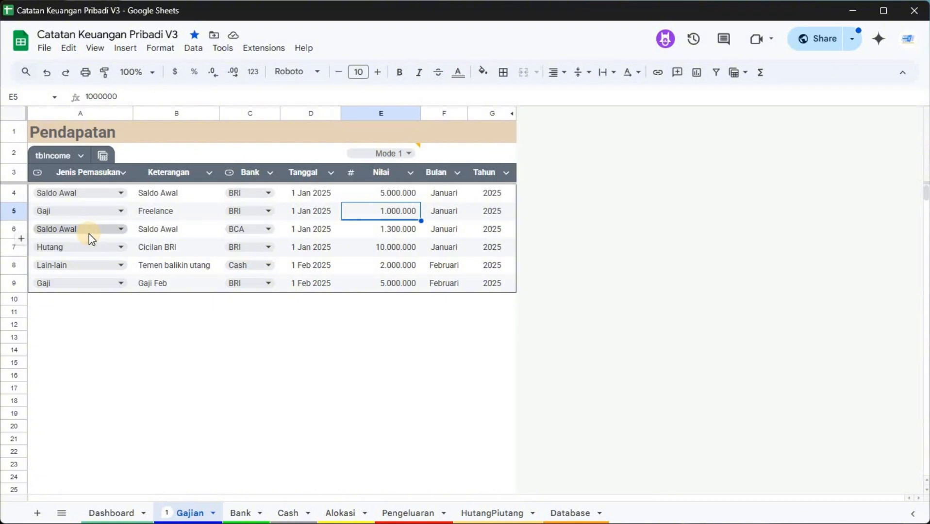
pyautogui.click(169, 114)
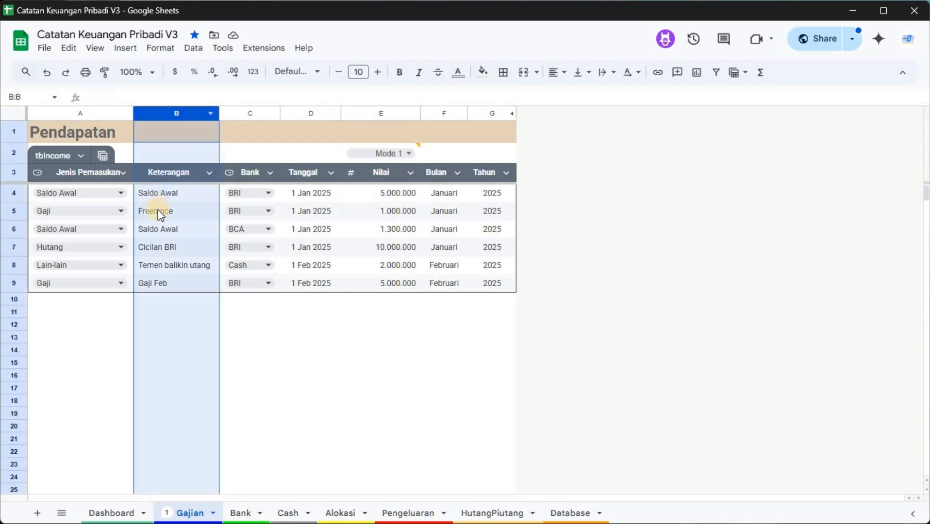
pyautogui.click(171, 228)
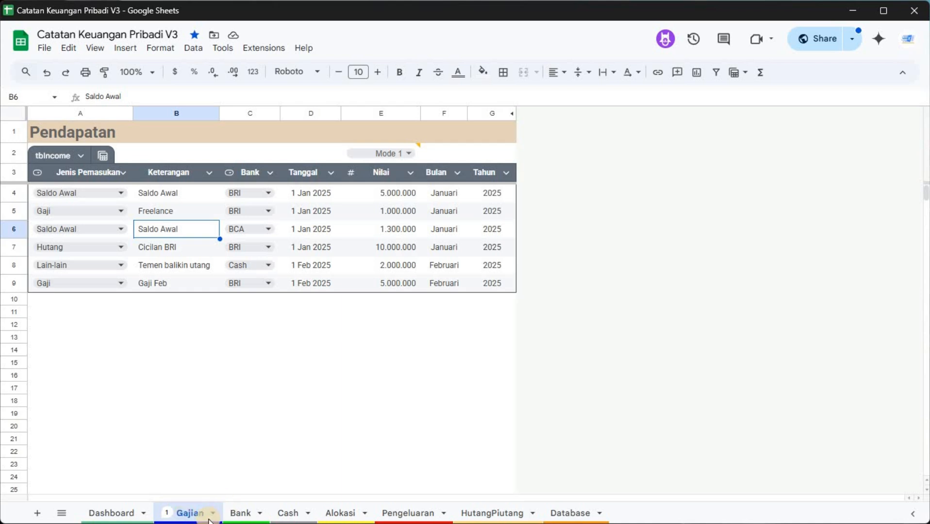
# - Check the income type choices for the Hutang entry in row 7 and review its description, date and amount
pyautogui.doubleClick(202, 515)
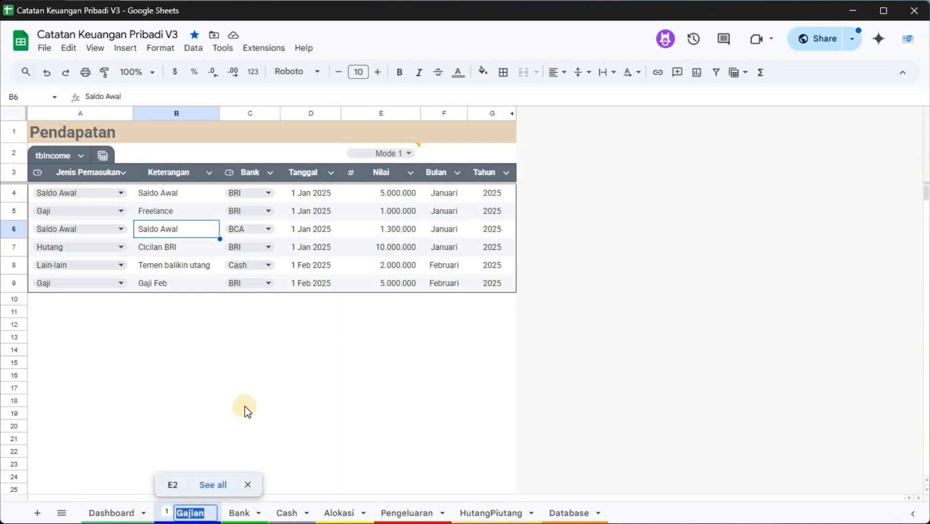
pyautogui.press('Return')
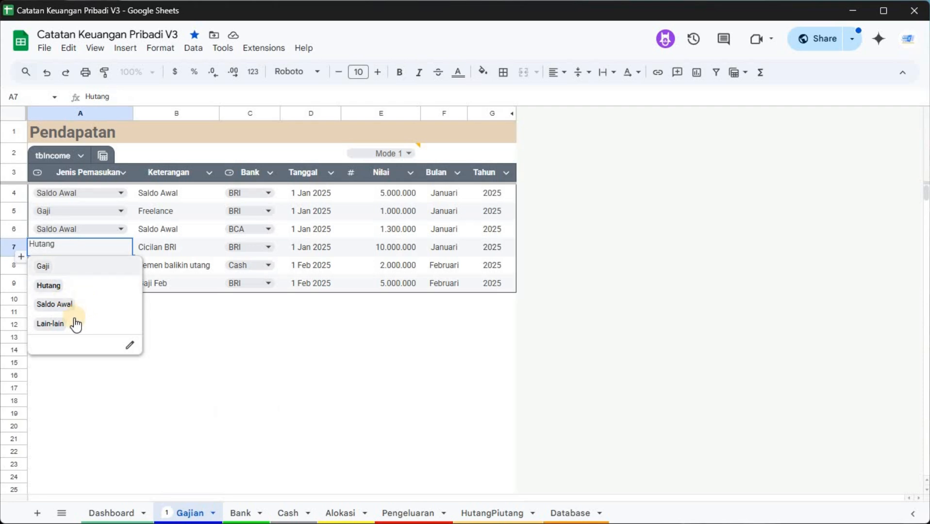
pyautogui.click(183, 250)
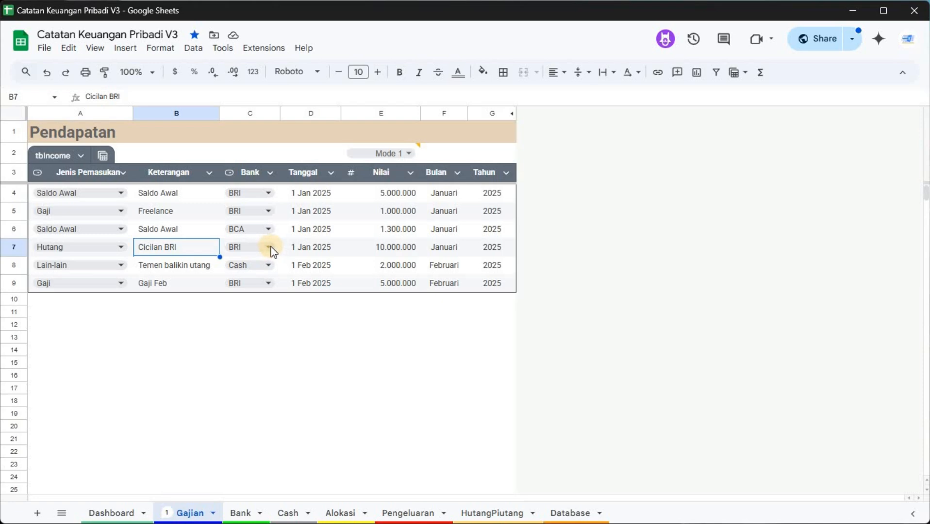
pyautogui.click(285, 250)
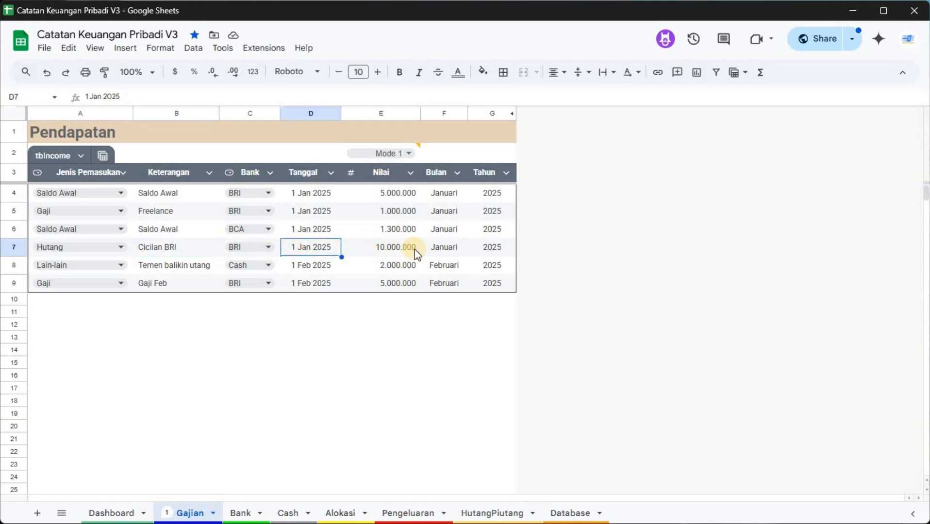
pyautogui.click(385, 248)
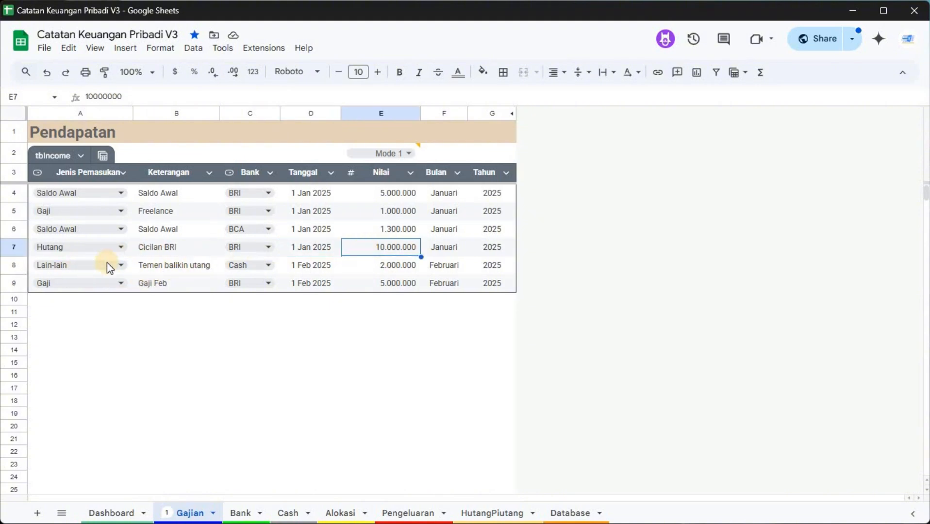
# - Switch the income type of the Temen balikin utang entry in row 8 to Hutang and back to Lain-lain
pyautogui.click(164, 268)
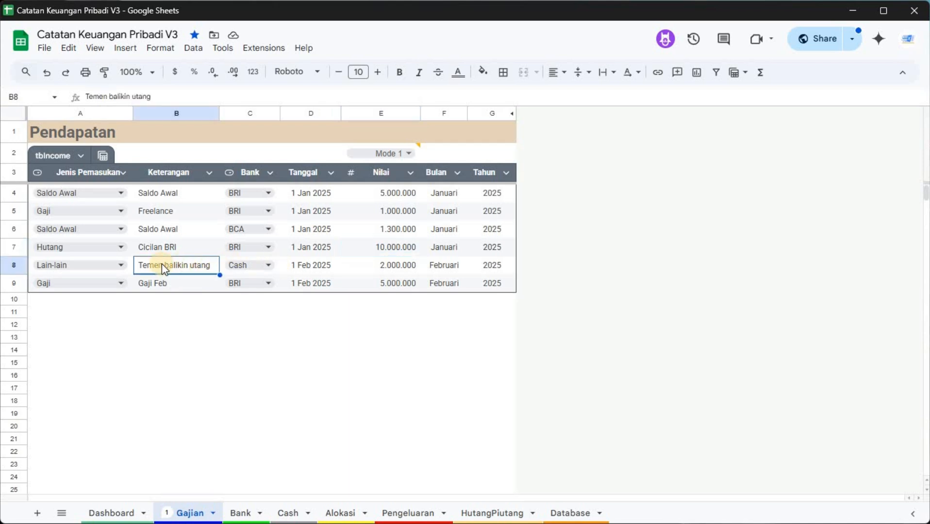
pyautogui.doubleClick(115, 265)
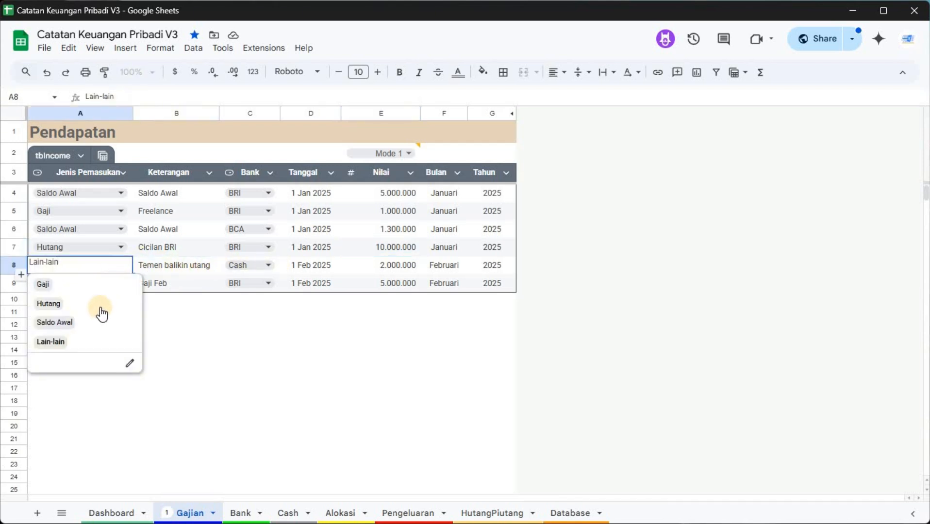
pyautogui.click(102, 313)
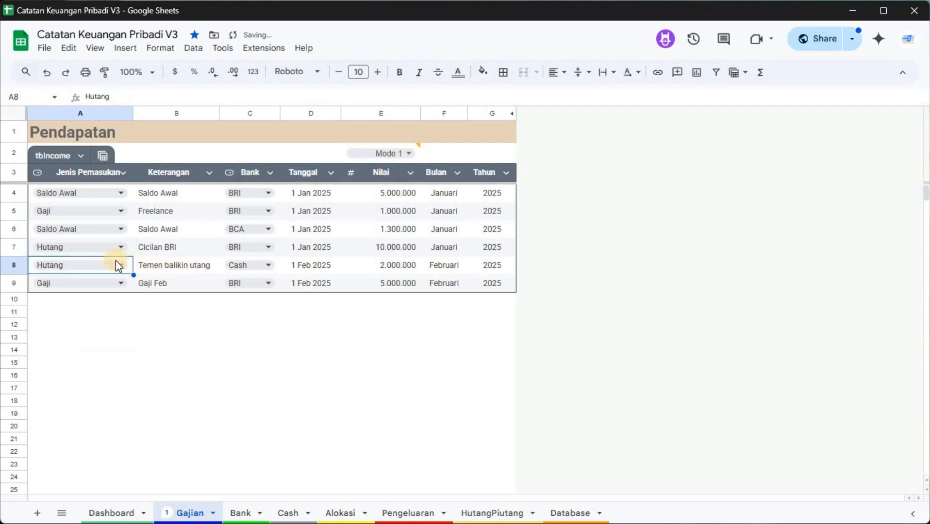
pyautogui.click(118, 266)
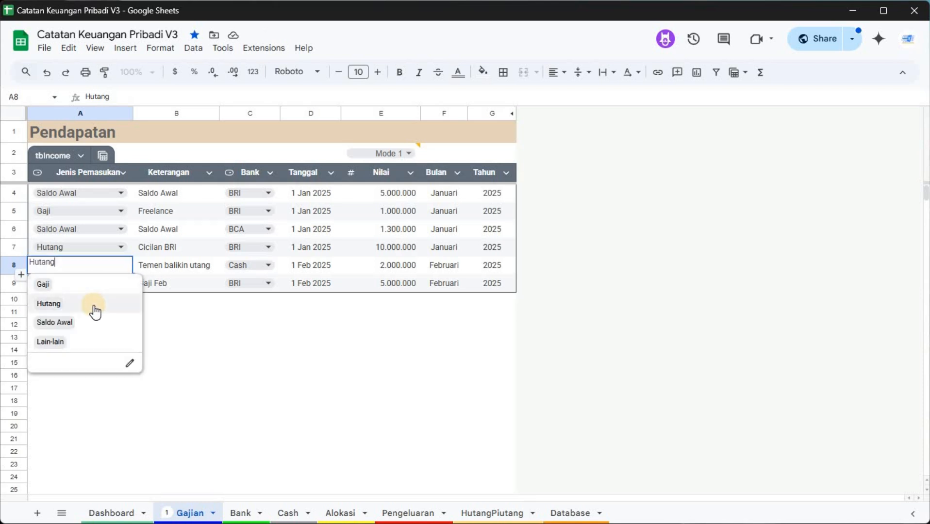
pyautogui.click(71, 343)
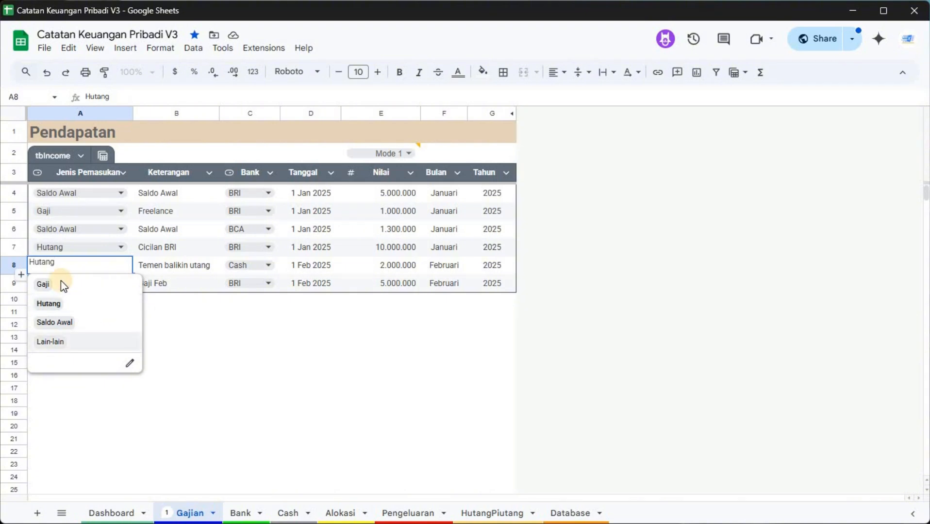
# - Review the description, bank choices, date and amount of the Lain-lain entry in row 8 and the date of row 9
pyautogui.click(175, 269)
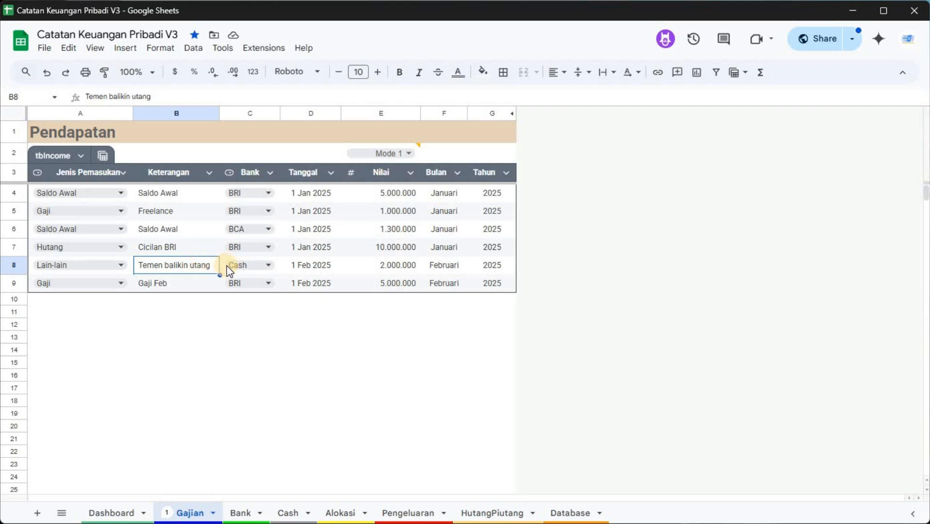
pyautogui.click(268, 265)
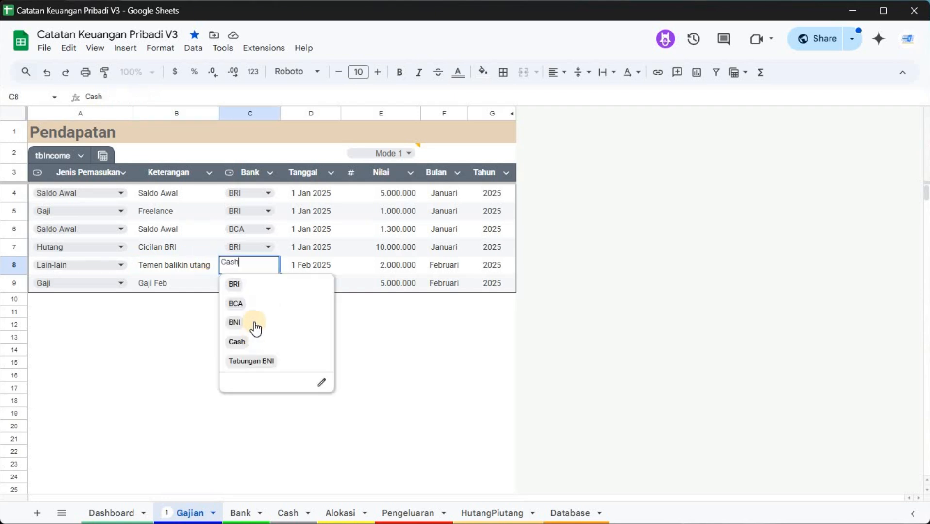
pyautogui.click(307, 268)
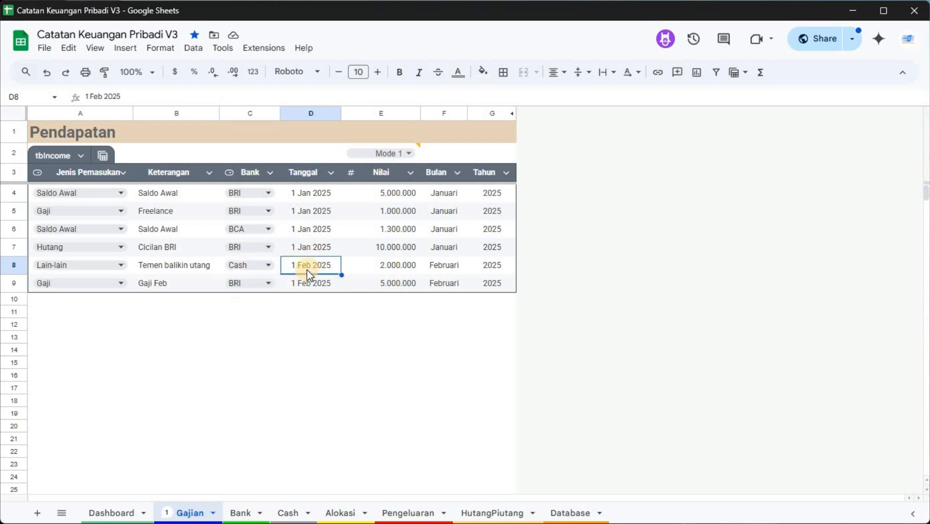
pyautogui.click(369, 268)
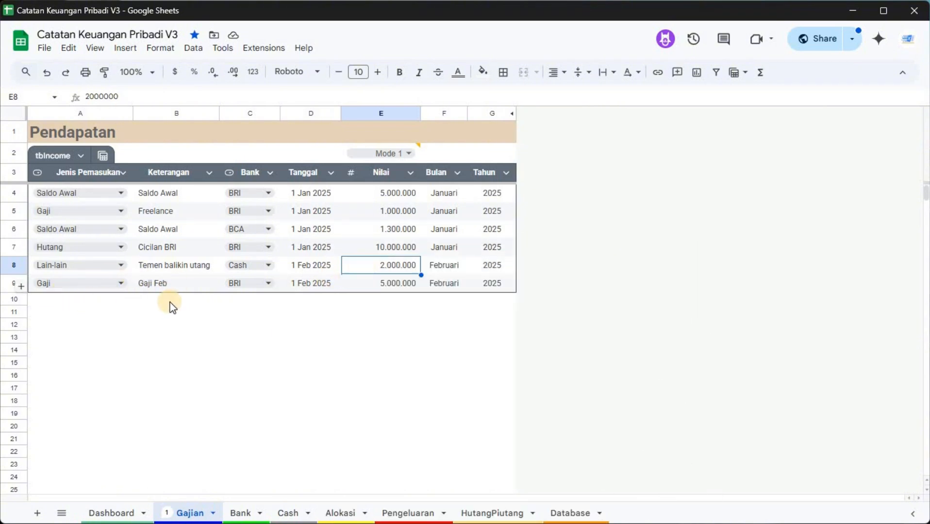
pyautogui.click(320, 265)
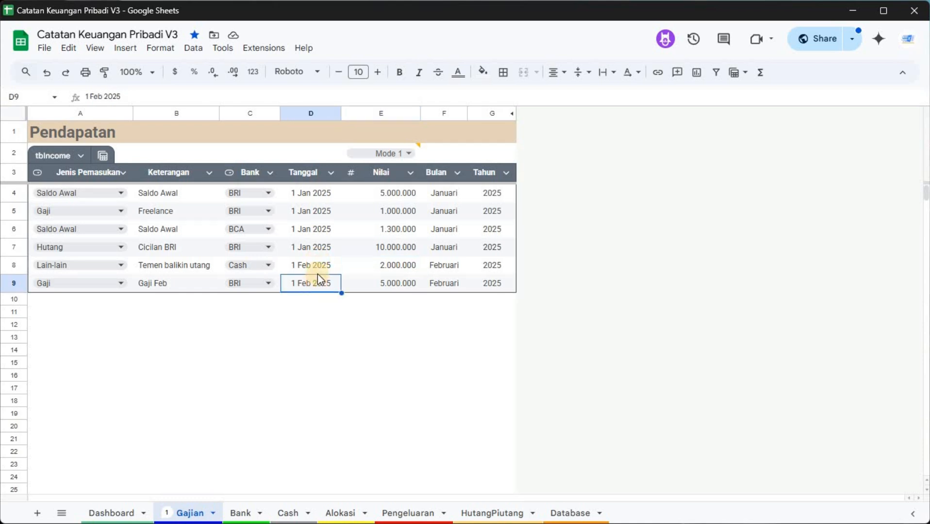
pyautogui.press('Down')
# - Check the income type choices in row 4 and revisit the description, bank and date cells of row 8
pyautogui.click(59, 193)
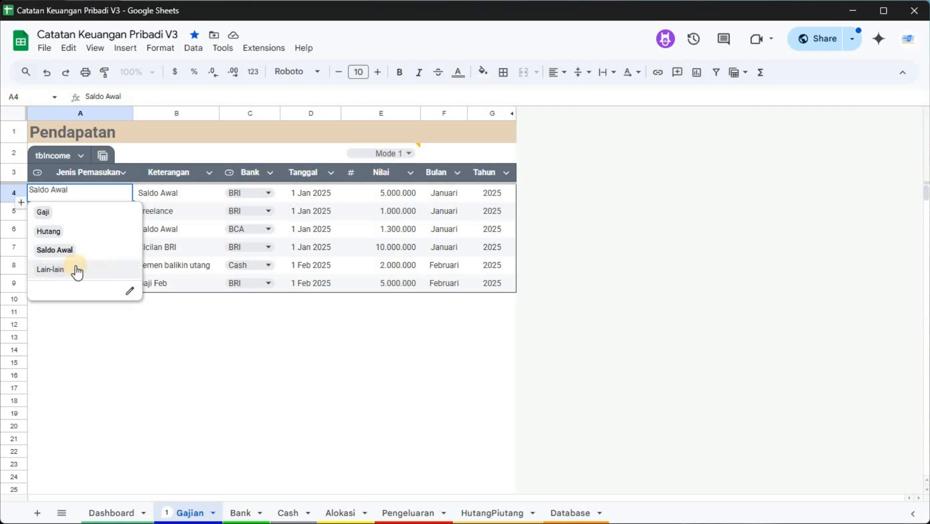
pyautogui.click(179, 265)
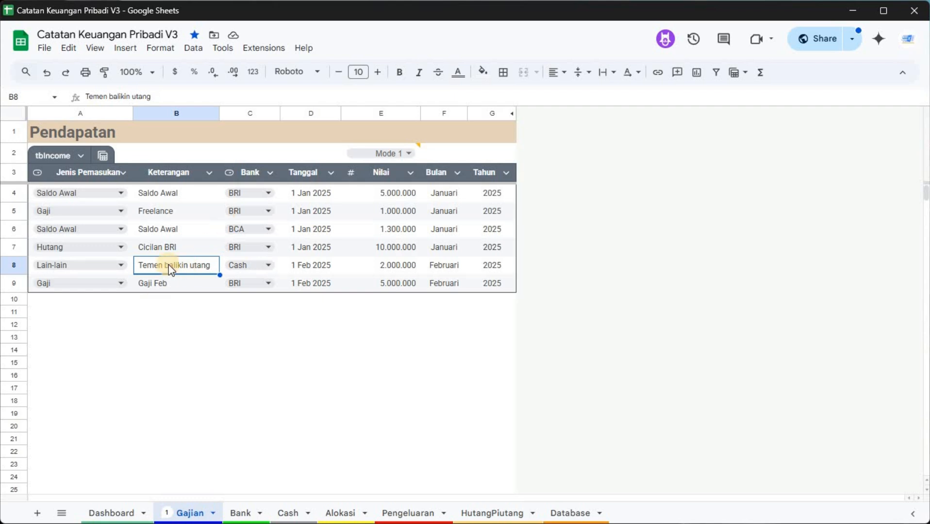
pyautogui.click(266, 271)
pyautogui.click(315, 269)
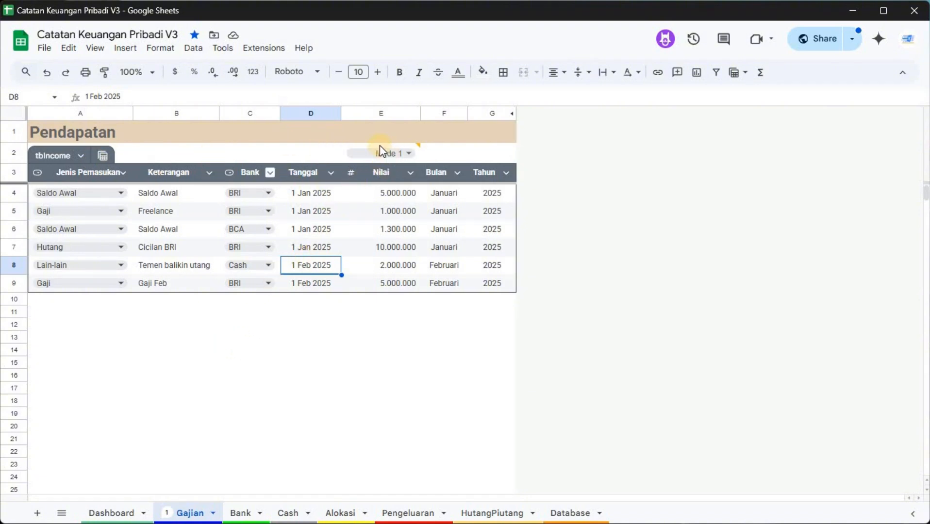
# - Read the note on the payday mode cell above the Nilai column and view its available modes
pyautogui.moveTo(390, 153)
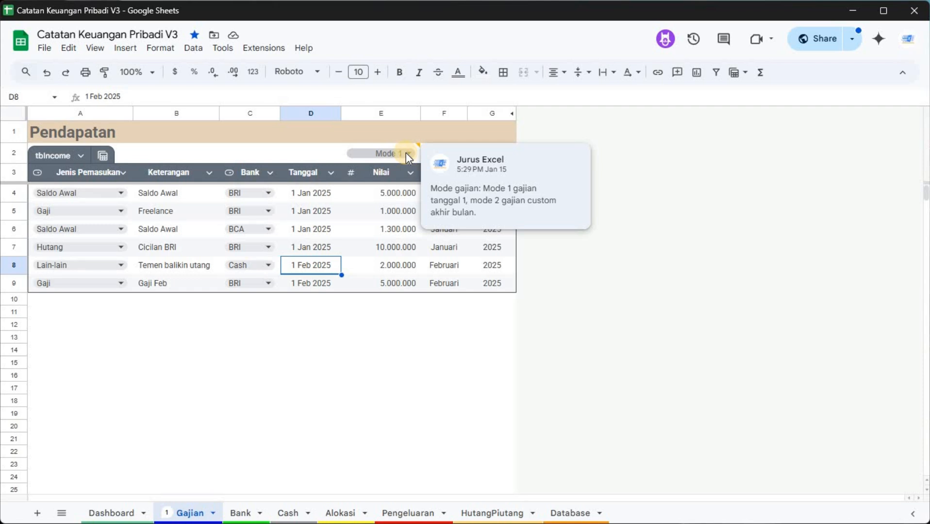
pyautogui.click(406, 153)
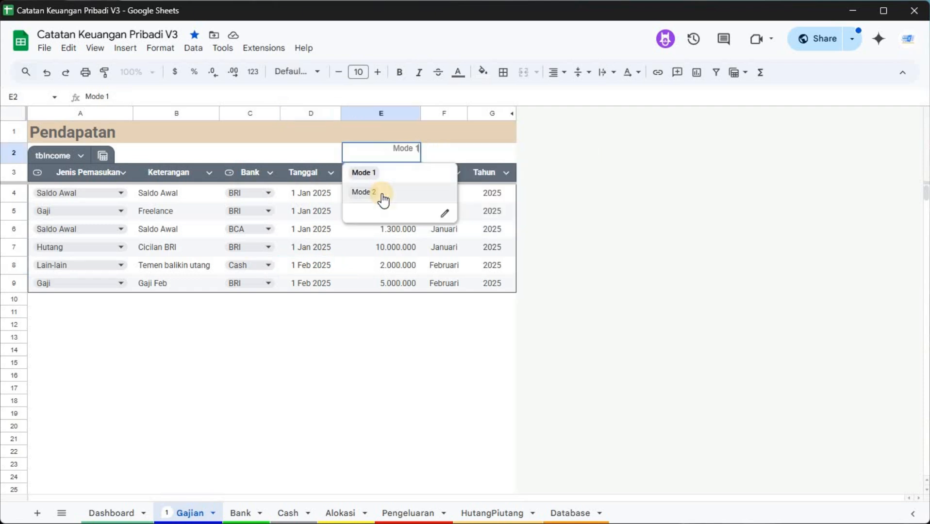
pyautogui.click(408, 397)
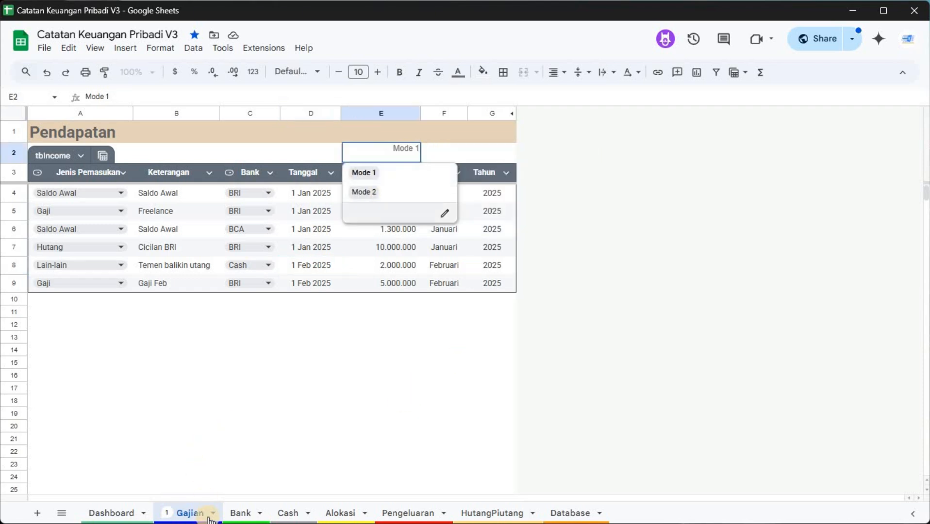
# - Open the Bank sheet and examine the bank choices of the first TbBank row and the empty row beneath the table
pyautogui.click(240, 515)
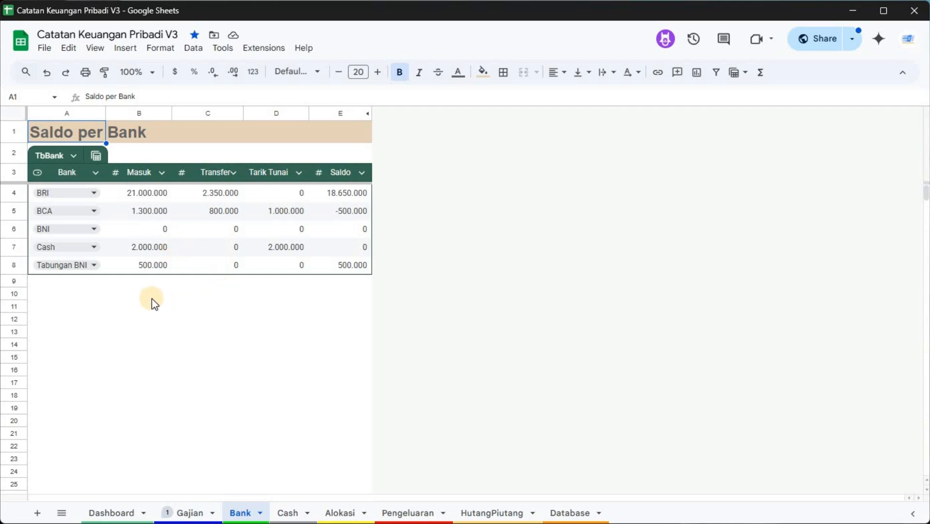
pyautogui.click(91, 195)
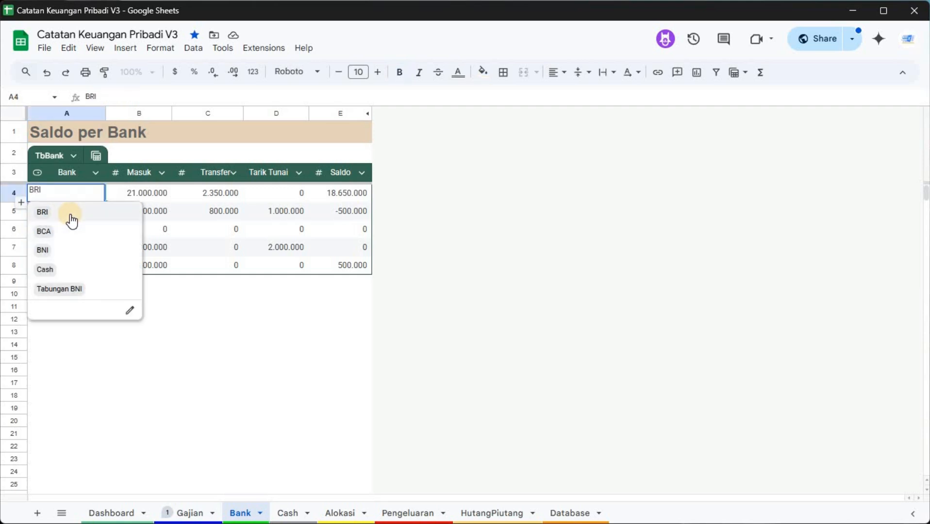
pyautogui.click(88, 335)
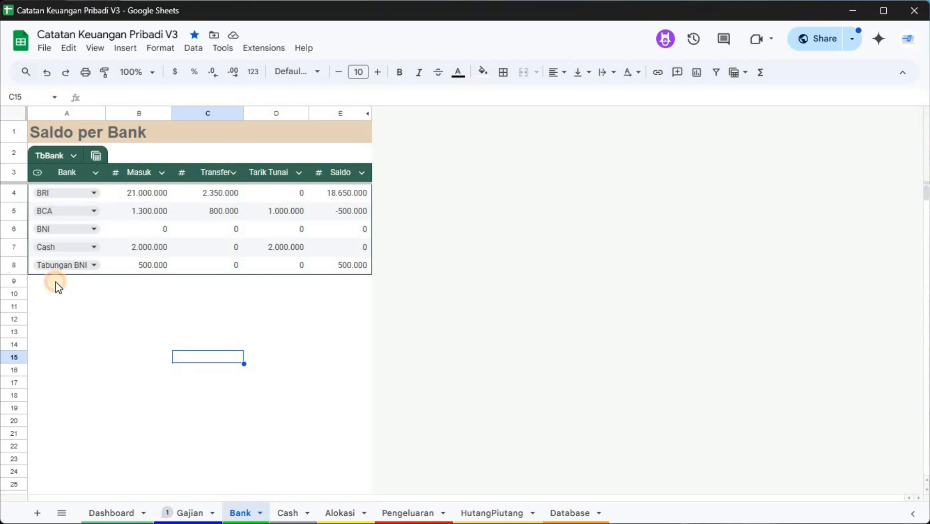
pyautogui.click(90, 291)
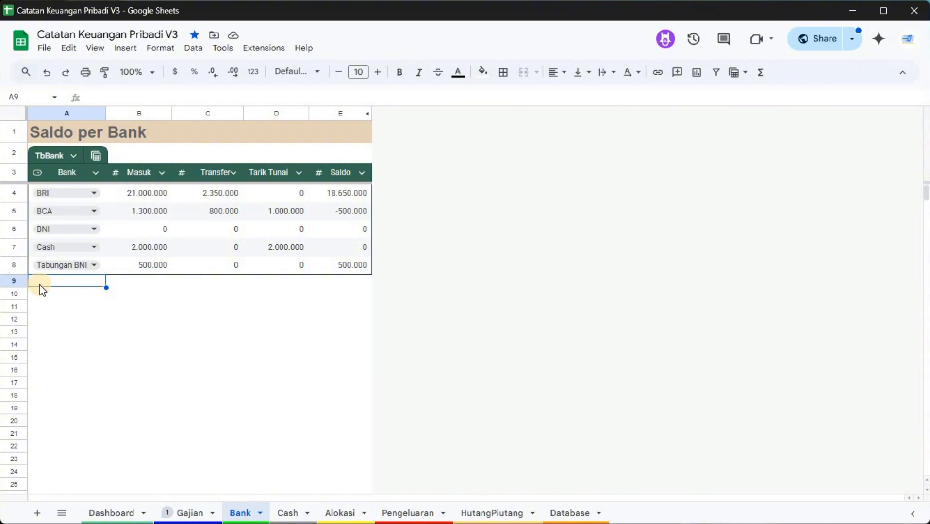
pyautogui.click(147, 284)
pyautogui.click(65, 281)
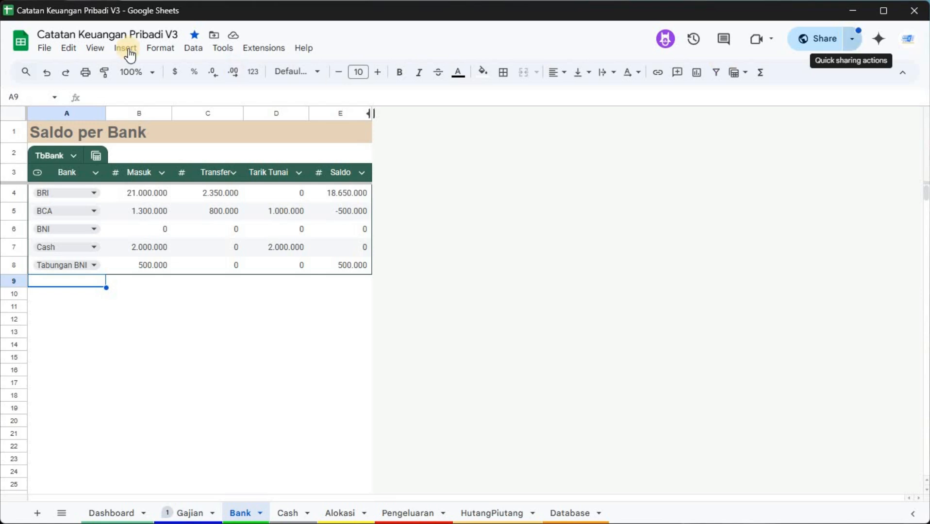
# - Locate the spreadsheet's Make a copy command without using it, and go on to the Cash sheet
pyautogui.click(44, 47)
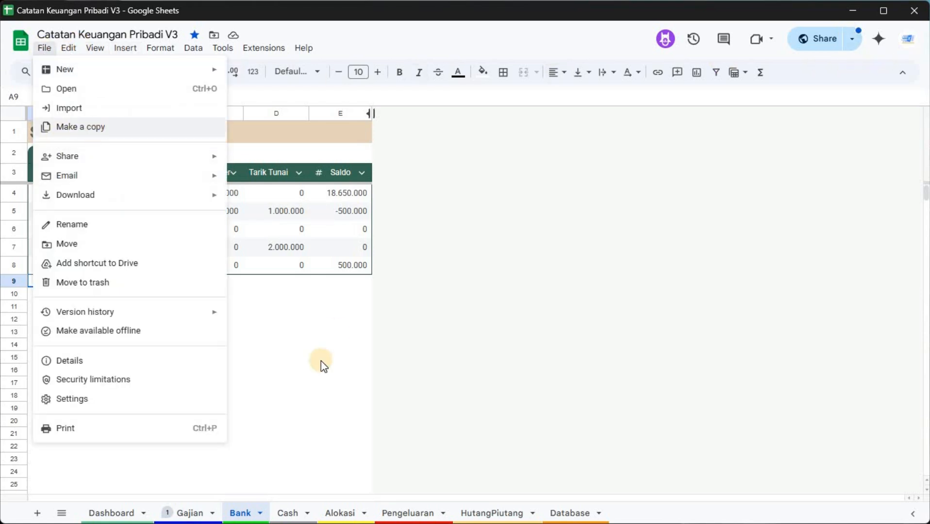
pyautogui.click(335, 357)
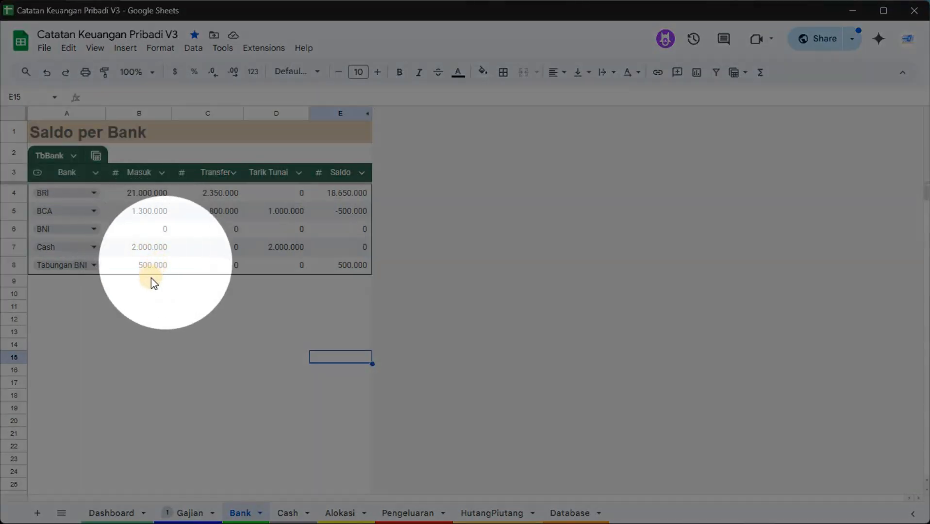
pyautogui.click(151, 280)
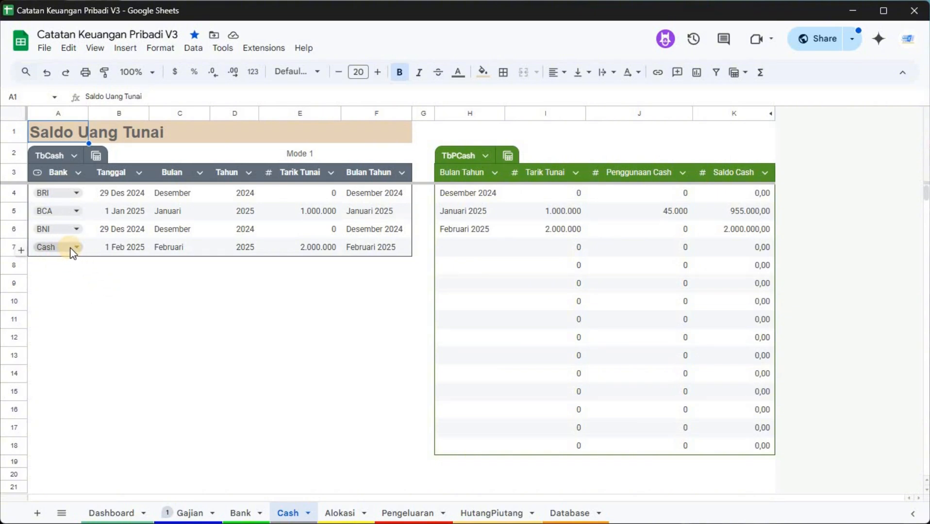
# - On the Cash sheet, move the Bulan and Tahun columns of the TbCash table to follow the Tarik Tunai column
pyautogui.click(117, 251)
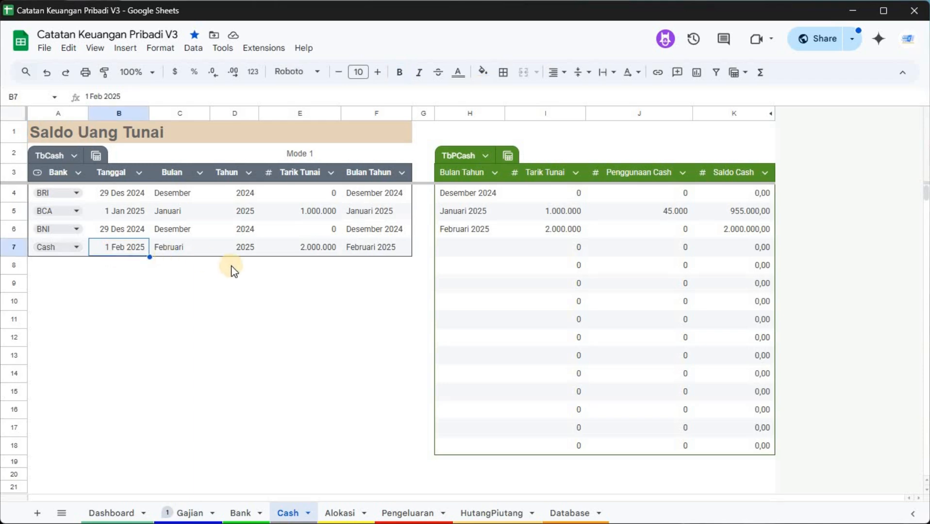
pyautogui.click(170, 113)
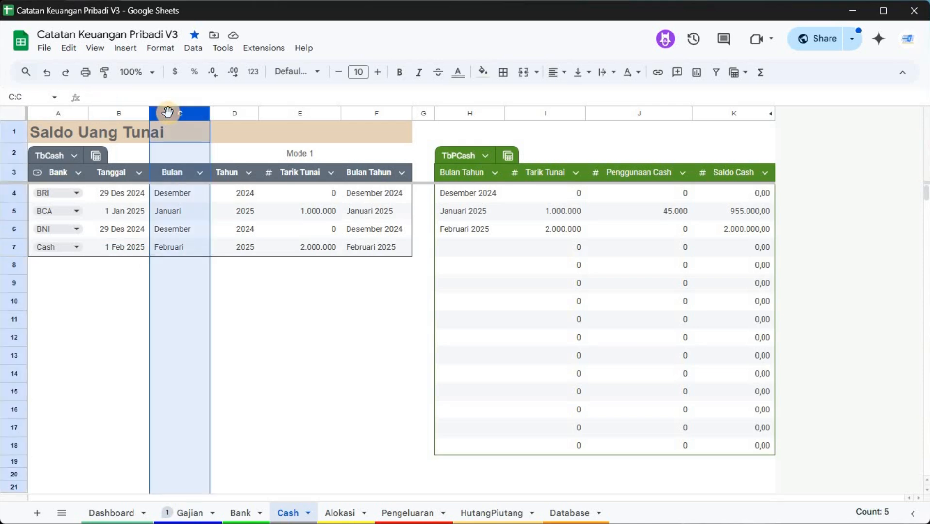
pyautogui.keyDown('shift'); pyautogui.click(222, 117); pyautogui.keyUp('shift')
pyautogui.moveTo(223, 119); pyautogui.dragTo(357, 127)
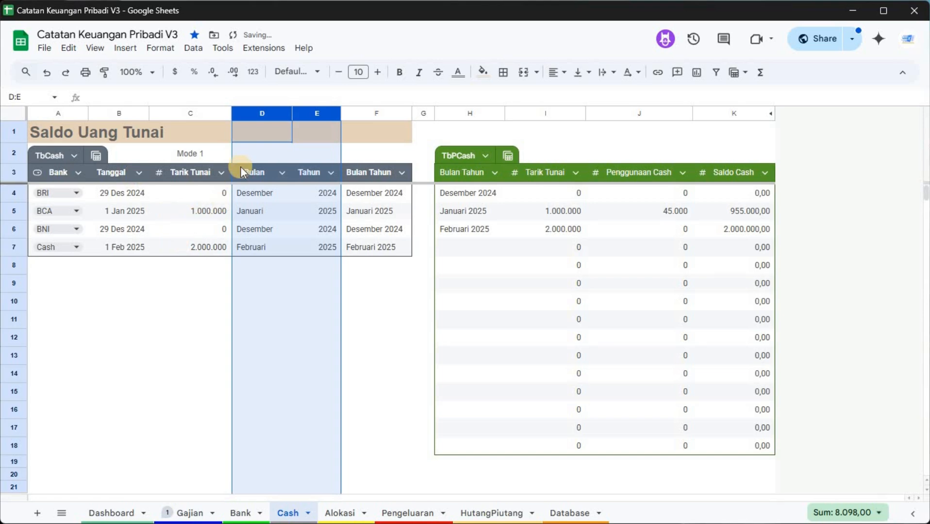
# - Review the dates and the Tarik Tunai amount of the BCA and Cash entries in TbCash, and the TbPCash table
pyautogui.click(168, 210)
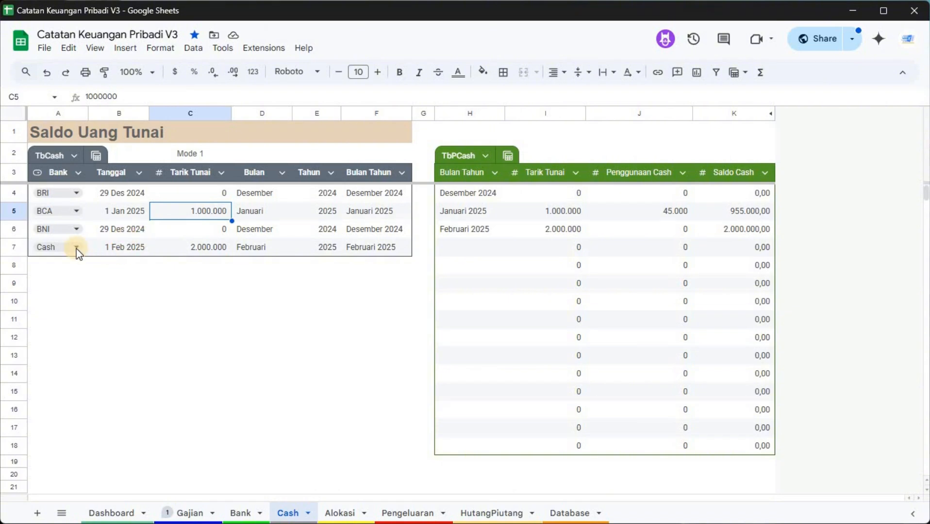
pyautogui.click(99, 249)
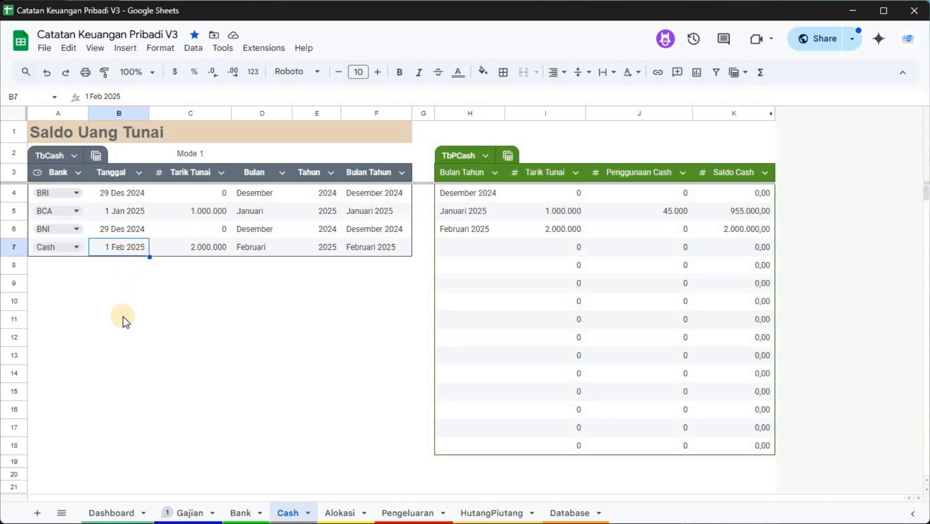
pyautogui.click(123, 317)
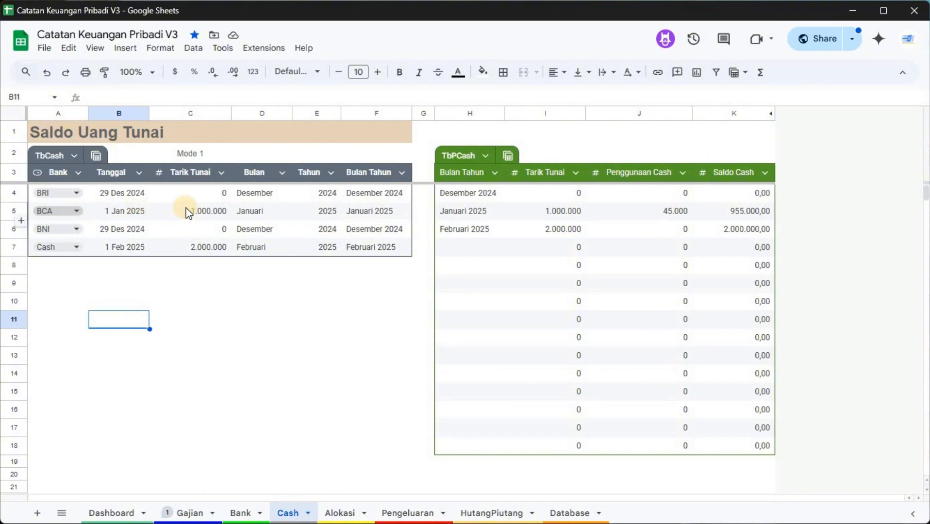
pyautogui.click(197, 214)
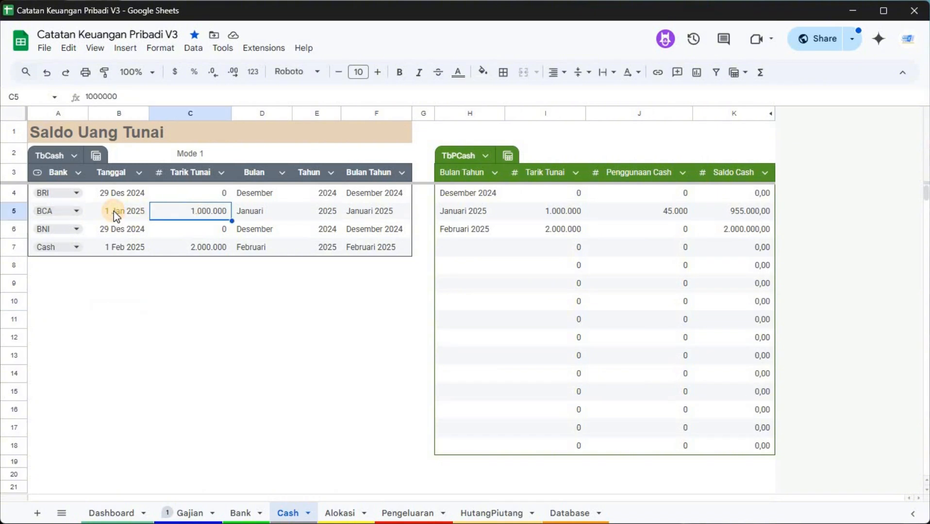
pyautogui.click(113, 212)
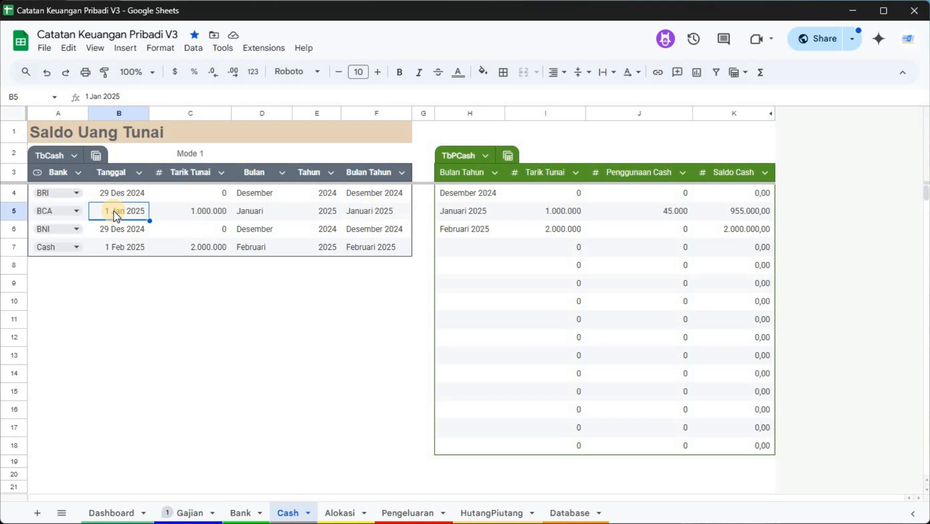
pyautogui.click(201, 221)
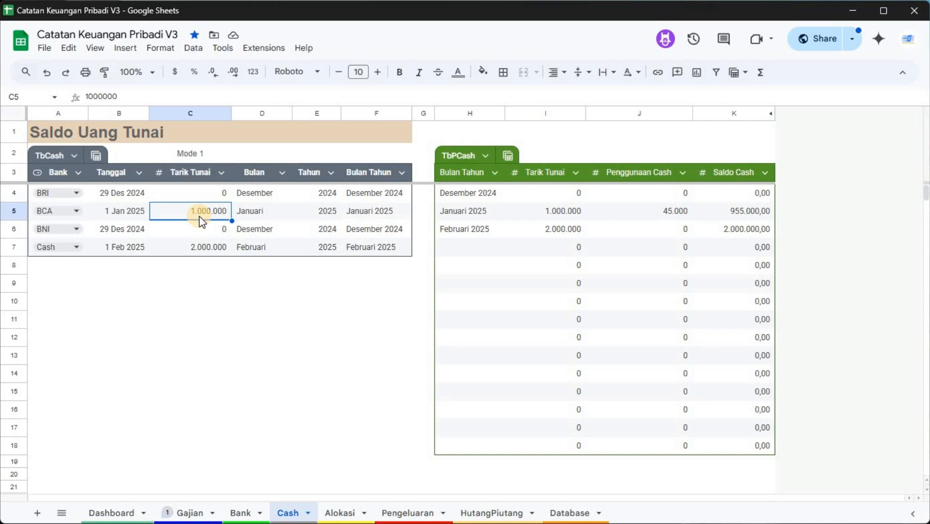
pyautogui.click(473, 155)
# - Add a row at the end of TbCash with BRI as the bank and 27/2 as the date
pyautogui.click(52, 263)
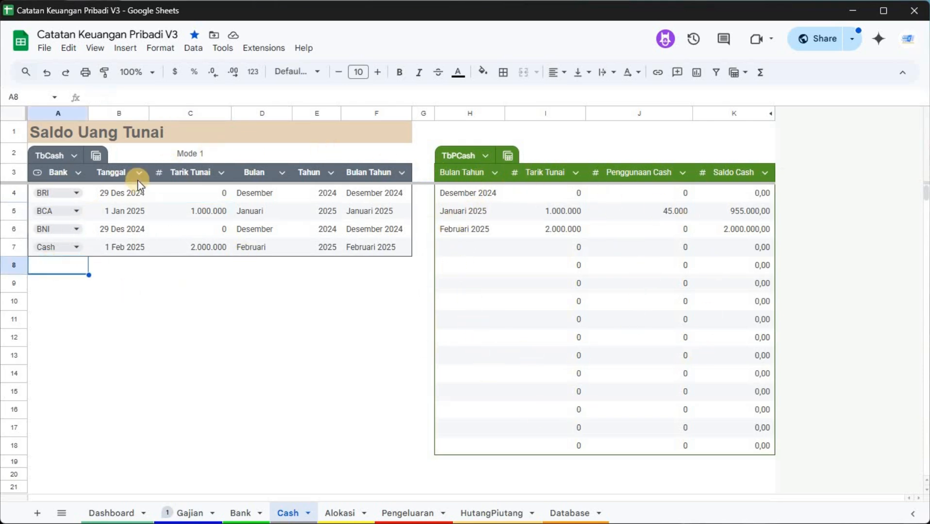
pyautogui.hotkey('ctrl', 'd')
pyautogui.click(76, 265)
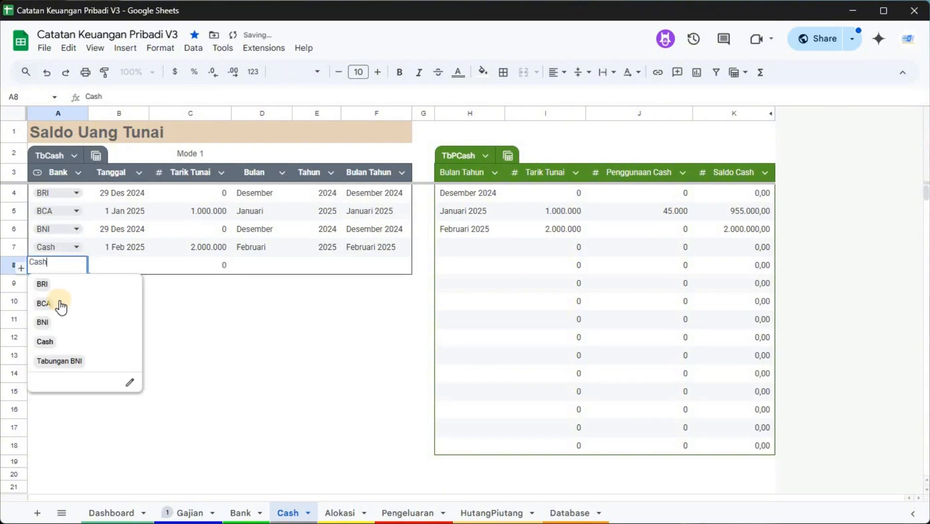
pyautogui.press('Return')
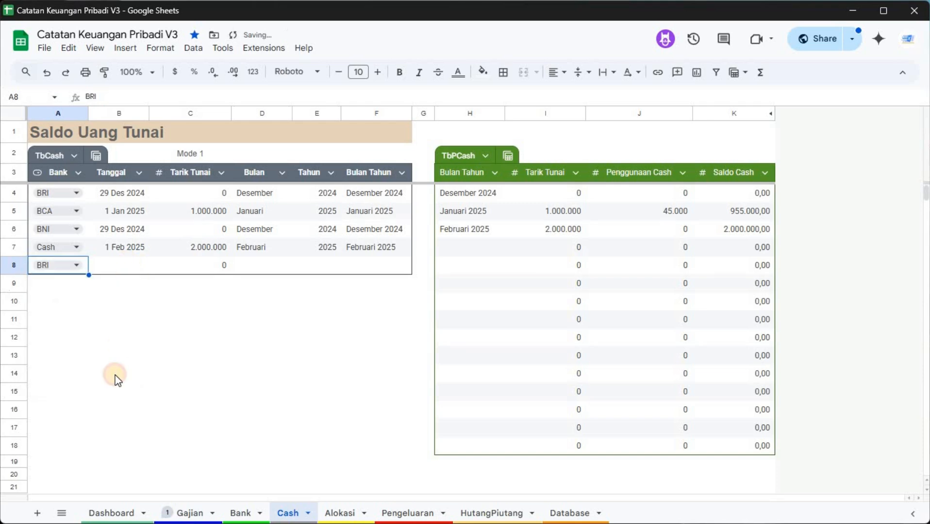
pyautogui.press('Tab')
pyautogui.write('27/2')
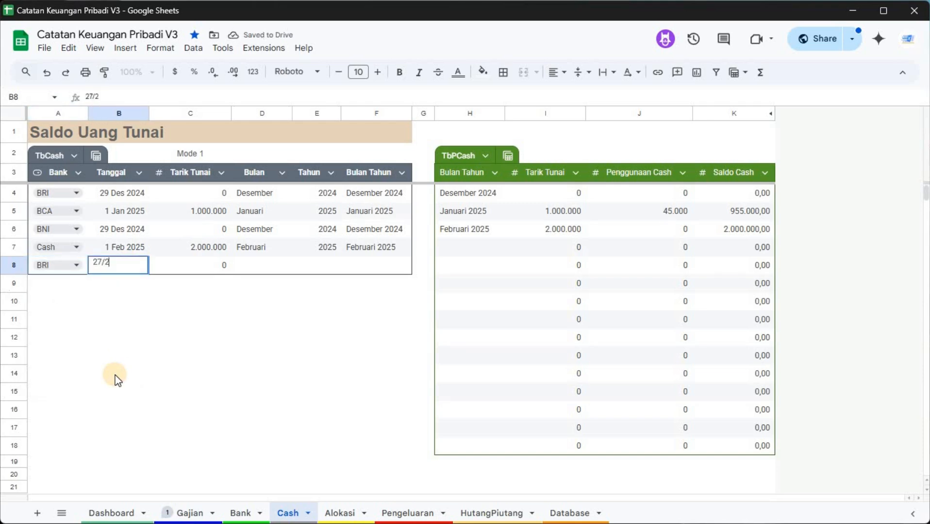
pyautogui.press('Tab')
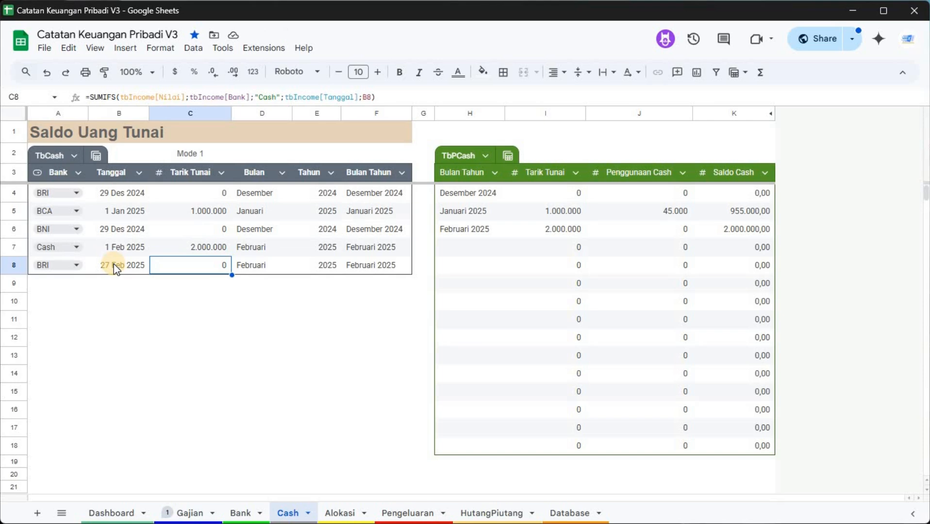
# - Set the spreadsheet's time zone to (GMT+07:00) Jakarta, then save and reload
pyautogui.click(45, 48)
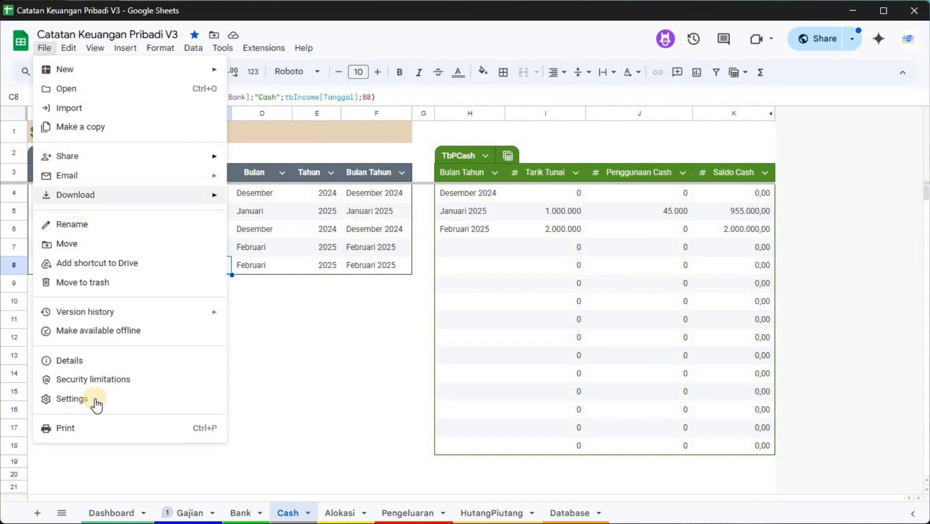
pyautogui.click(72, 399)
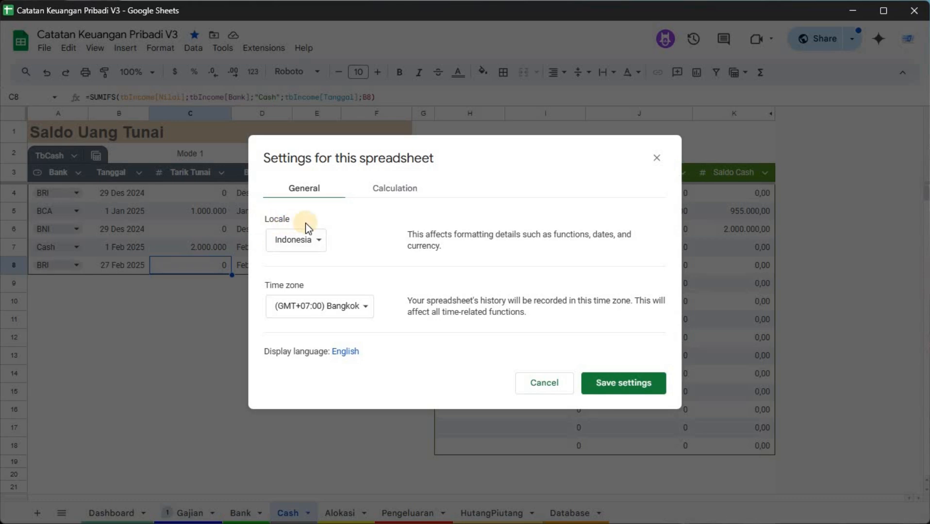
pyautogui.click(354, 305)
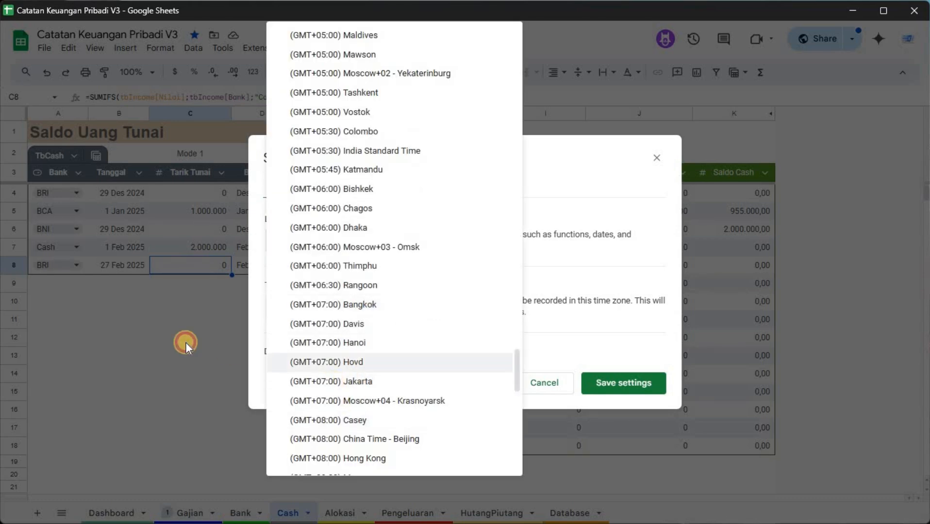
pyautogui.click(334, 382)
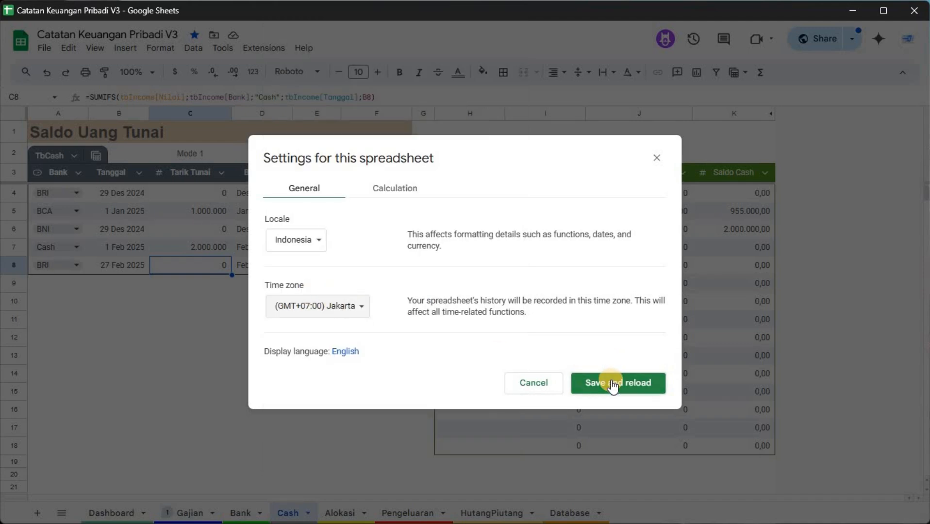
pyautogui.click(612, 383)
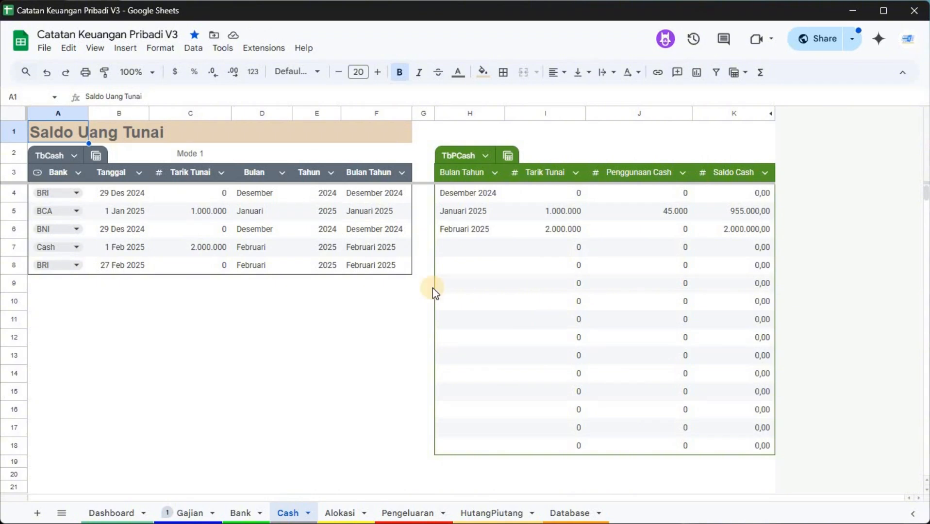
# - Enter a Tarik Tunai amount of 2.000.000 for the 27 Feb 2025 BRI row of TbCash
pyautogui.click(109, 269)
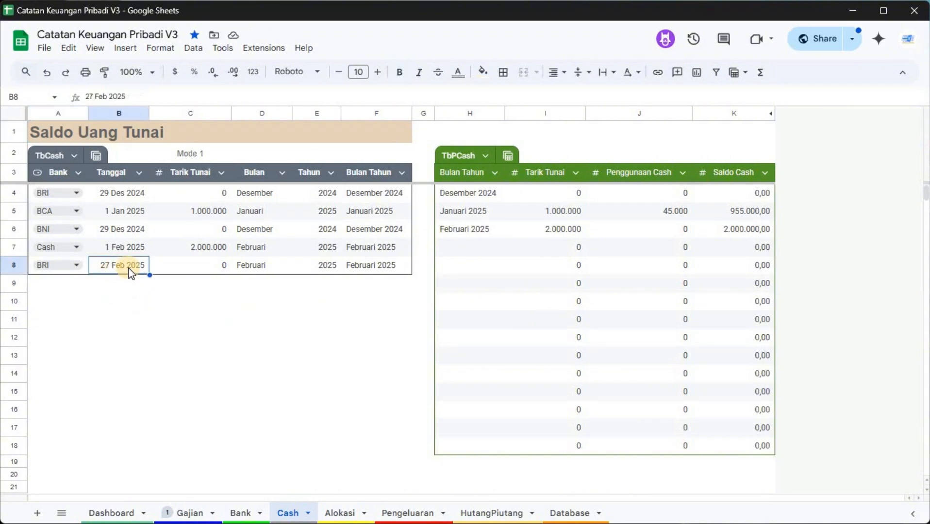
pyautogui.click(198, 273)
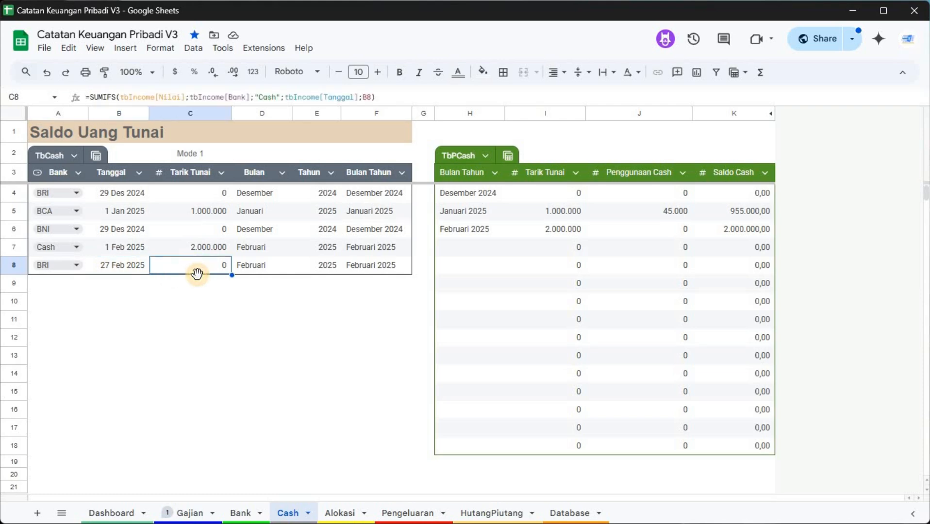
pyautogui.write('2')
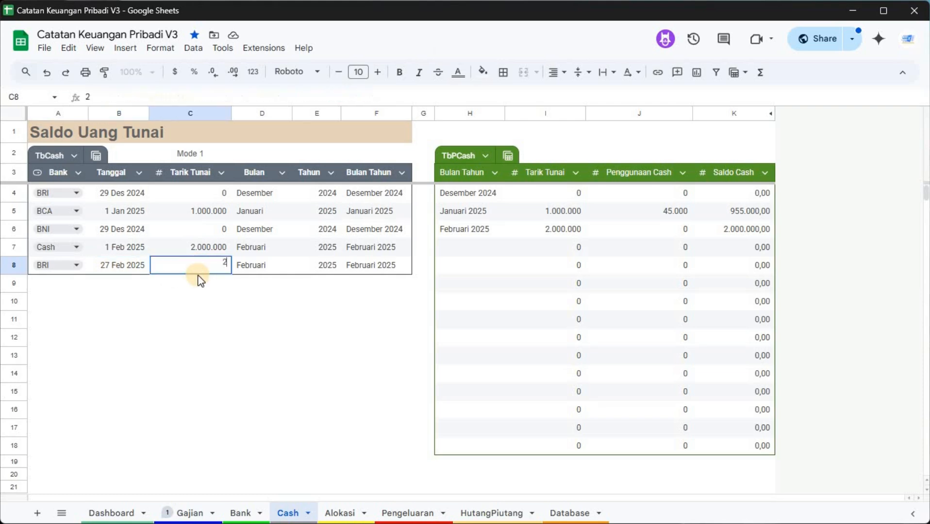
pyautogui.write('.000.000')
pyautogui.press('Return')
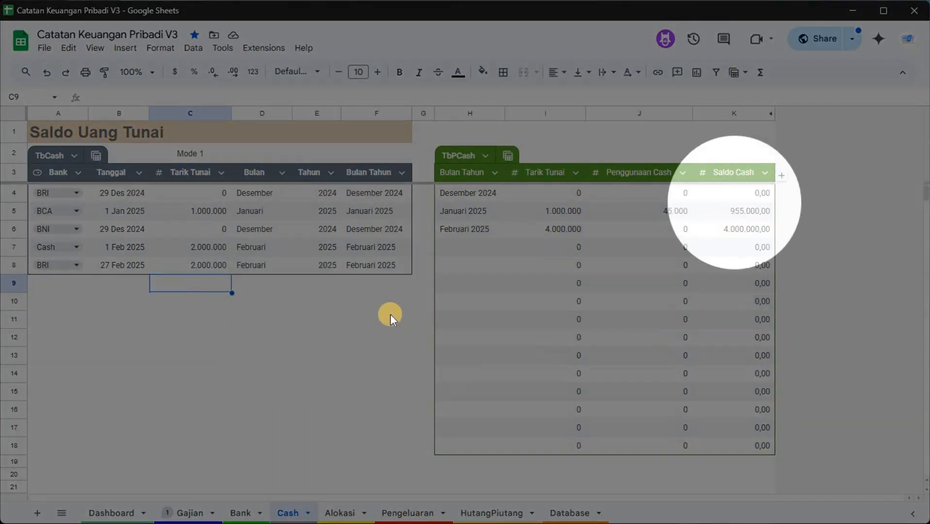
# - Compare the Dashboard's Saldo Cash card and its formula with the Saldo Cash column of TbPCash on the Cash sheet
pyautogui.click(390, 314)
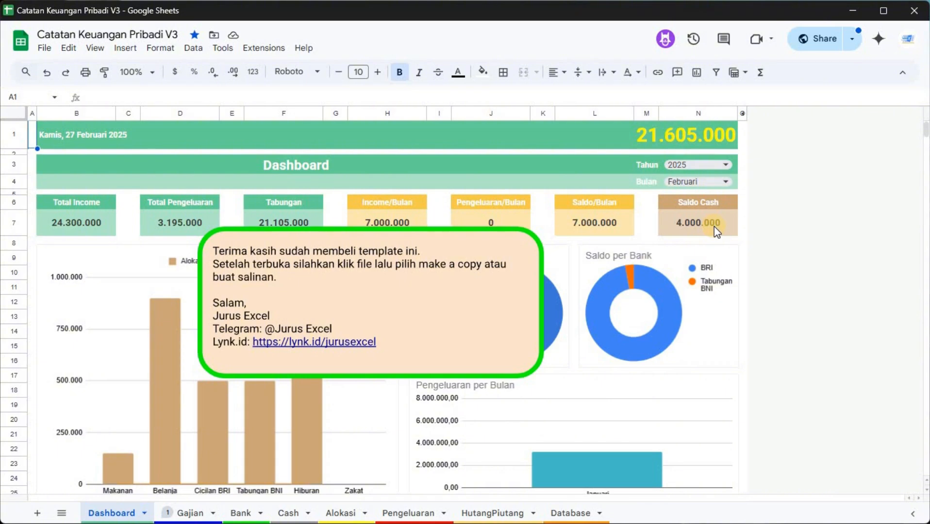
pyautogui.click(288, 513)
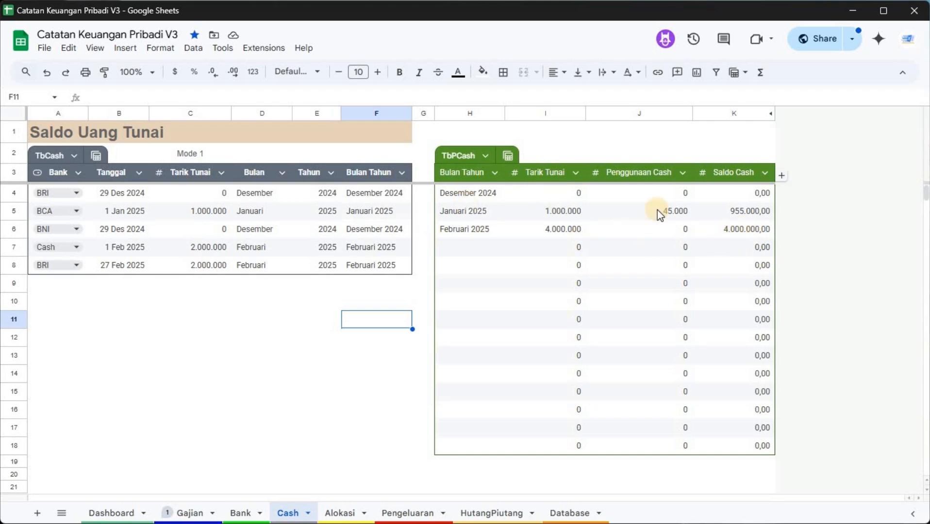
pyautogui.click(730, 212)
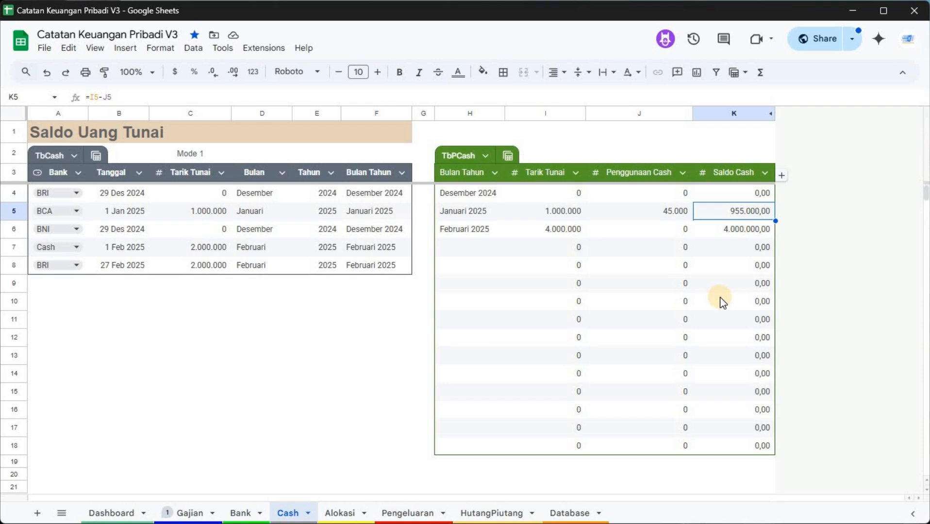
pyautogui.click(109, 514)
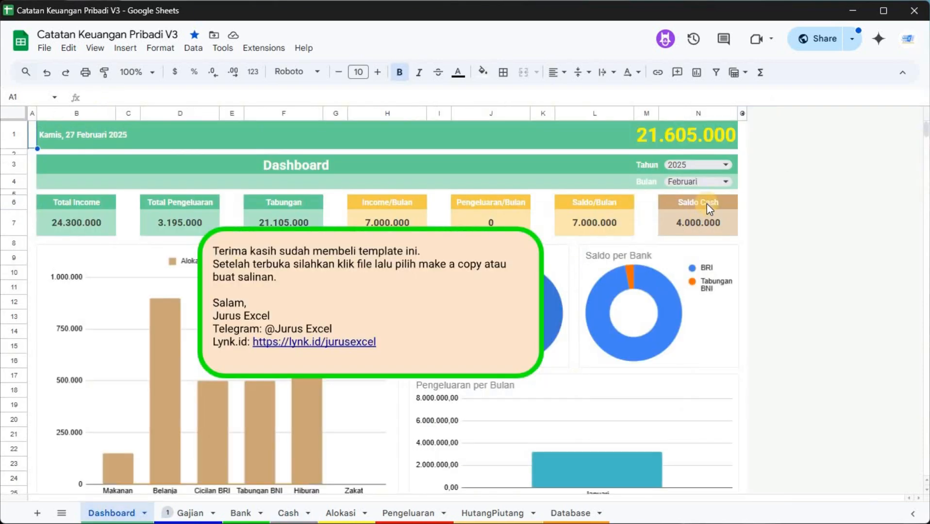
pyautogui.click(706, 224)
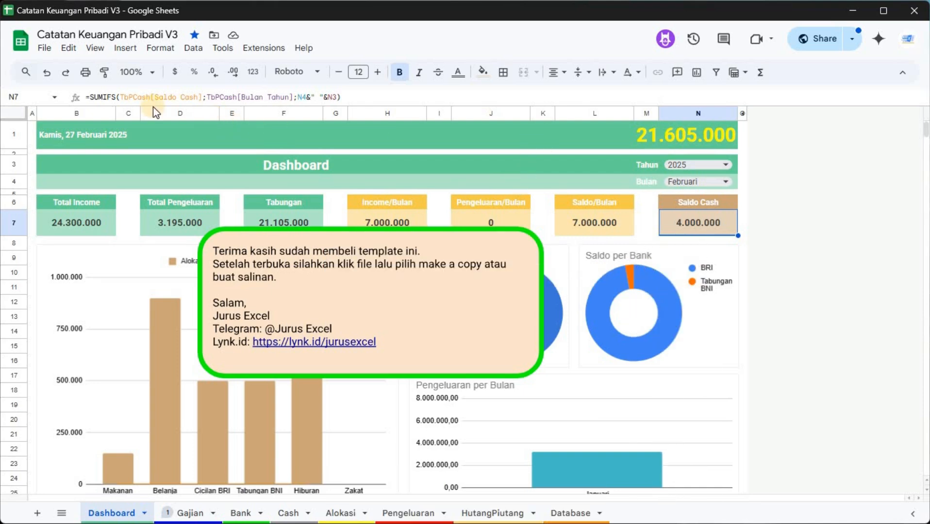
# - Try to shorten the Saldo Cash formula in N7 to a plain sum of TbPCash[Saldo Cash], dropping the Bulan Tahun criterion
pyautogui.click(118, 97)
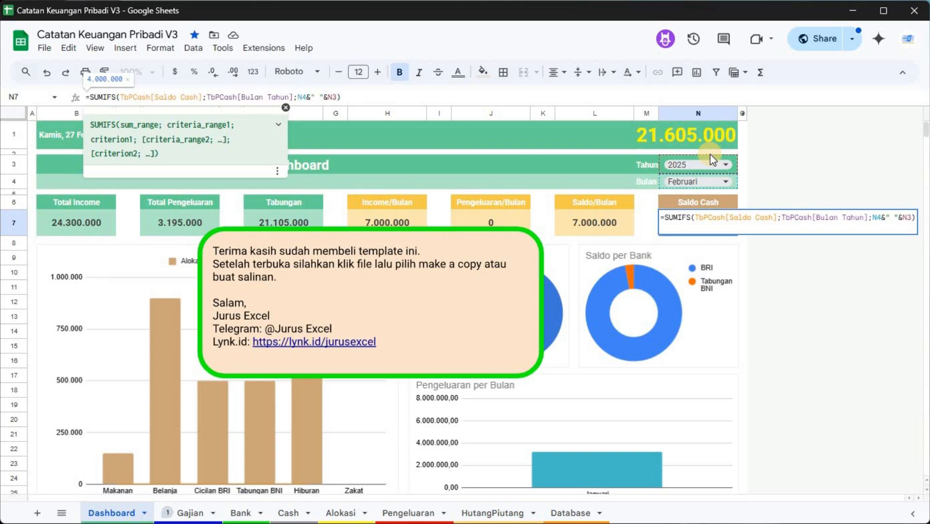
pyautogui.press('Right')
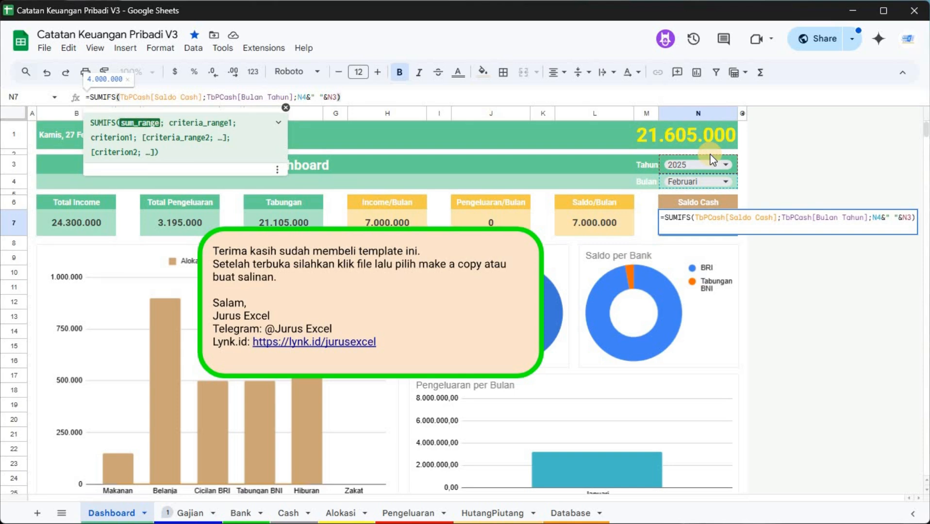
pyautogui.press('Left')
pyautogui.press('BackSpace')
pyautogui.press('BackSpace')
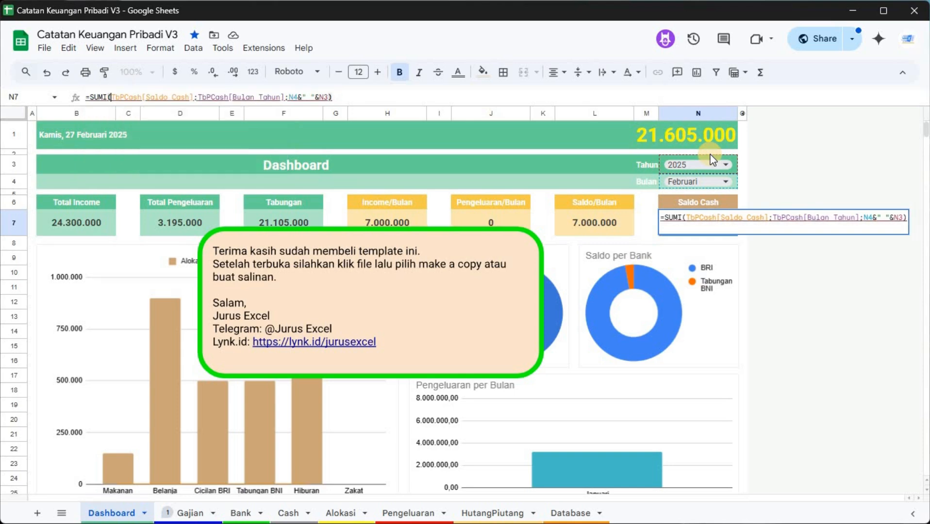
pyautogui.press('Right')
pyautogui.press('Right')
pyautogui.press('Right')
pyautogui.press('Right')
pyautogui.press('Right')
pyautogui.press('Right')
pyautogui.press('Right')
pyautogui.press('Right')
pyautogui.hotkey('shift', 'Right')
pyautogui.hotkey('shift', 'Right')
pyautogui.hotkey('shift', 'Right')
pyautogui.hotkey('shift', 'Right')
pyautogui.hotkey('shift', 'Right')
pyautogui.hotkey('shift', 'Right')
pyautogui.hotkey('shift', 'Right')
pyautogui.hotkey('shift', 'Right')
pyautogui.hotkey('shift', 'Right')
pyautogui.hotkey('shift', 'Right')
pyautogui.hotkey('shift', 'Right')
pyautogui.hotkey('shift', 'Right')
pyautogui.hotkey('shift', 'Right')
pyautogui.hotkey('shift', 'Right')
pyautogui.hotkey('shift', 'Right')
pyautogui.hotkey('shift', 'Right')
pyautogui.hotkey('shift', 'Right')
pyautogui.hotkey('shift', 'Right')
pyautogui.hotkey('shift', 'Right')
pyautogui.hotkey('shift', 'Right')
pyautogui.press('BackSpace')
pyautogui.press('Return')
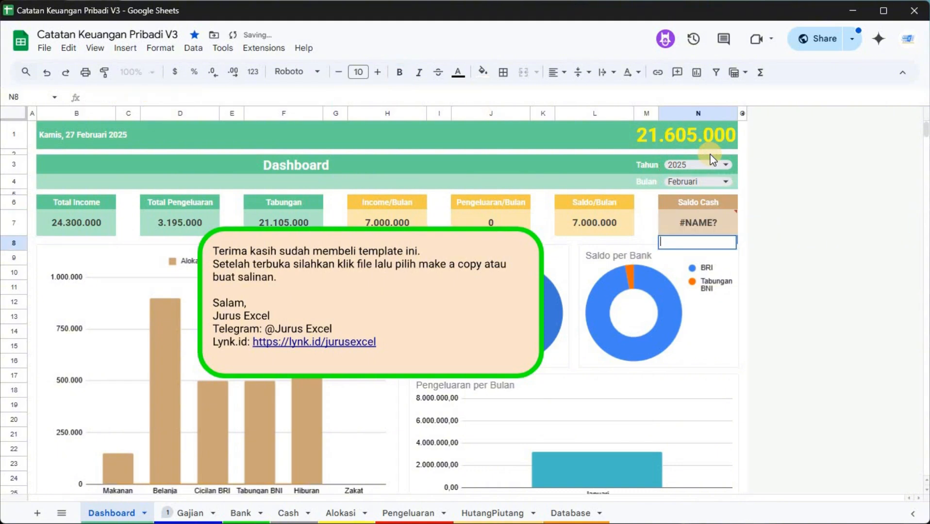
pyautogui.press('Up')
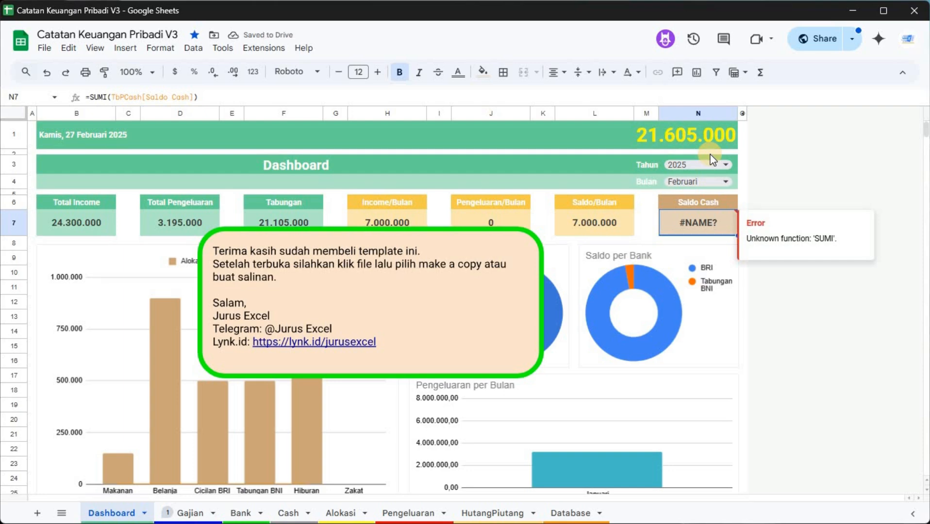
pyautogui.write('=sum')
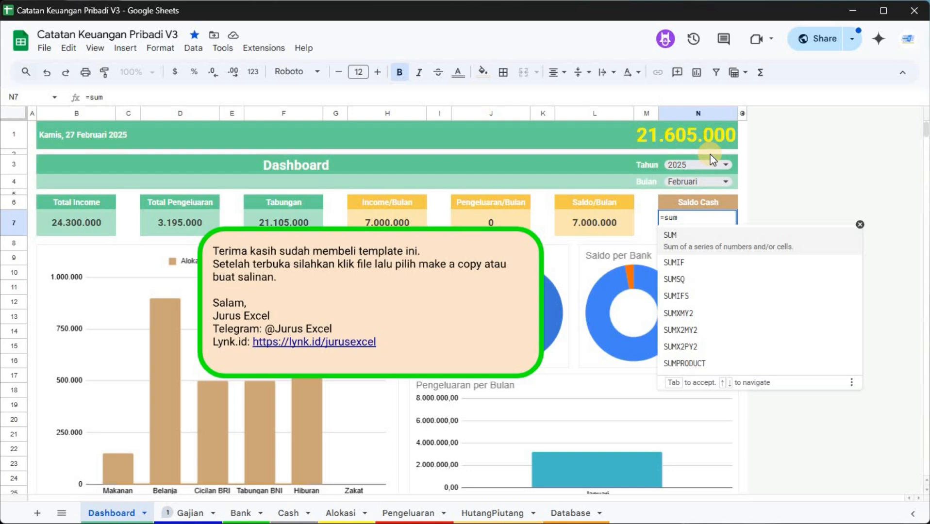
pyautogui.press('Tab')
pyautogui.write('tb')
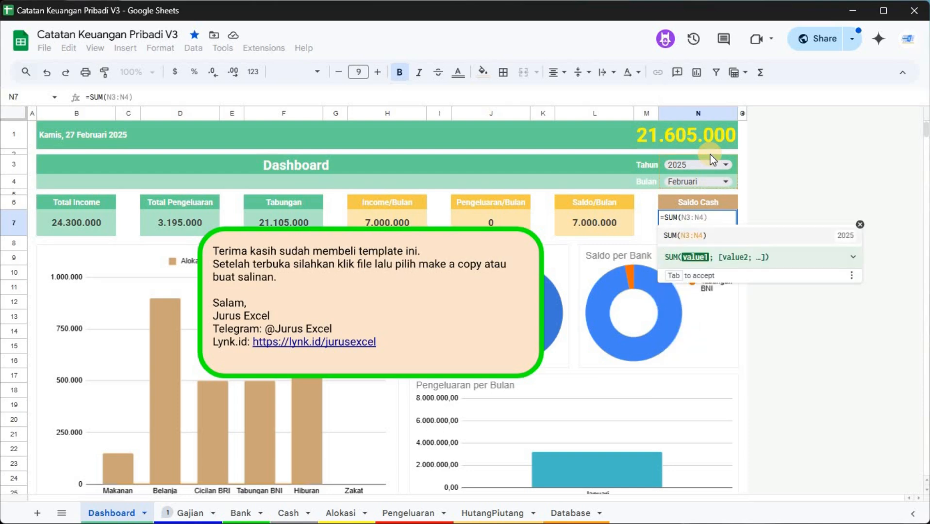
pyautogui.press('Down')
pyautogui.press('Tab')
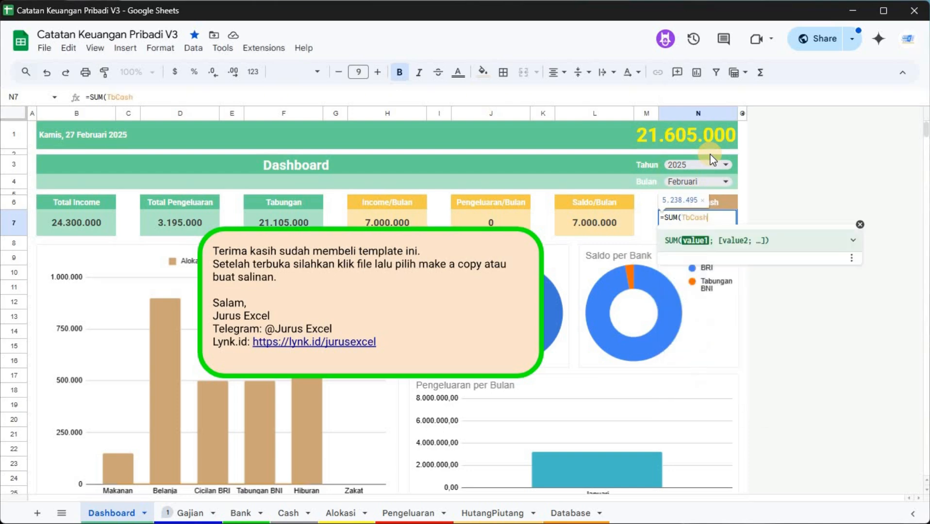
pyautogui.write('[')
pyautogui.press('Down')
pyautogui.press('Down')
pyautogui.press('Down')
pyautogui.press('Down')
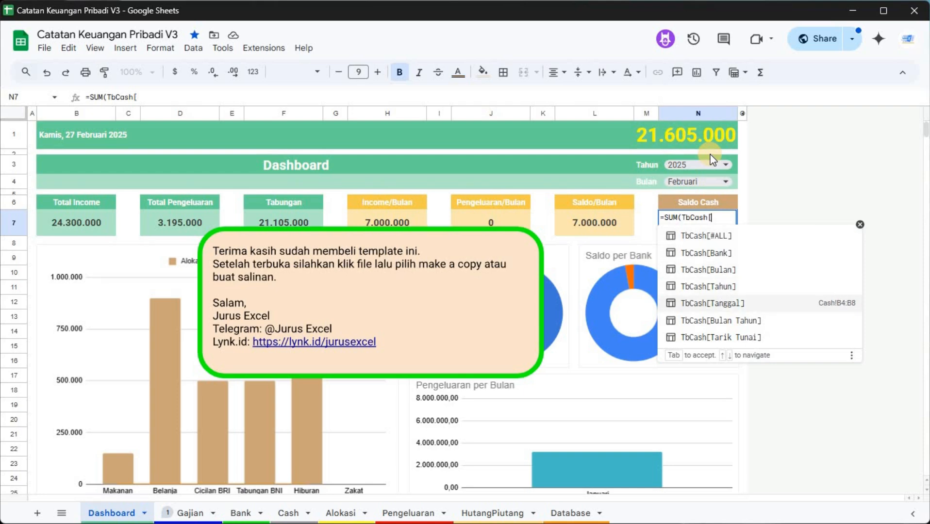
pyautogui.press('Down')
pyautogui.press('Down')
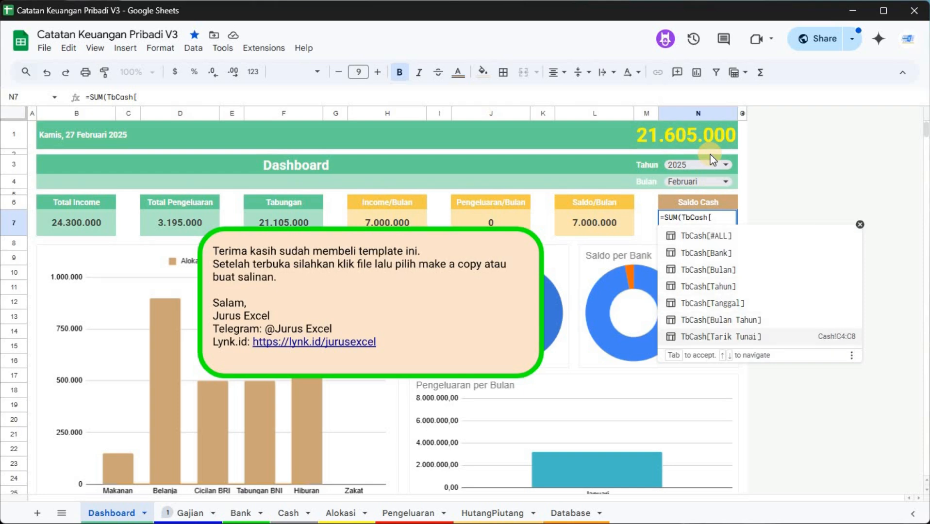
pyautogui.write('s')
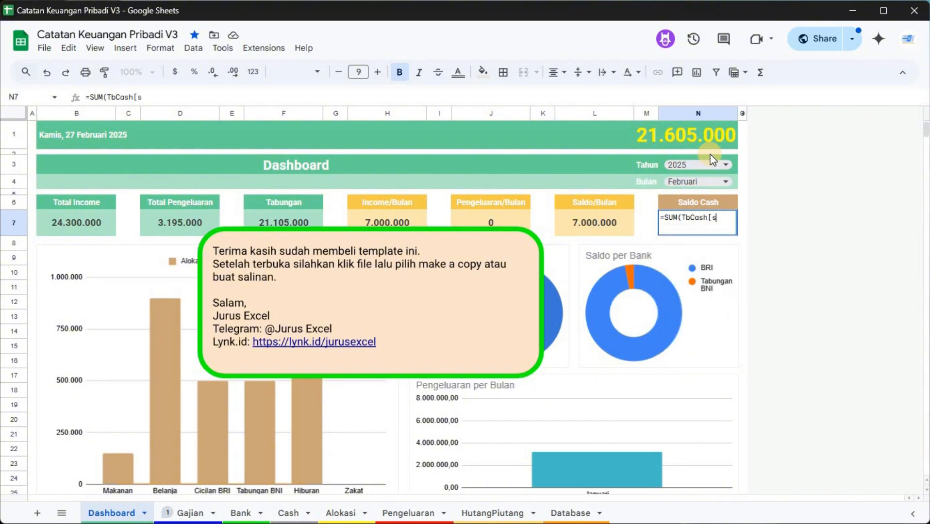
pyautogui.press('BackSpace')
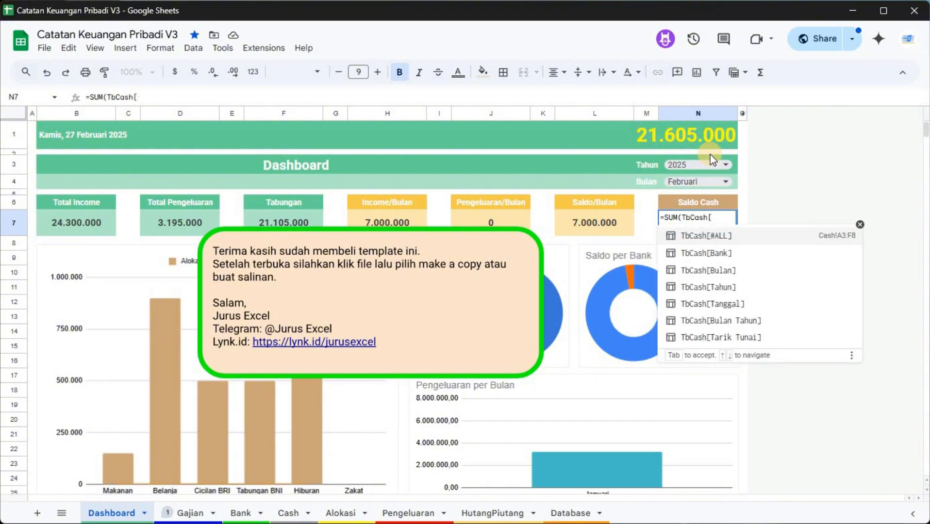
pyautogui.press('BackSpace')
pyautogui.press('BackSpace')
pyautogui.press('BackSpace')
pyautogui.press('BackSpace')
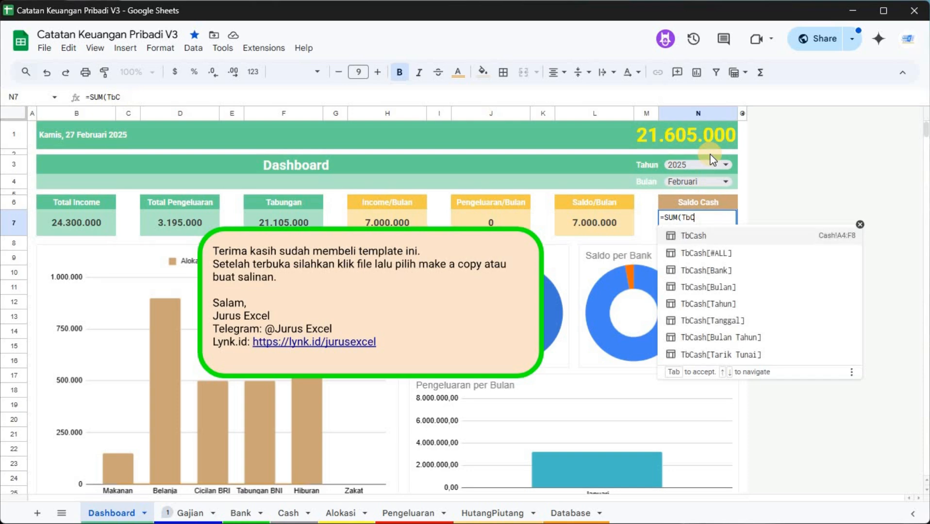
pyautogui.press('Return')
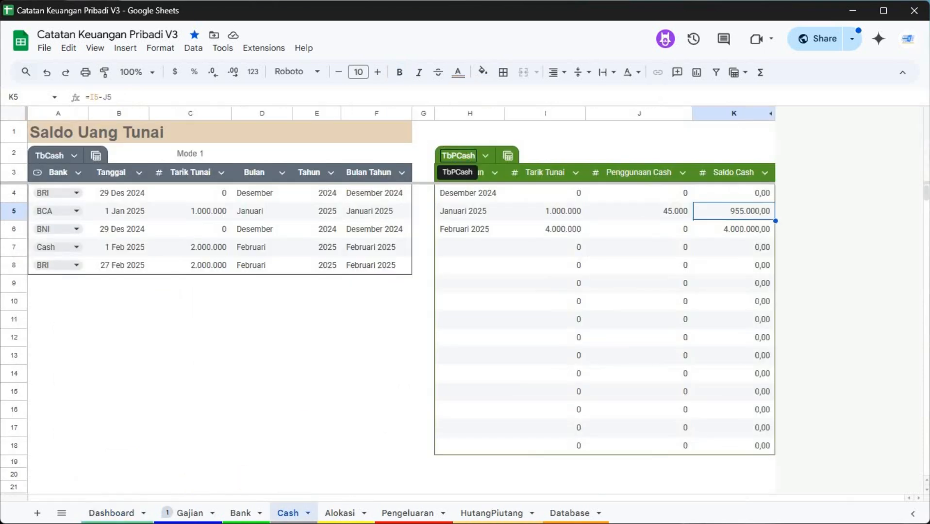
# - Replace the Dashboard's Saldo Cash formula in N7 with =SUM(TbPCash[Saldo Cash])
pyautogui.click(105, 514)
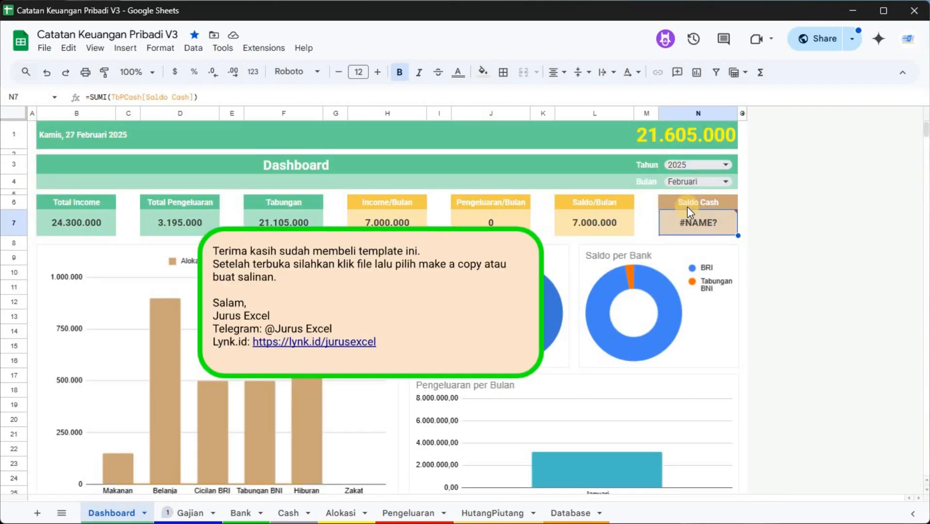
pyautogui.press('BackSpace')
pyautogui.write('=sum')
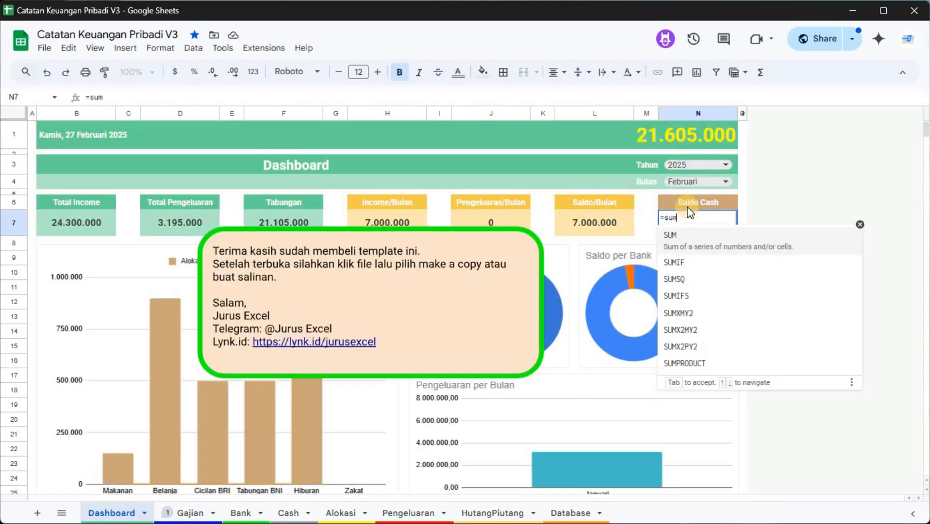
pyautogui.press('Tab')
pyautogui.write('tbp')
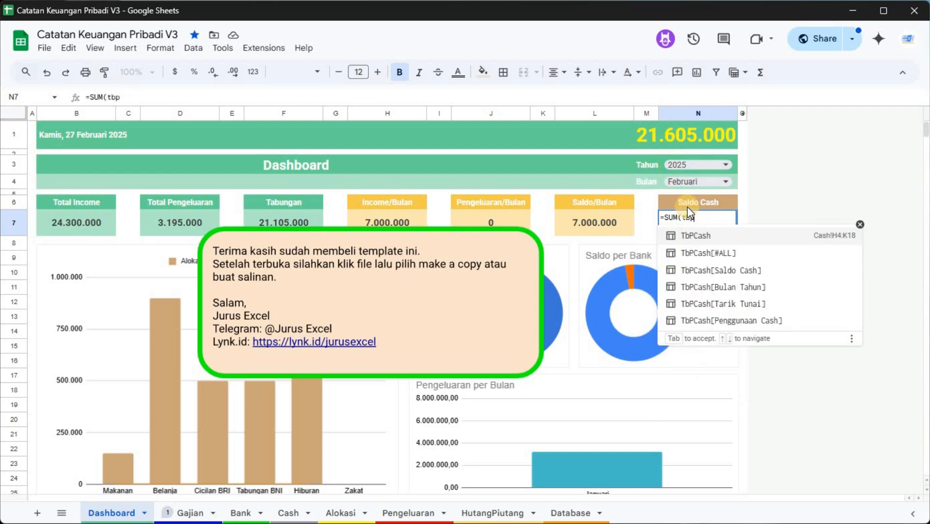
pyautogui.press('Tab')
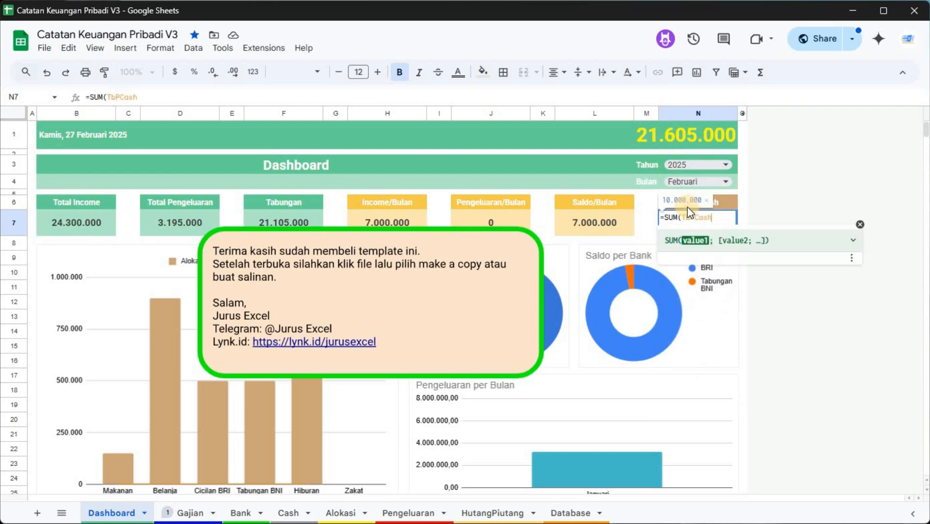
pyautogui.write('[')
pyautogui.press('Down')
pyautogui.press('Down')
pyautogui.press('Down')
pyautogui.press('Down')
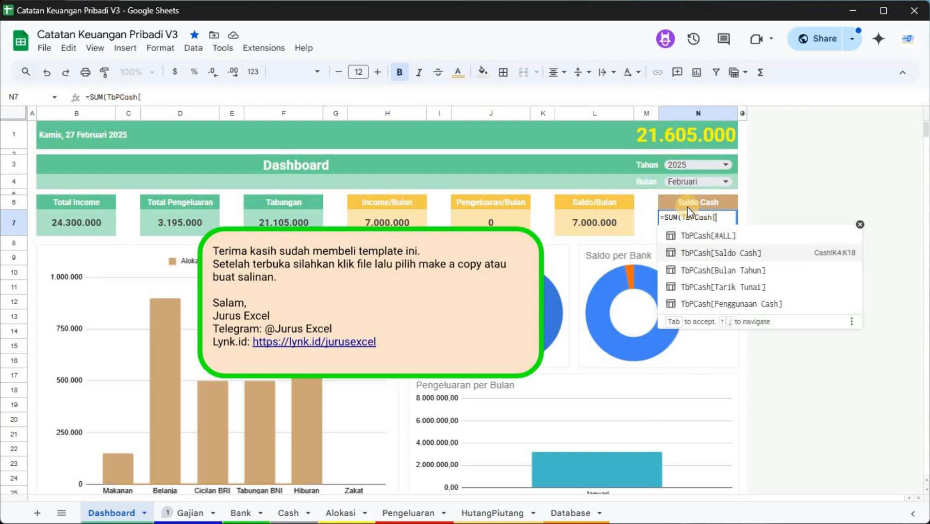
pyautogui.press('Up')
pyautogui.press('Up')
pyautogui.press('Up')
pyautogui.press('Tab')
pyautogui.press('Return')
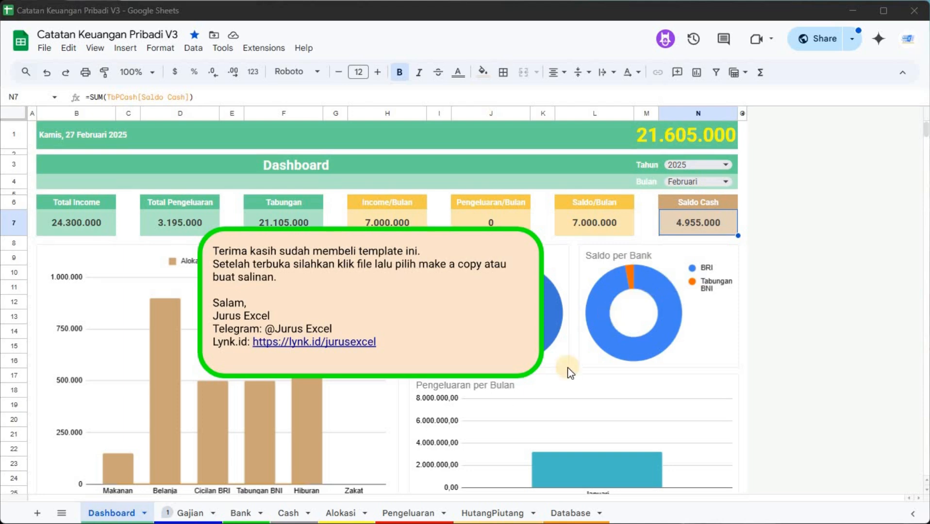
# - On the Alokasi sheet, change the invalid Tabungan category in row 8 of TbAlokasi to Tabungan BNI and widen column A to fit it
pyautogui.click(288, 514)
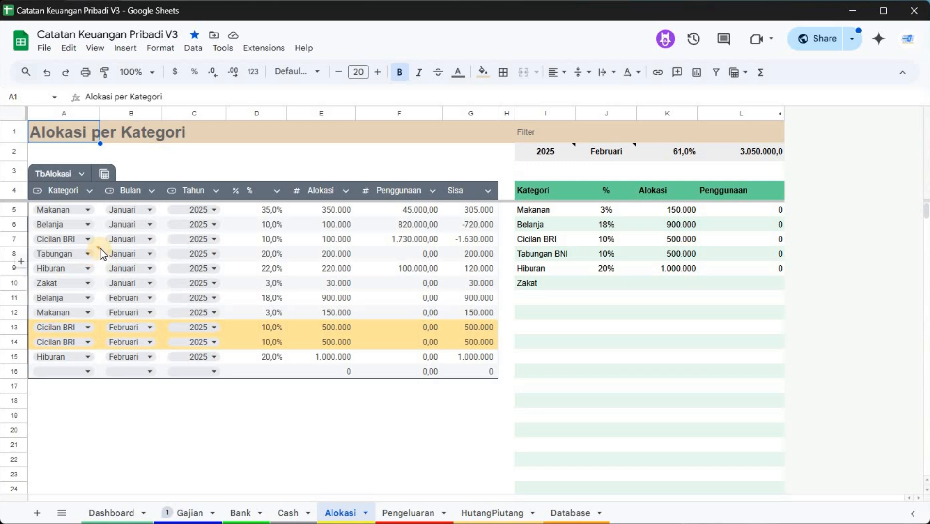
pyautogui.moveTo(102, 254)
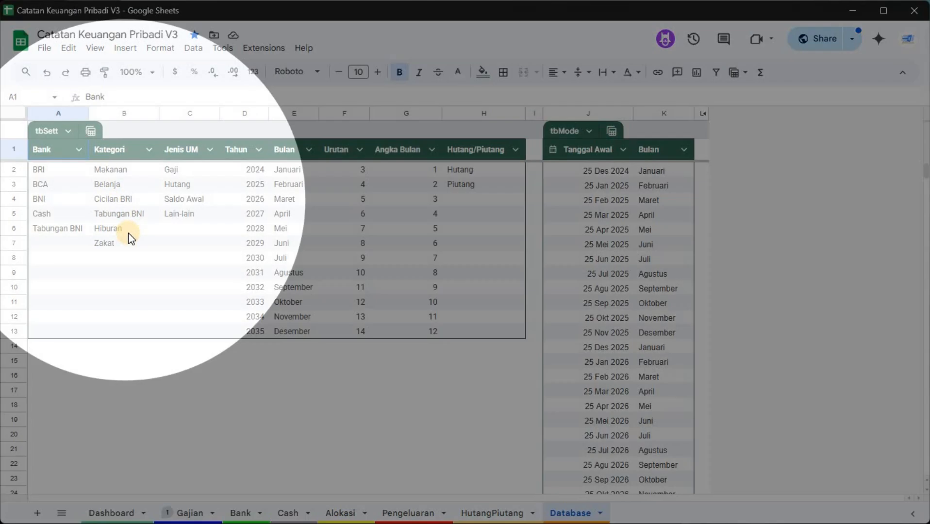
pyautogui.click(128, 232)
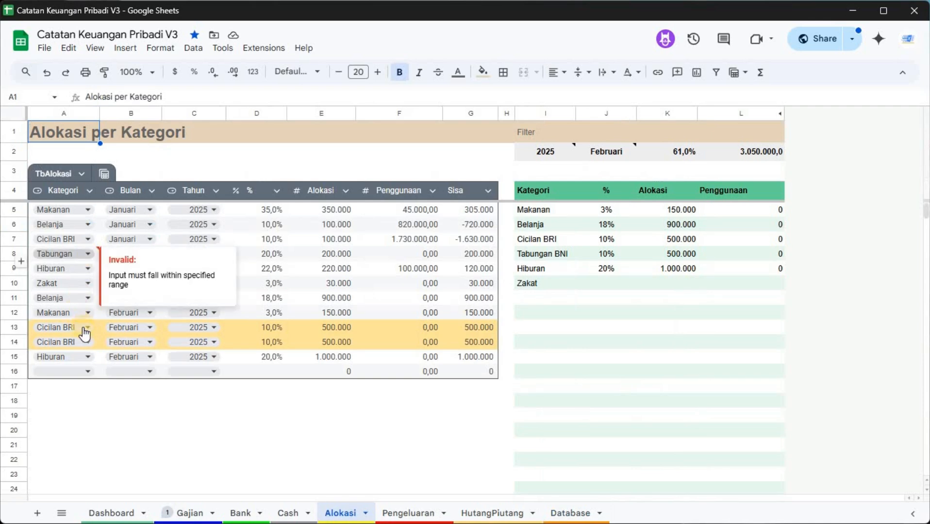
pyautogui.doubleClick(60, 253)
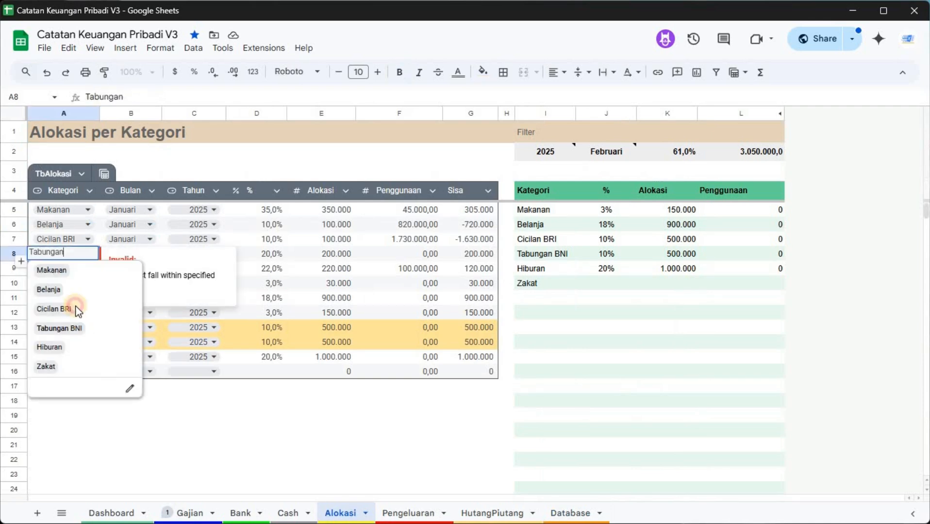
pyautogui.click(60, 328)
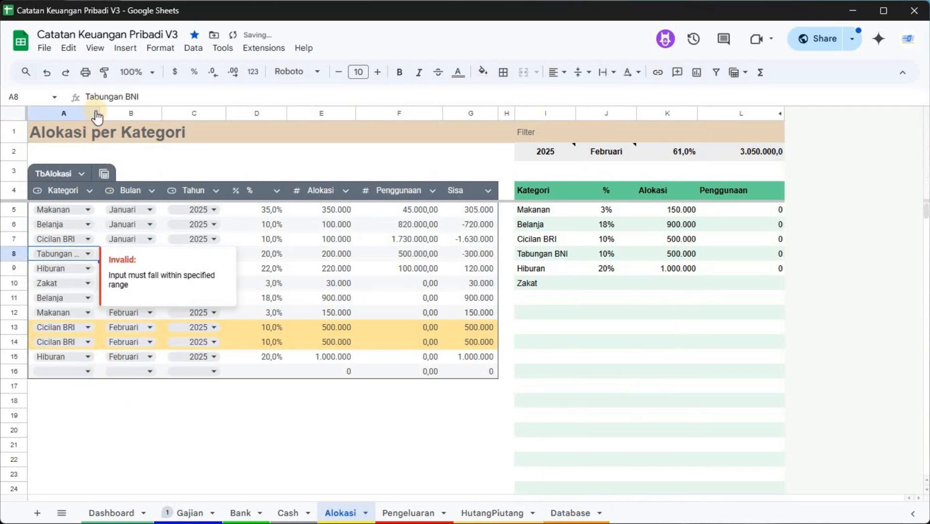
pyautogui.moveTo(98, 116); pyautogui.dragTo(136, 416)
pyautogui.click(137, 415)
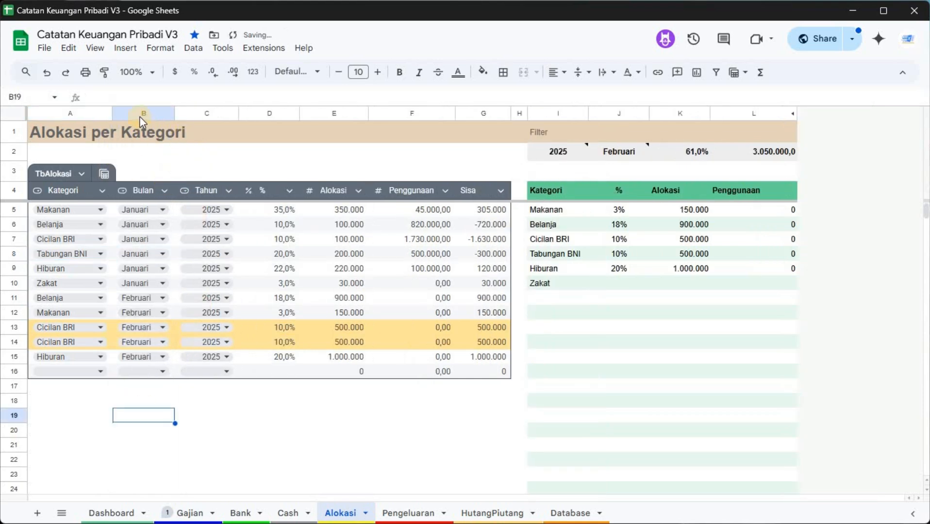
# - Highlight the Bulan and Tahun columns of TbAlokasi to review them together, clearing the selection at the end
pyautogui.moveTo(144, 113); pyautogui.dragTo(215, 113)
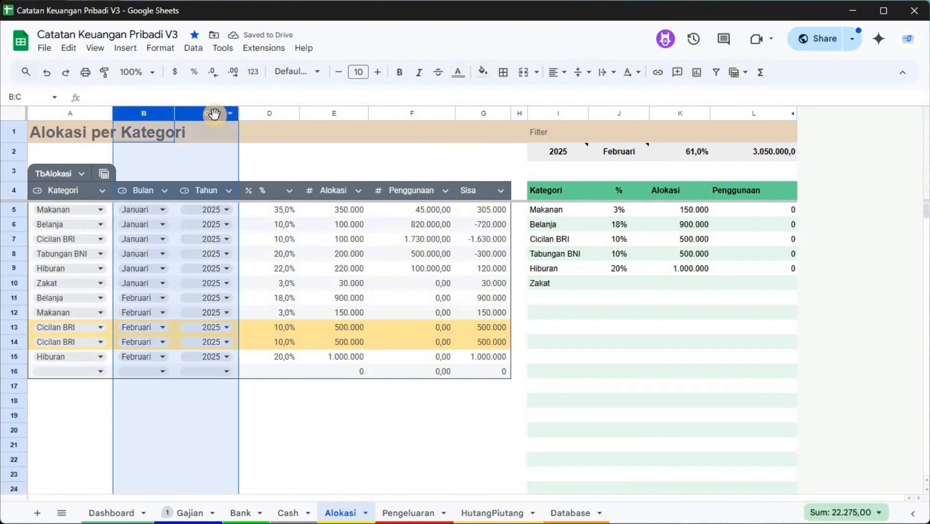
pyautogui.click(283, 221)
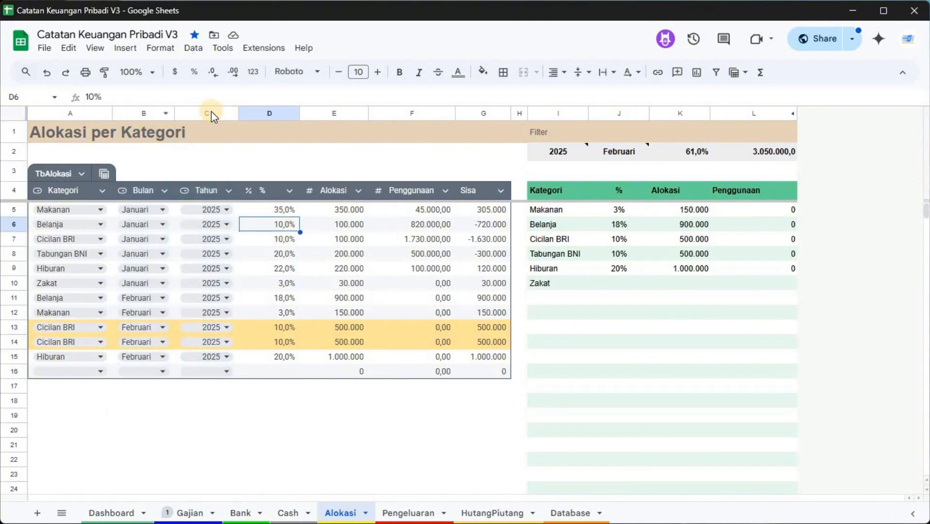
pyautogui.click(144, 113)
pyautogui.keyDown('shift'); pyautogui.click(202, 113); pyautogui.keyUp('shift')
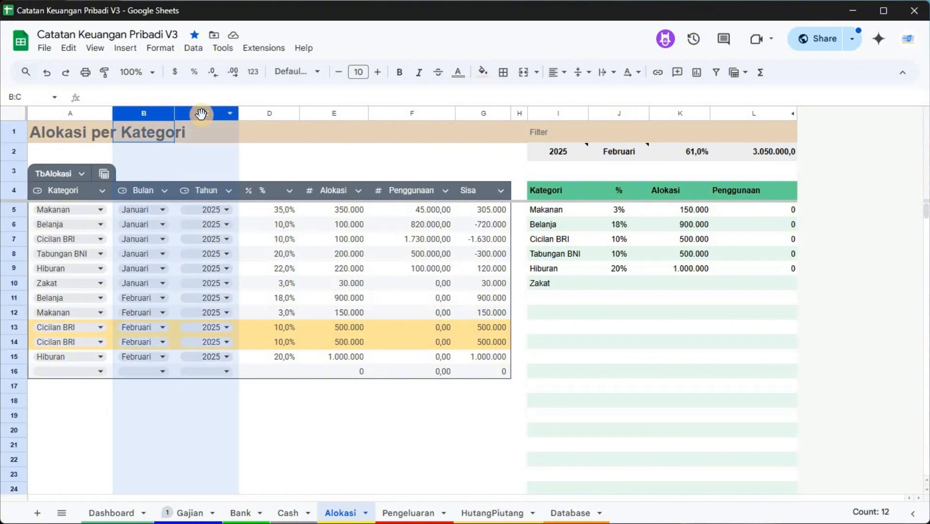
pyautogui.click(156, 429)
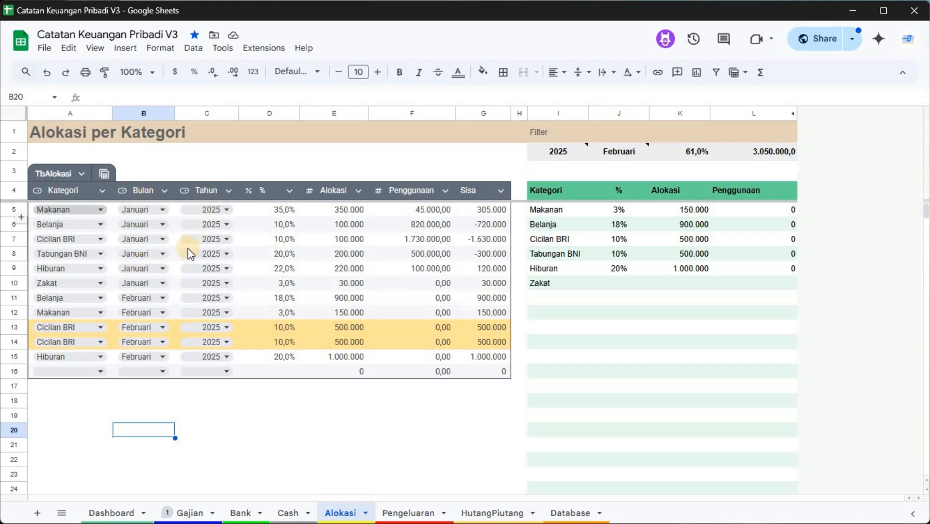
# - Change the duplicate Cilian BRI category in row 14 of TbAlokasi to Tabungan BNI
pyautogui.click(98, 342)
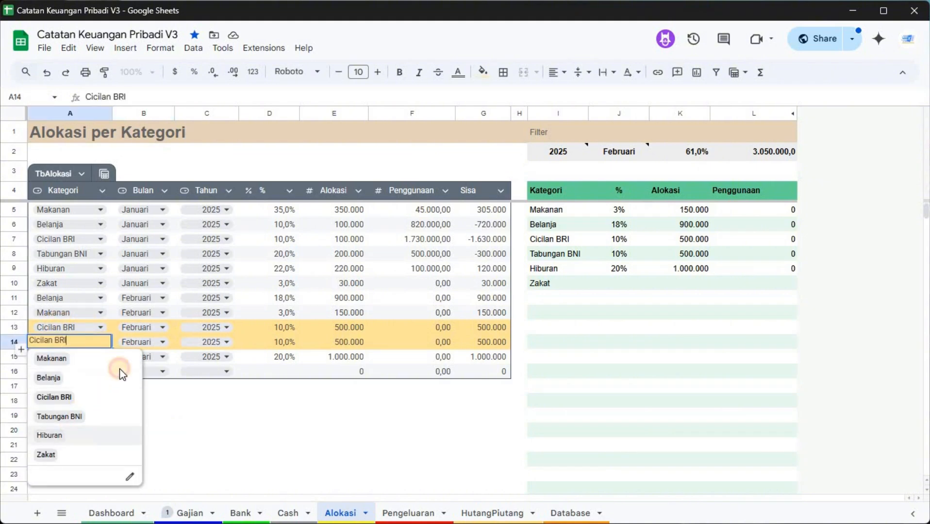
pyautogui.press('Return')
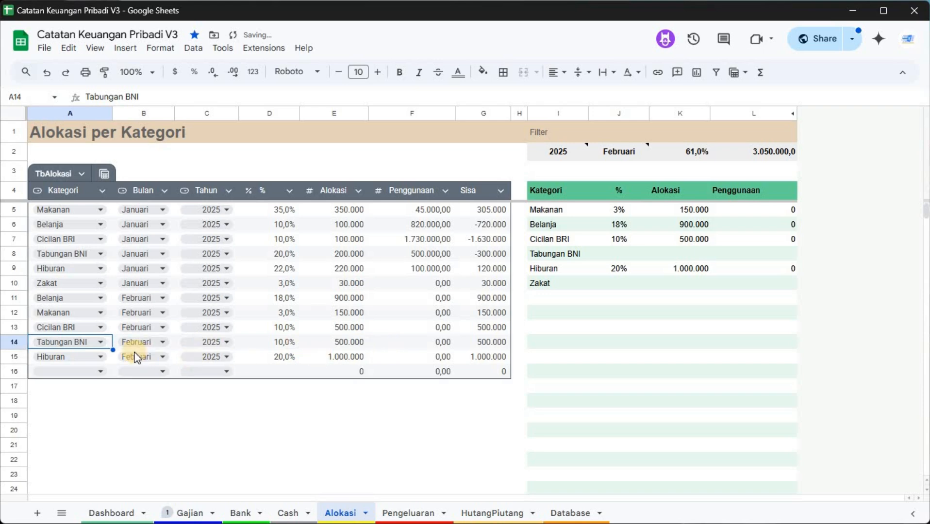
pyautogui.click(287, 339)
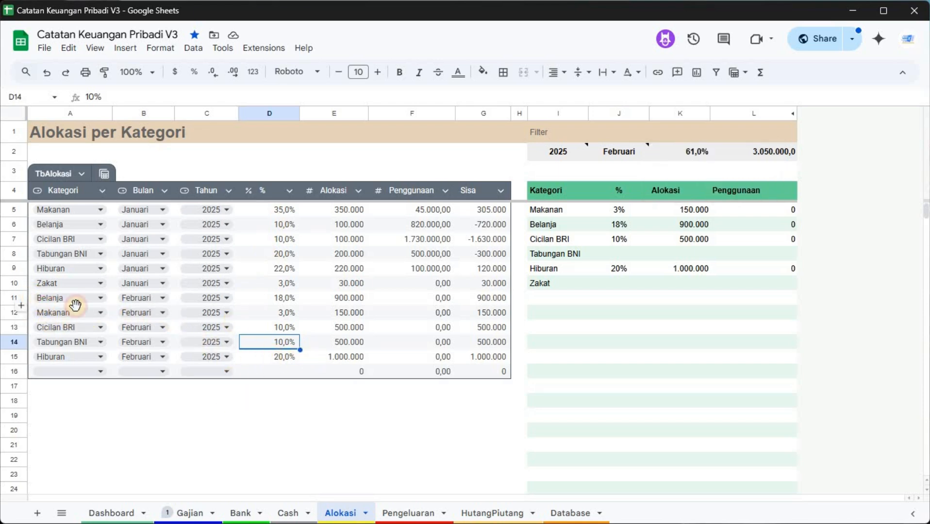
# - Compare the Februari rows of TbAlokasi with the Gaji Feb income amount on the Gajian sheet
pyautogui.moveTo(73, 302); pyautogui.dragTo(488, 361)
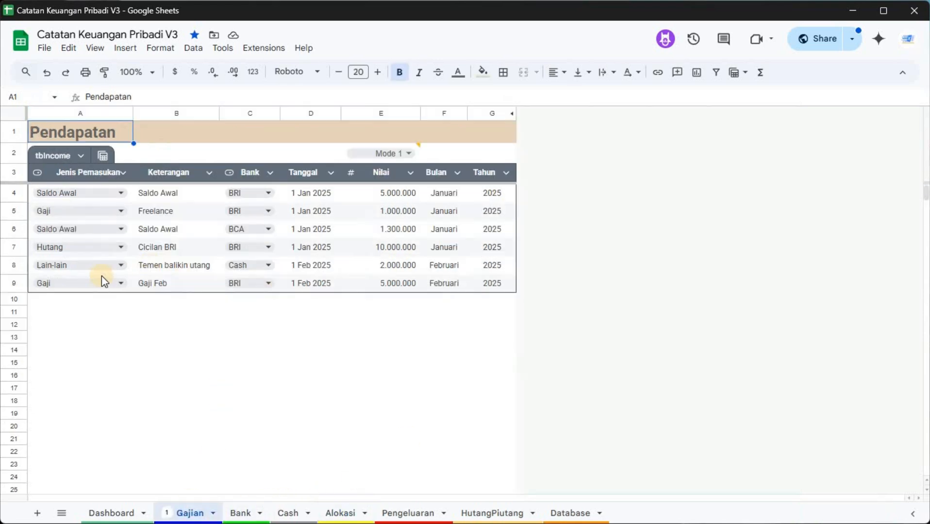
pyautogui.click(174, 283)
pyautogui.click(404, 285)
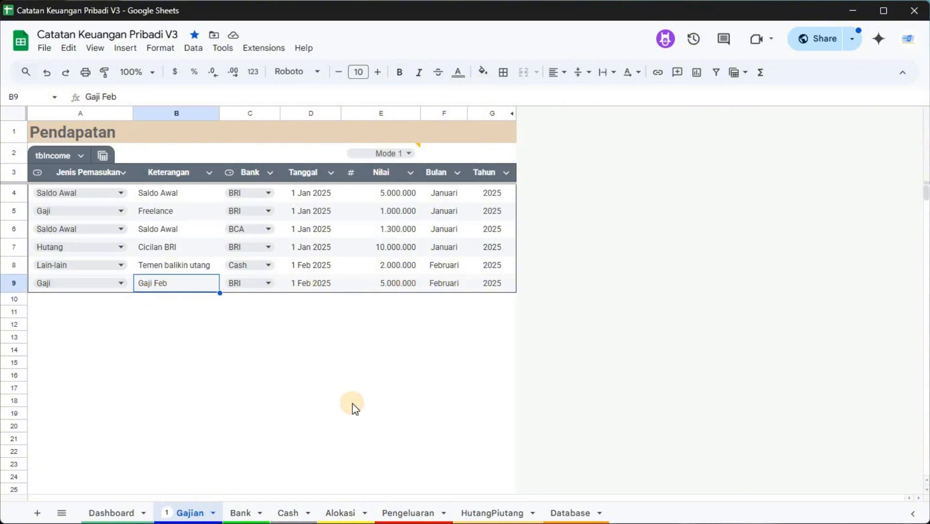
pyautogui.click(340, 514)
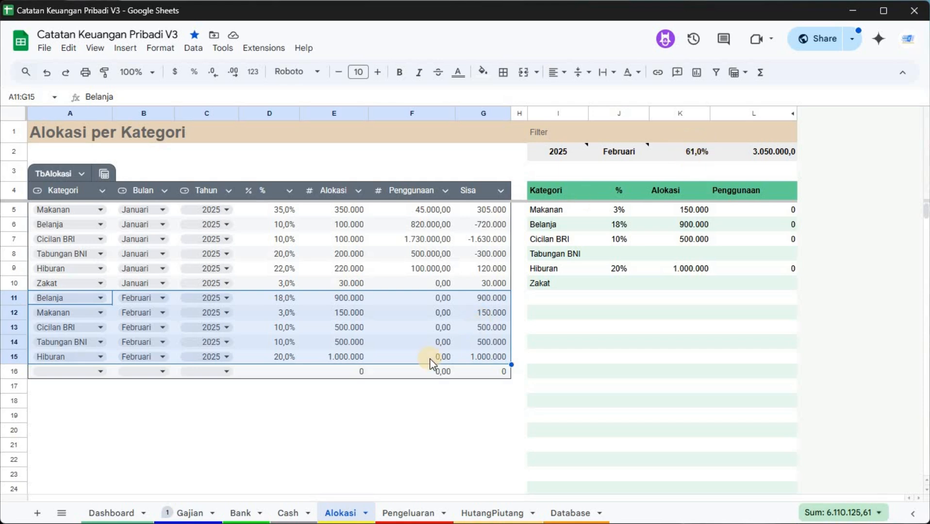
# - Fill row 16 of TbAlokasi with category Zakat, month Februari, year 2025 and an allocation of 20%
pyautogui.click(110, 372)
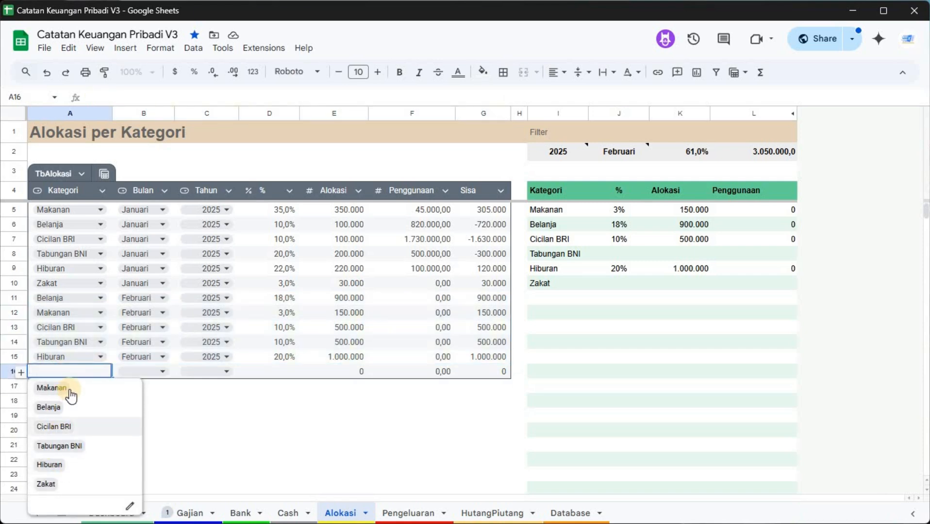
pyautogui.click(76, 429)
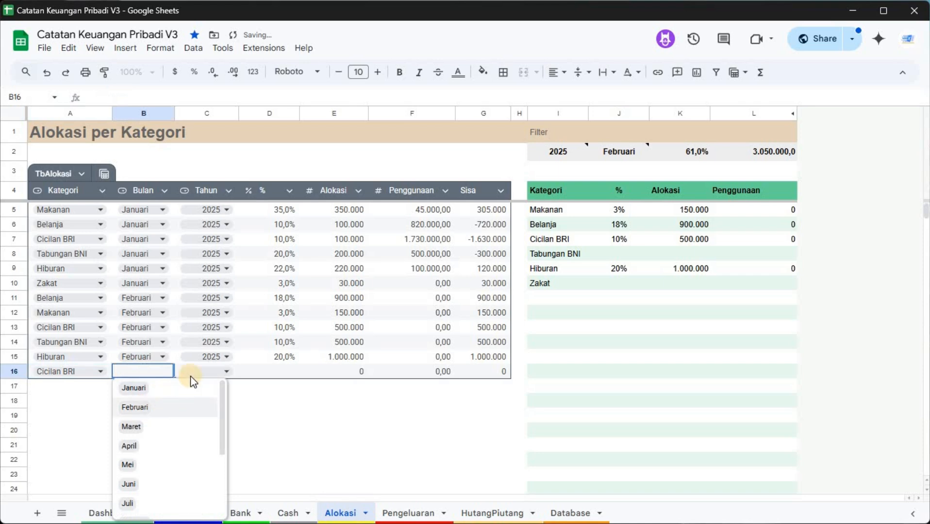
pyautogui.click(204, 408)
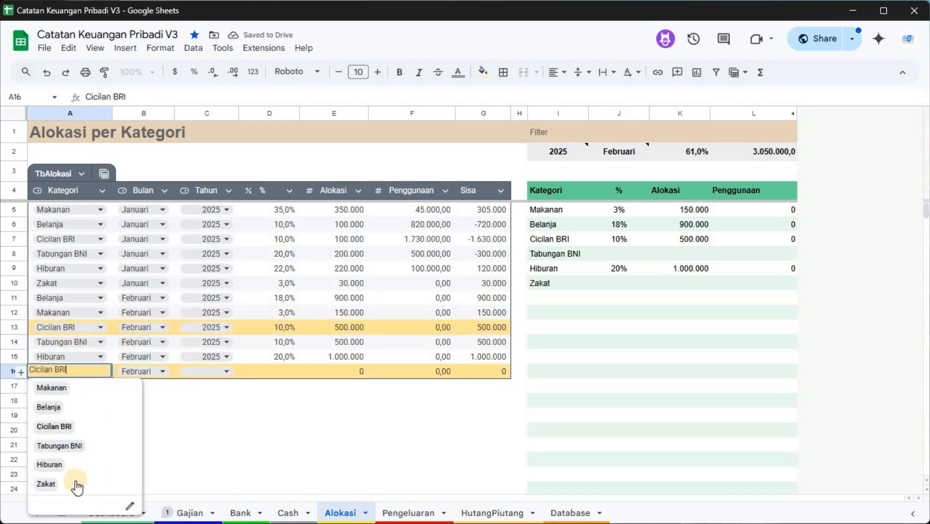
pyautogui.click(75, 484)
pyautogui.click(222, 371)
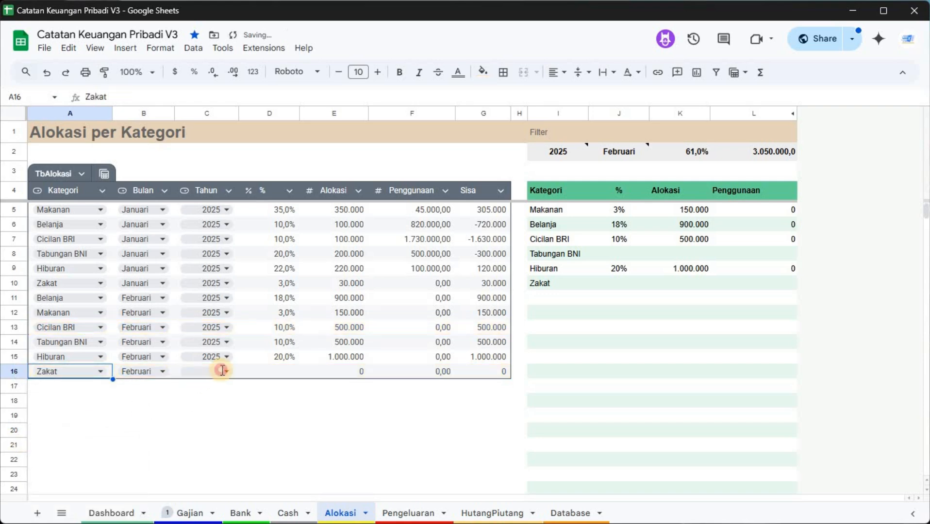
pyautogui.click(198, 406)
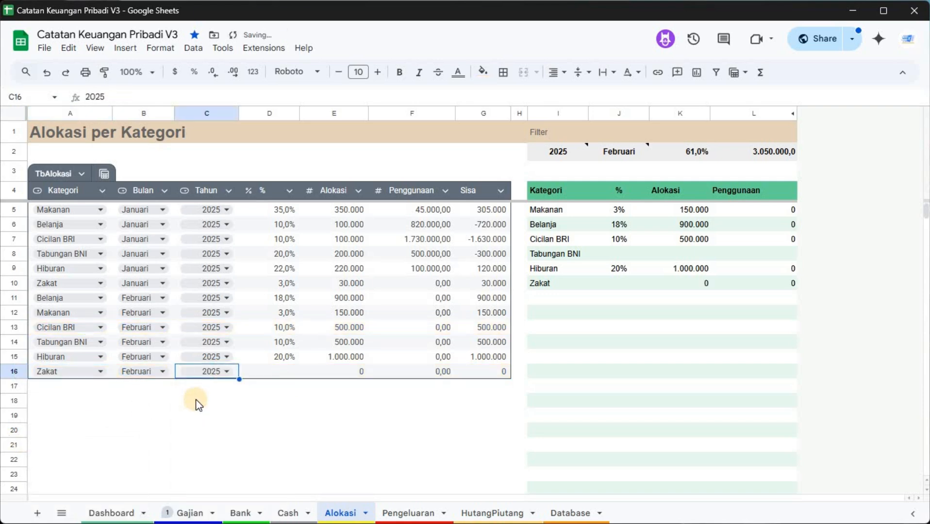
pyautogui.click(276, 373)
pyautogui.write('20')
pyautogui.click(297, 346)
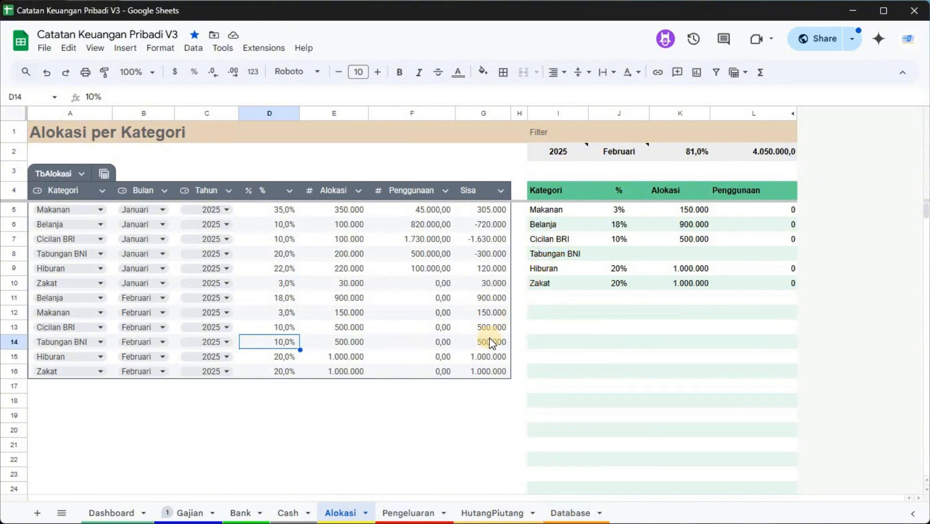
# - Restore the missing Tabungan BNI result by filling the % formula from J5 down through J40 in the Filter table
pyautogui.click(622, 252)
pyautogui.click(624, 211)
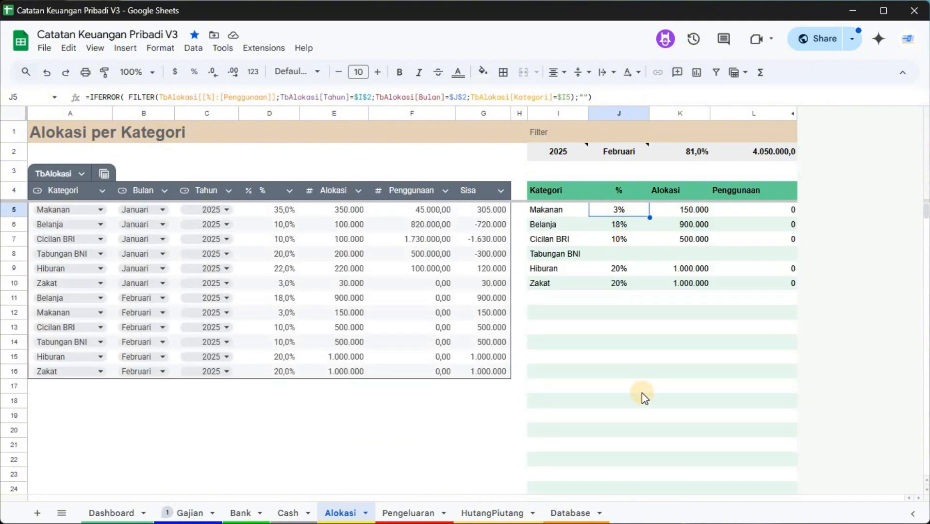
pyautogui.scroll(-7, 642, 392)
pyautogui.keyDown('shift'); pyautogui.click(616, 388); pyautogui.keyUp('shift')
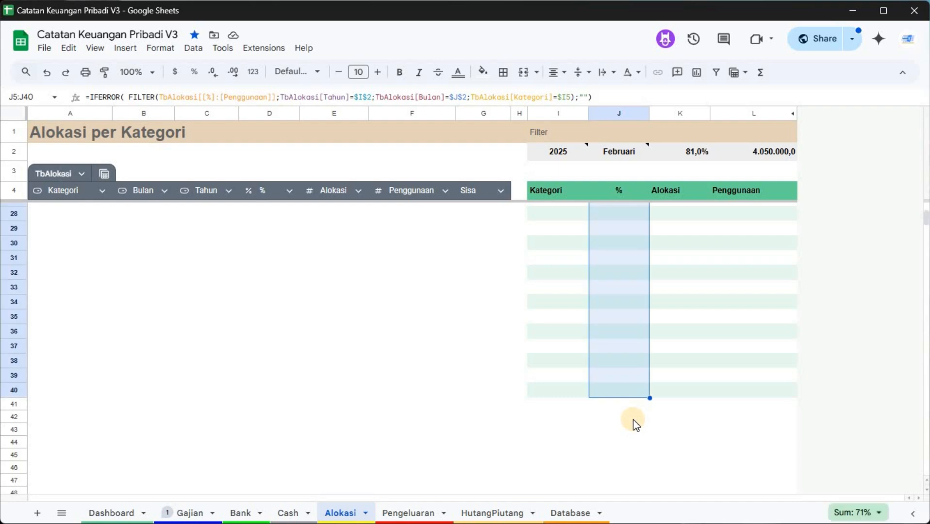
pyautogui.scroll(7, 634, 420)
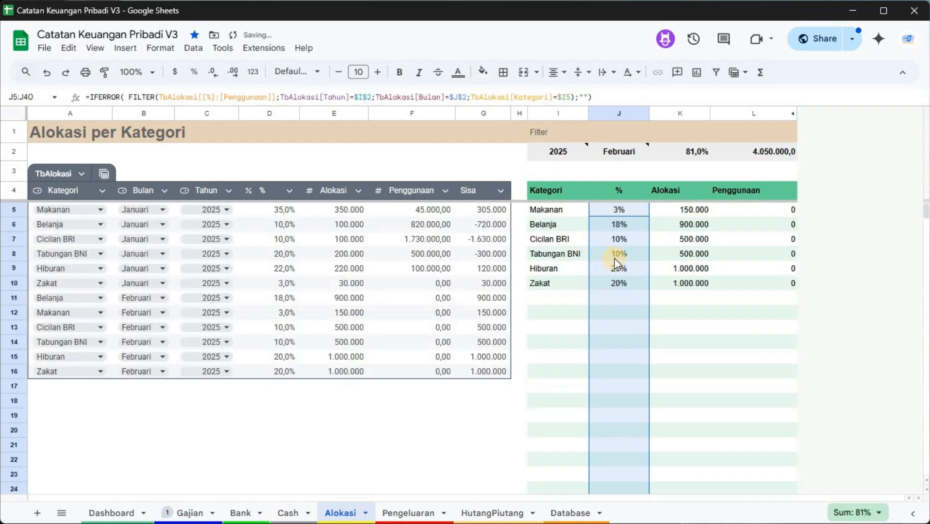
# - Examine the Filter table's % formulas for several category rows and the Alokasi value in K5
pyautogui.click(573, 269)
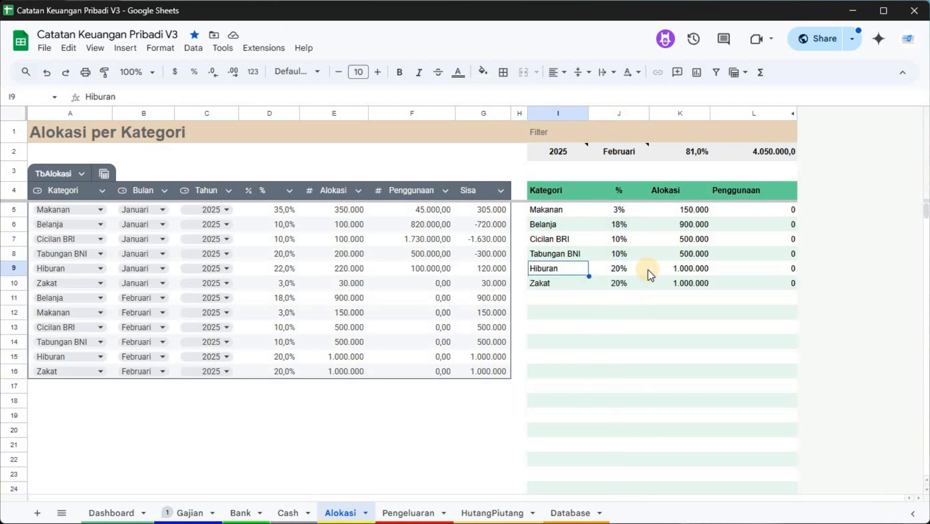
pyautogui.click(627, 269)
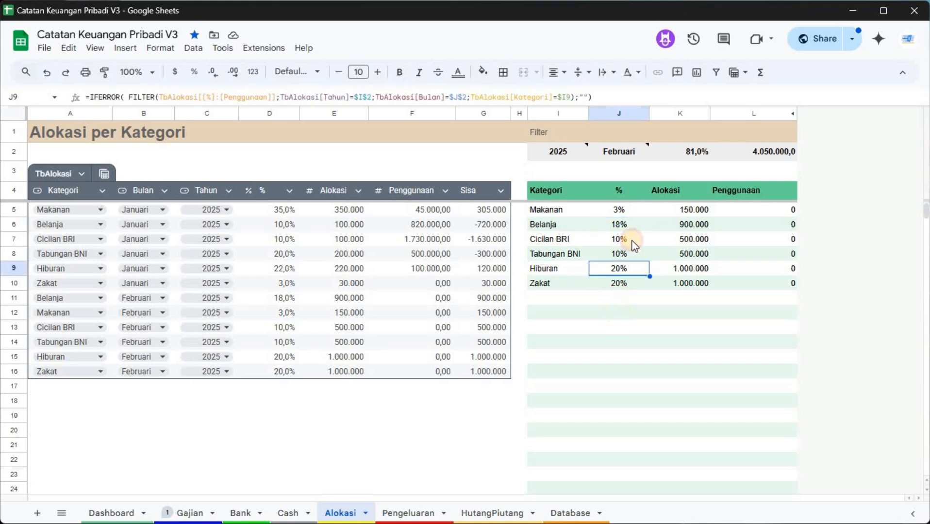
pyautogui.press('Down')
pyautogui.press('Down')
pyautogui.press('Down')
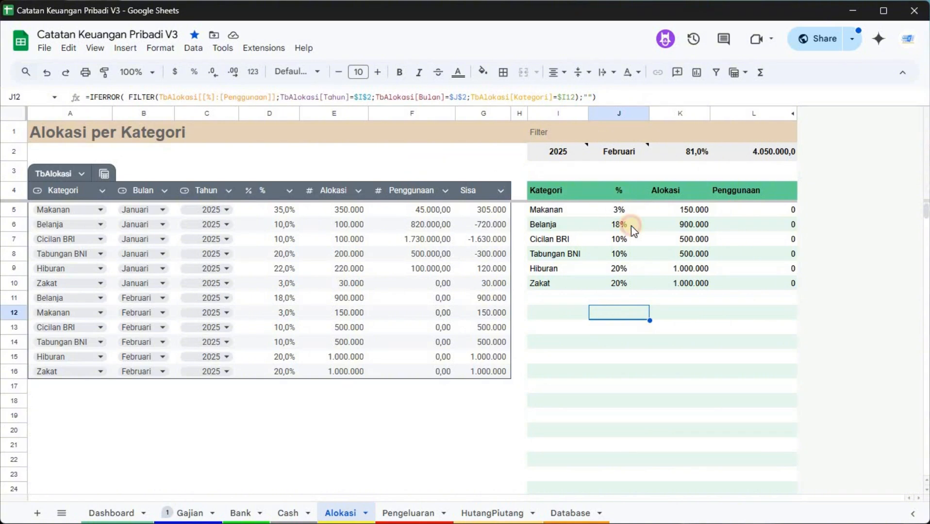
pyautogui.click(628, 213)
pyautogui.click(692, 209)
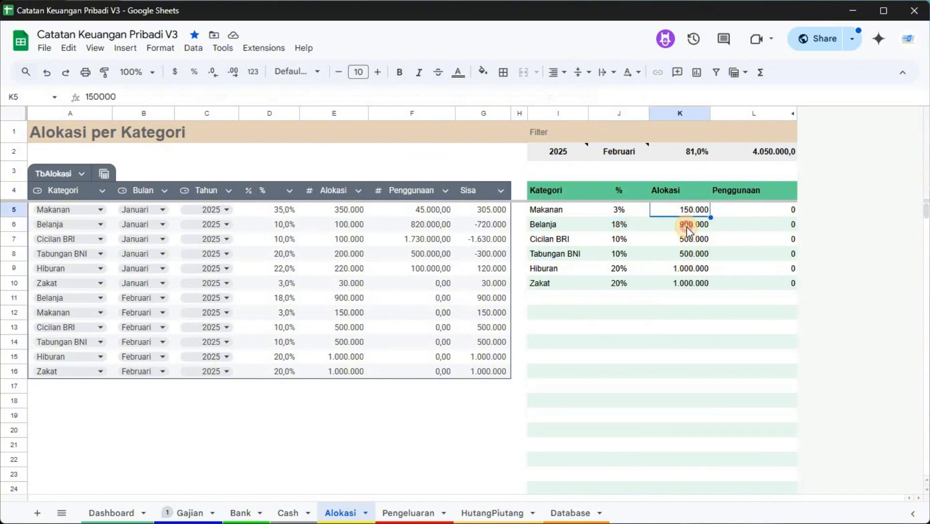
# - Examine the Alokasi and Penggunaan values of the first category rows in the Filter table
pyautogui.press('Down')
pyautogui.press('Down')
pyautogui.press('Down')
pyautogui.press('Up')
pyautogui.press('Up')
pyautogui.press('Down')
pyautogui.press('Down')
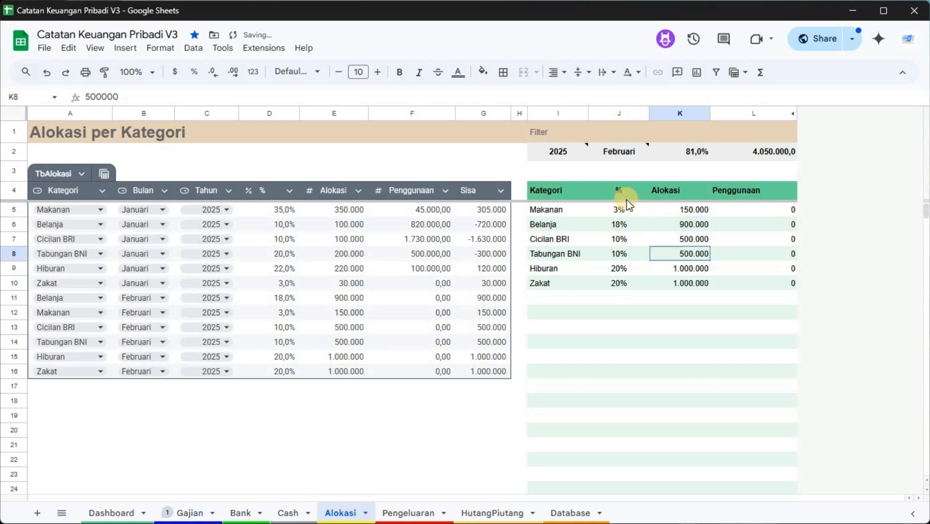
pyautogui.click(744, 213)
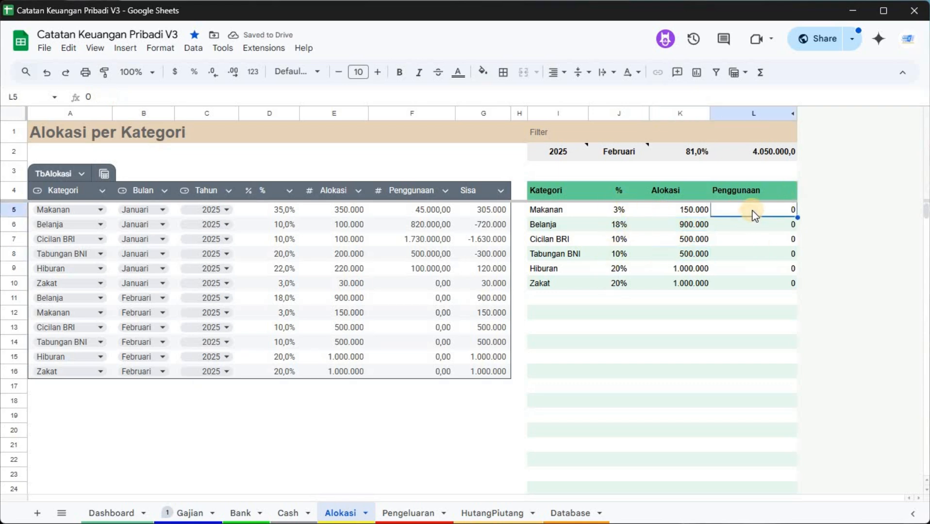
pyautogui.press('Down')
pyautogui.press('Down')
pyautogui.press('Down')
pyautogui.press('Up')
pyautogui.press('Up')
pyautogui.press('Up')
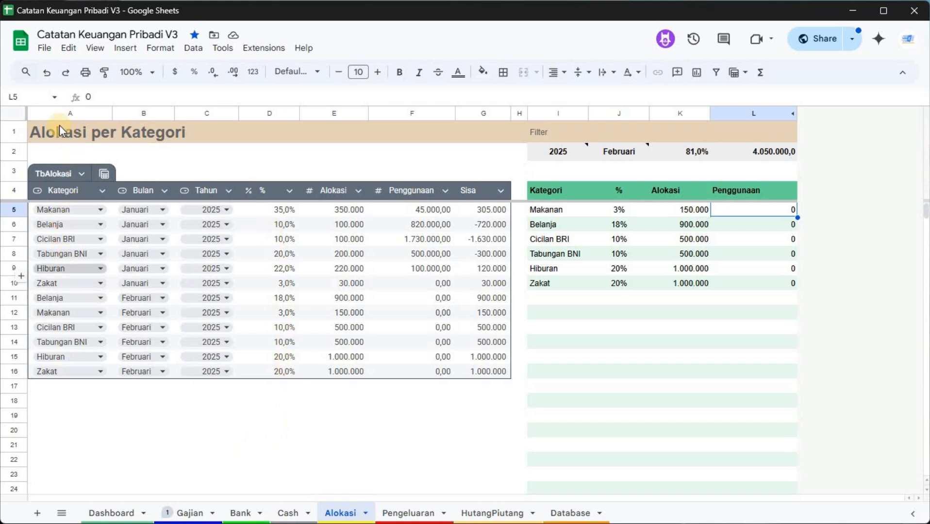
# - Review TbAlokasi's columns from Kategori through %, including the Februari percentage for Tabungan BNI
pyautogui.moveTo(102, 114); pyautogui.dragTo(141, 114)
pyautogui.click(141, 113)
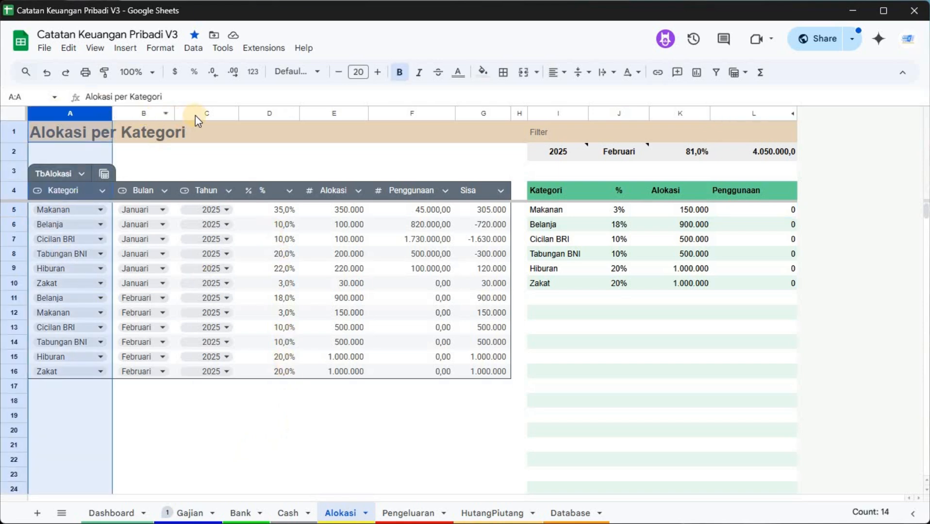
pyautogui.click(194, 115)
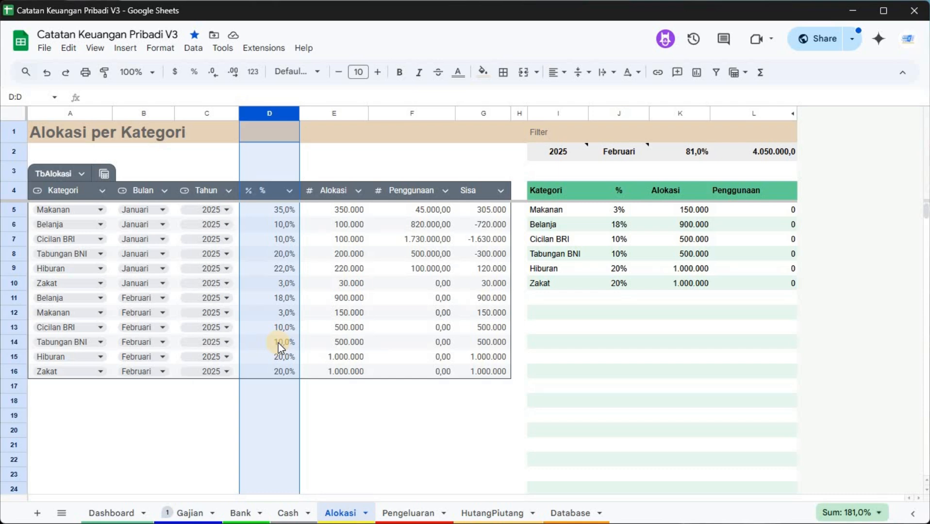
pyautogui.click(278, 349)
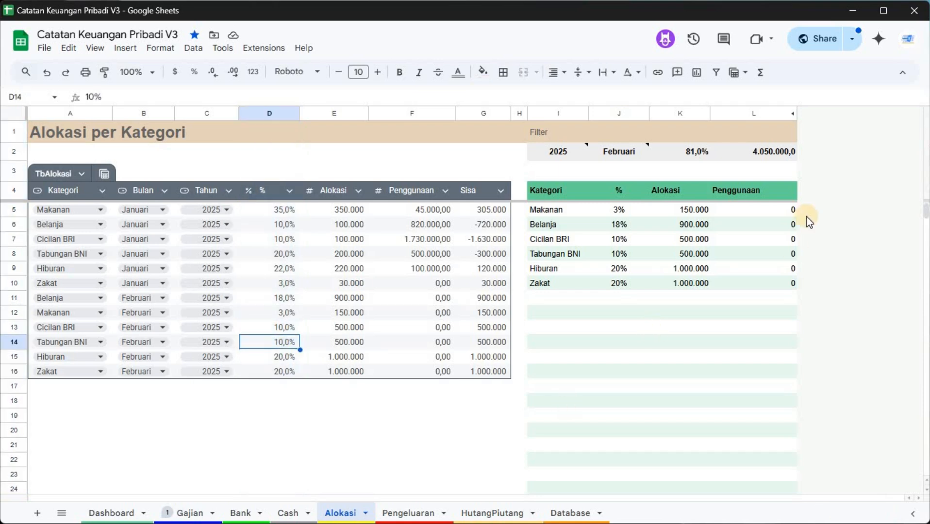
# - Replace the Alokasi formula for Belanja Februari in E11 with a fixed amount of 1000000
pyautogui.press('Up')
pyautogui.press('Up')
pyautogui.press('Up')
pyautogui.press('Right')
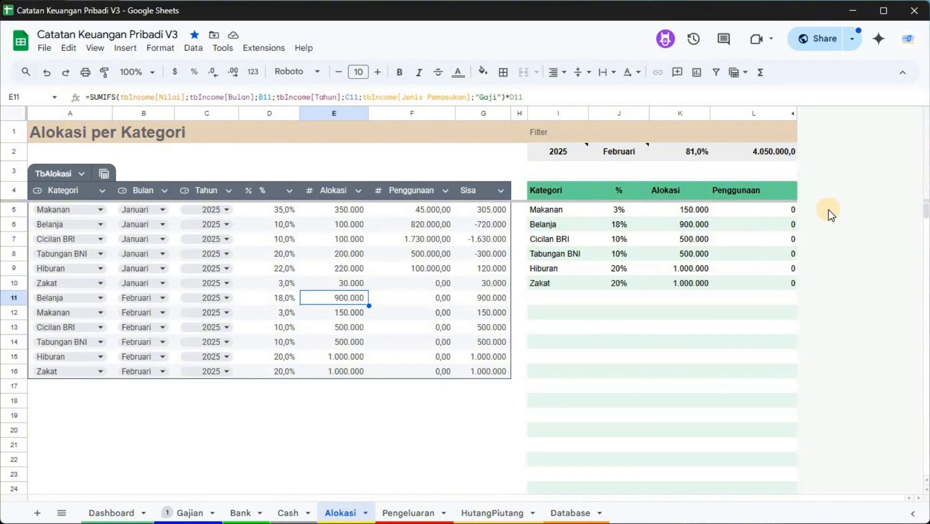
pyautogui.write('1000')
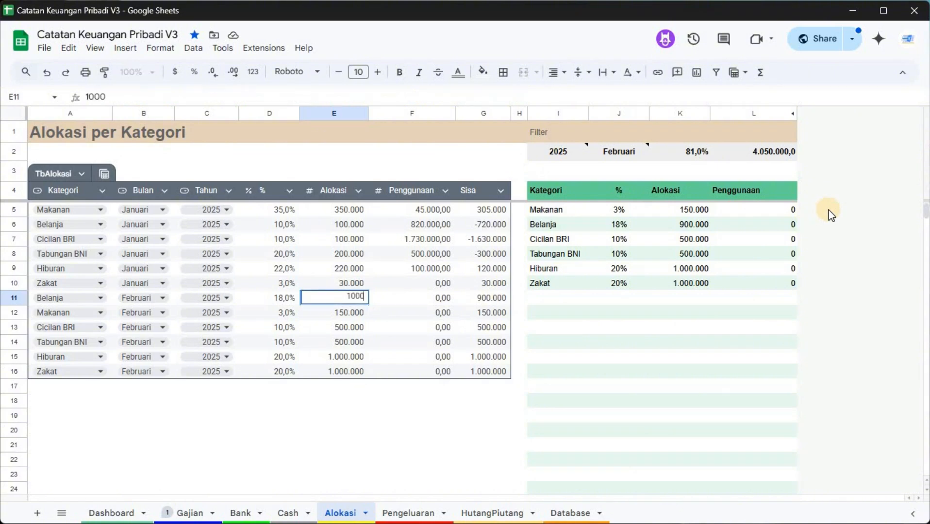
pyautogui.write('000')
pyautogui.press('Return')
pyautogui.press('Up')
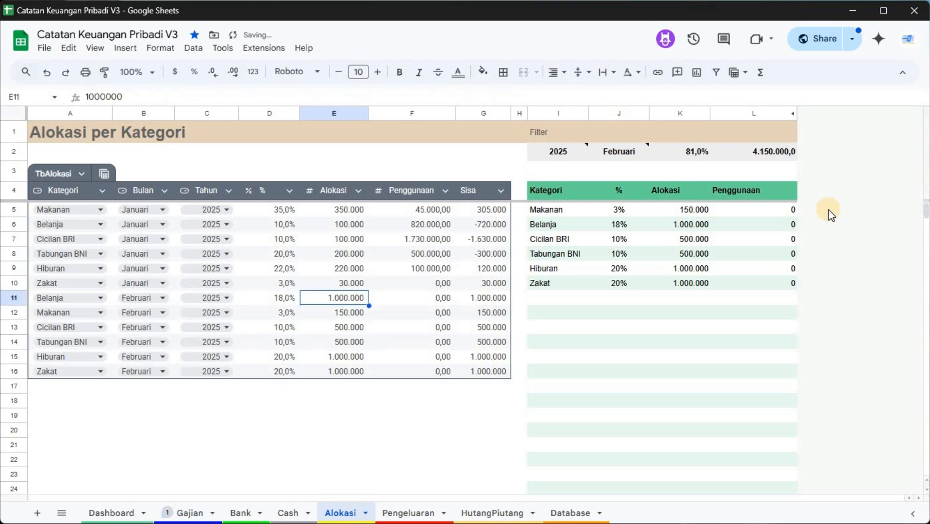
# - Clear the % values of all Februari rows, D11 to D16, in TbAlokasi
pyautogui.press('Left')
pyautogui.hotkey('ctrl', 'shift', 'Down')
pyautogui.hotkey('ctrl', 'shift', 'Up')
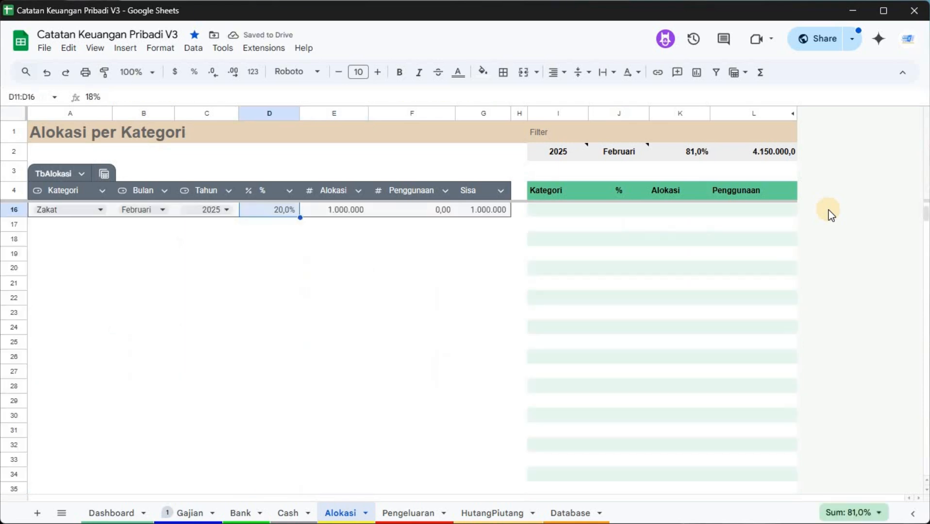
pyautogui.press('Up')
pyautogui.press('Up')
pyautogui.press('Down')
pyautogui.press('Down')
pyautogui.hotkey('ctrl', 'shift', 'Down')
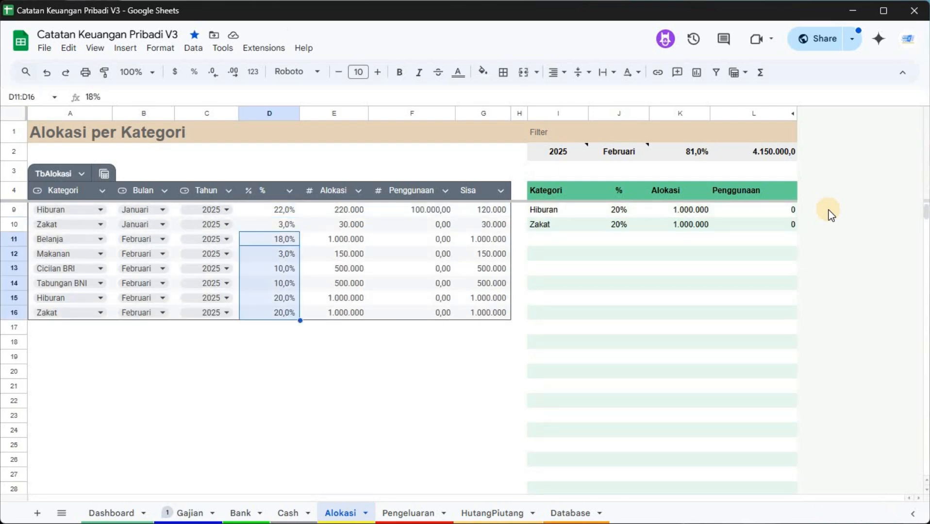
pyautogui.press('Delete')
pyautogui.press('Up')
pyautogui.press('Right')
pyautogui.press('Down')
pyautogui.press('Down')
pyautogui.press('Up')
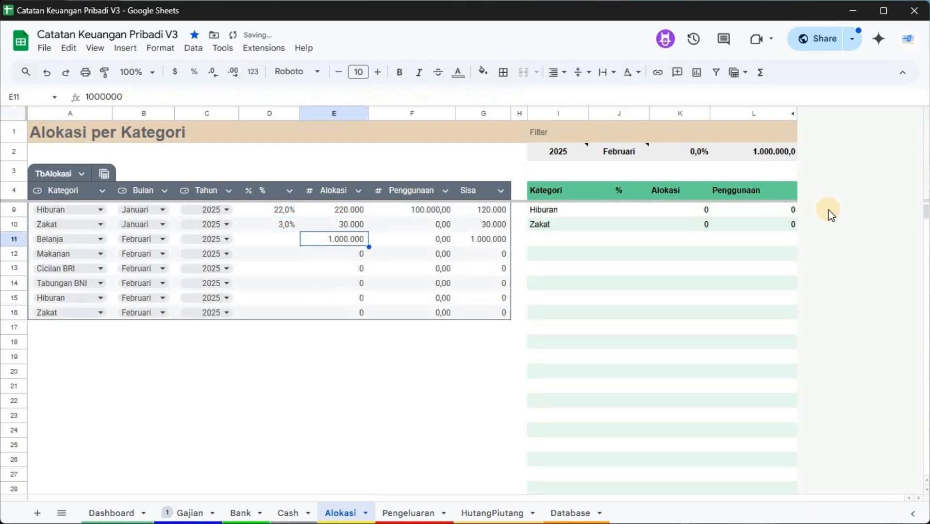
pyautogui.scroll(2, 305, 316)
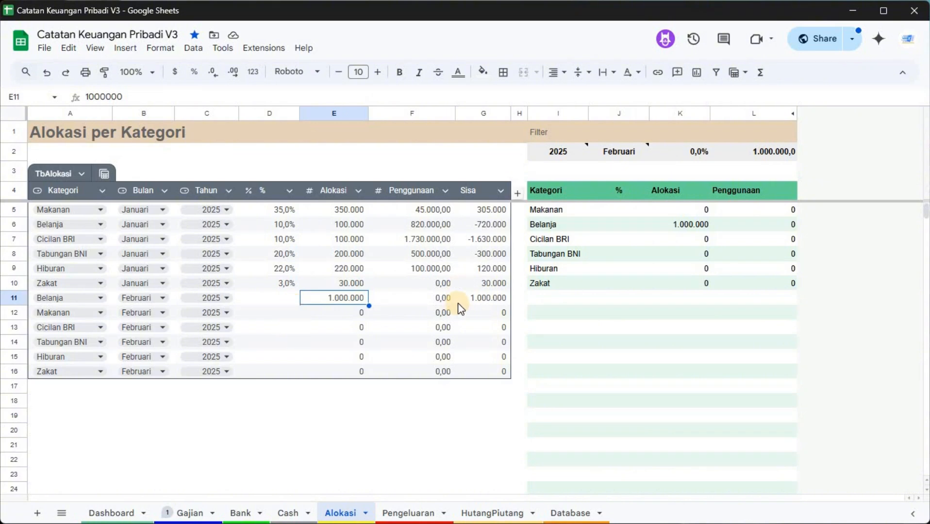
# - Enter a fixed Alokasi of 1000000 for Makanan Februari in E12 and fill it down through E16
pyautogui.press('Down')
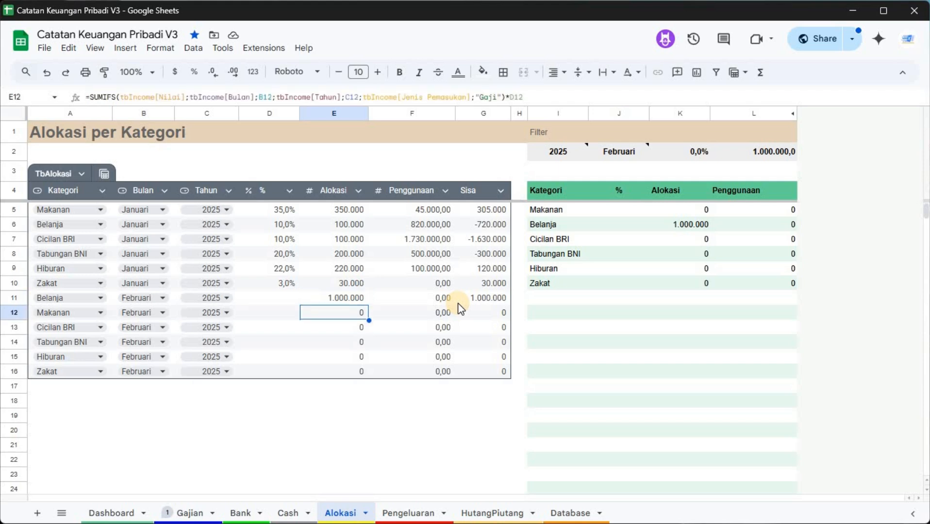
pyautogui.write('1000000')
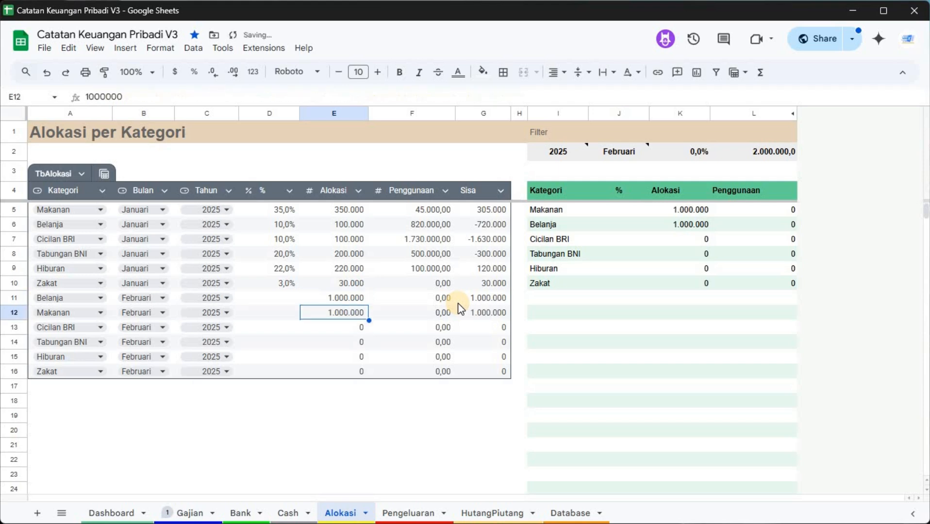
pyautogui.hotkey('shift', 'Down')
pyautogui.hotkey('shift', 'Down')
pyautogui.hotkey('shift', 'Down')
pyautogui.hotkey('shift', 'Down')
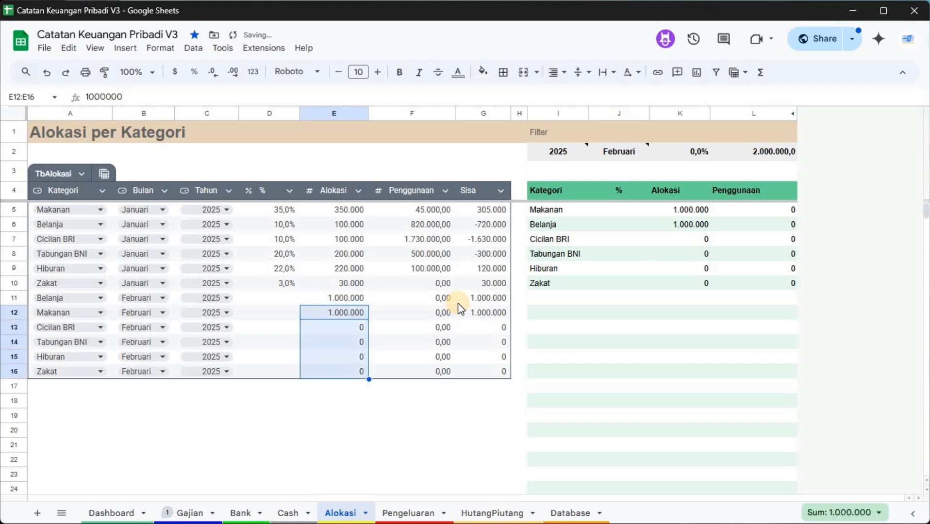
pyautogui.hotkey('ctrl', 'd')
pyautogui.press('Up')
pyautogui.press('Up')
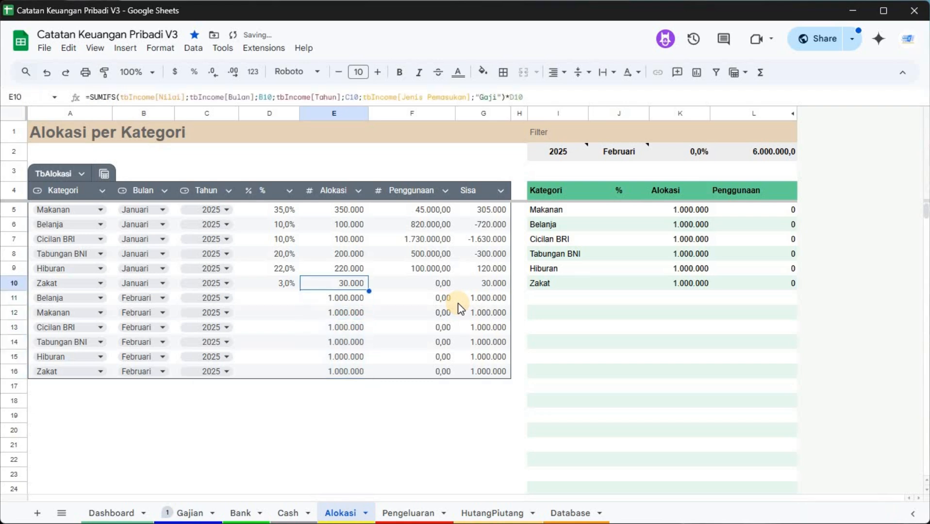
pyautogui.press('Down')
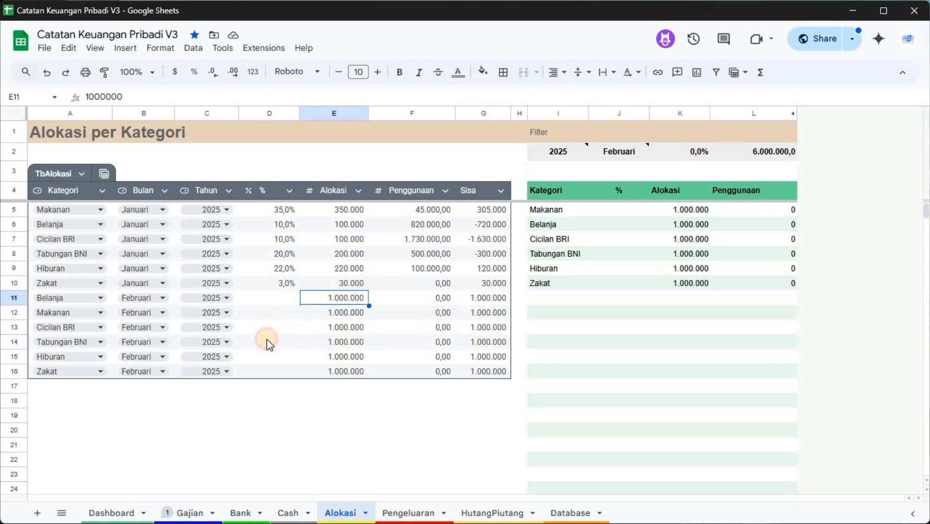
# - Restore the Februari Alokasi formulas by filling the SUMIFS formula from E10 down through E16
pyautogui.click(292, 298)
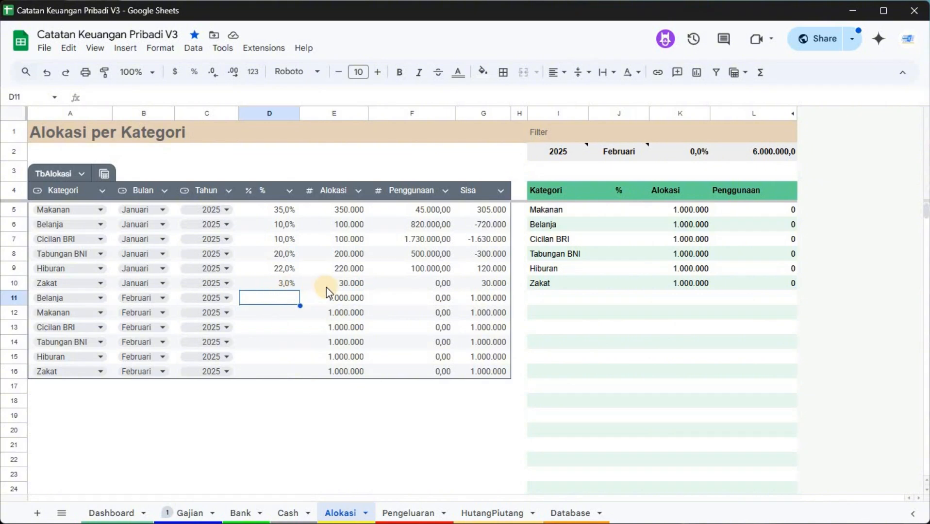
pyautogui.press('Up')
pyautogui.press('Right')
pyautogui.keyDown('shift'); pyautogui.click(349, 373); pyautogui.keyUp('shift')
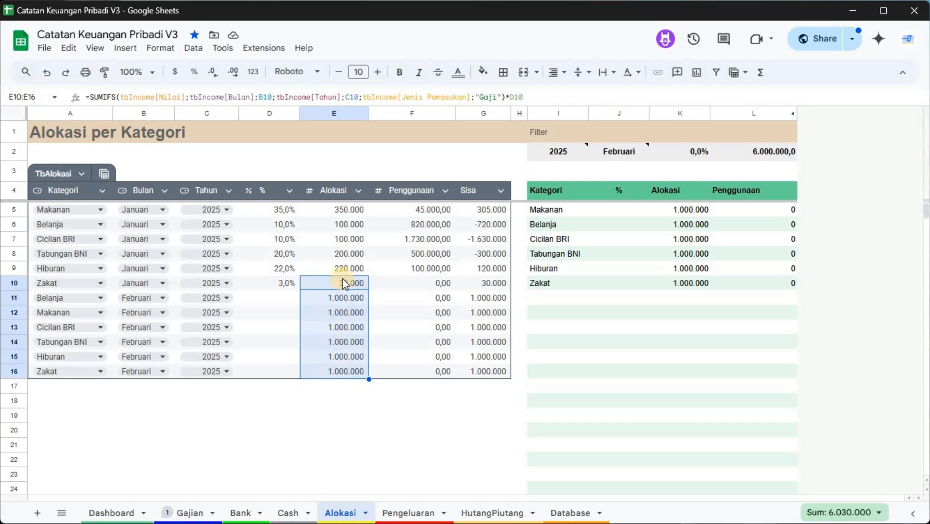
pyautogui.moveTo(339, 283); pyautogui.dragTo(334, 372)
pyautogui.hotkey('ctrl', 'd')
# - Set the % of every Februari category, D11 to D16, to 20%
pyautogui.click(270, 297)
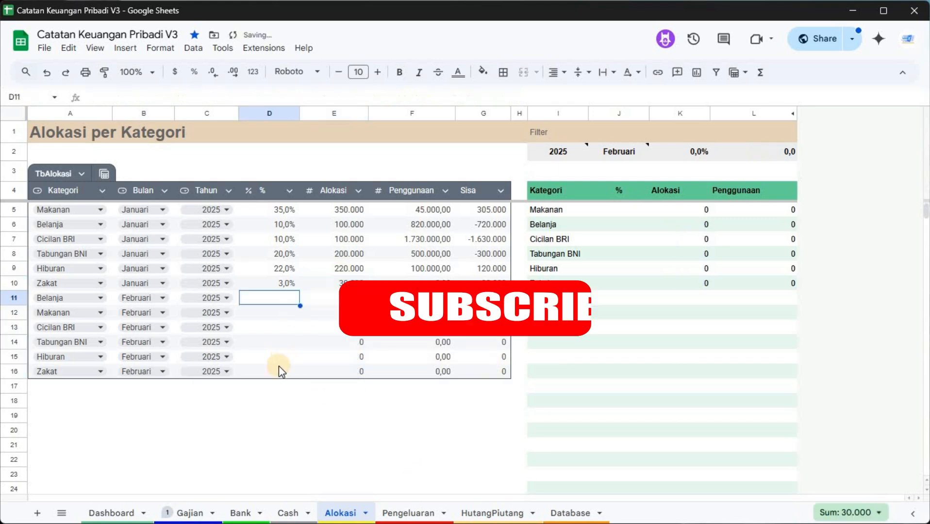
pyautogui.keyDown('shift'); pyautogui.click(277, 371); pyautogui.keyUp('shift')
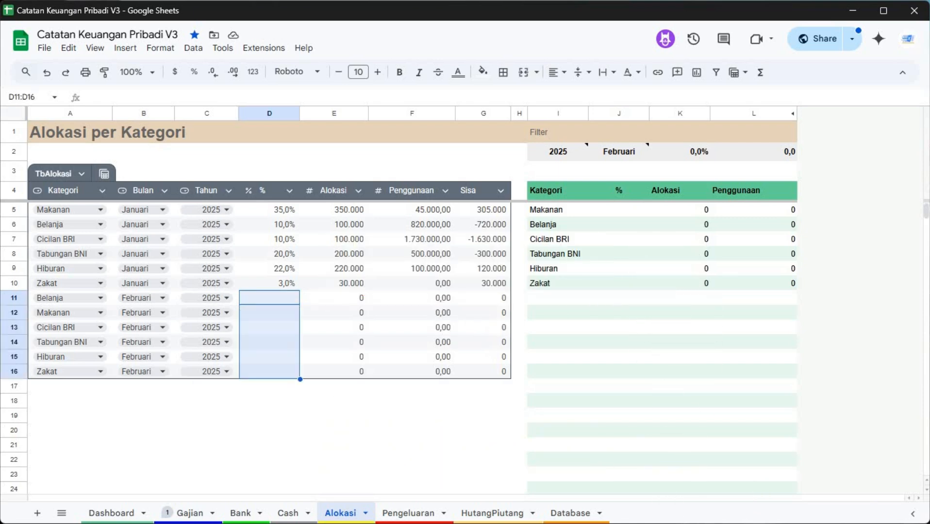
pyautogui.write('10')
pyautogui.press('BackSpace')
pyautogui.press('BackSpace')
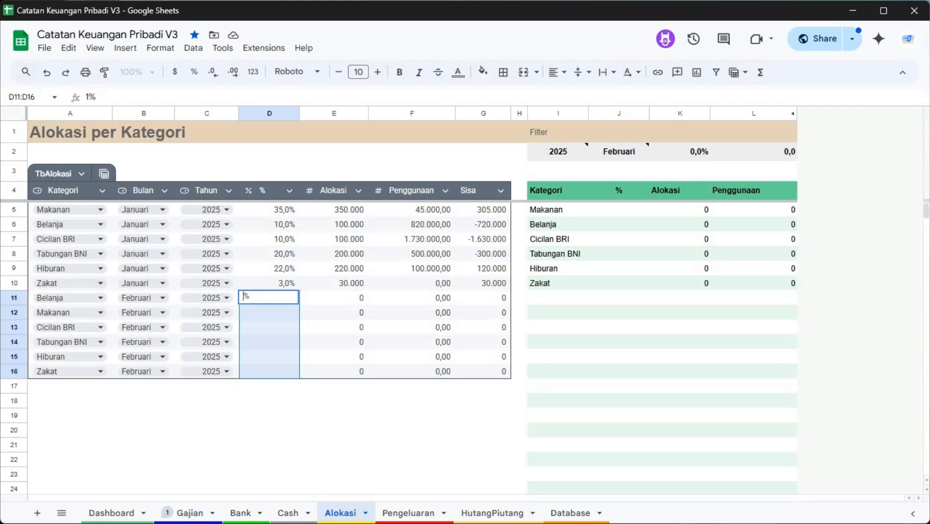
pyautogui.write('20')
pyautogui.press('Return')
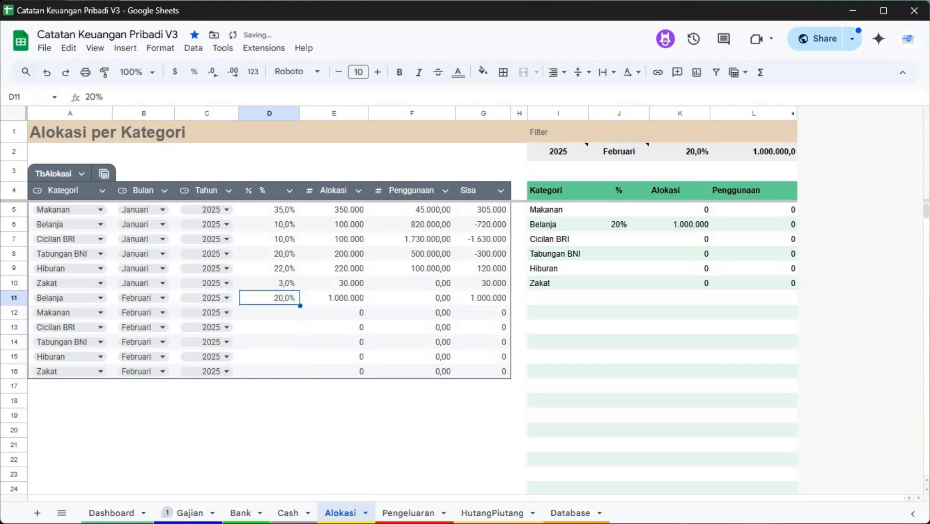
pyautogui.hotkey('ctrl', 'd')
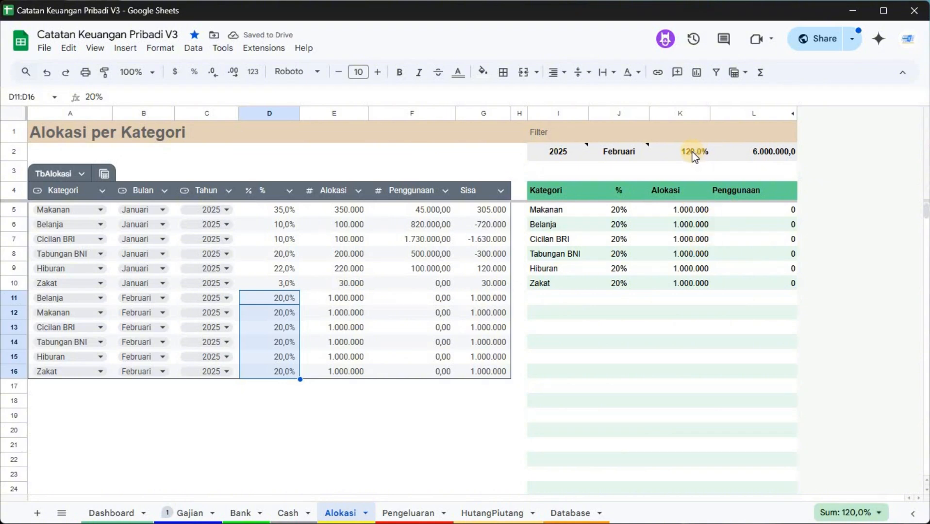
# - Lower the Februari percentages of Zakat in D16 and Hiburan in D15 to 10% each
pyautogui.click(307, 313)
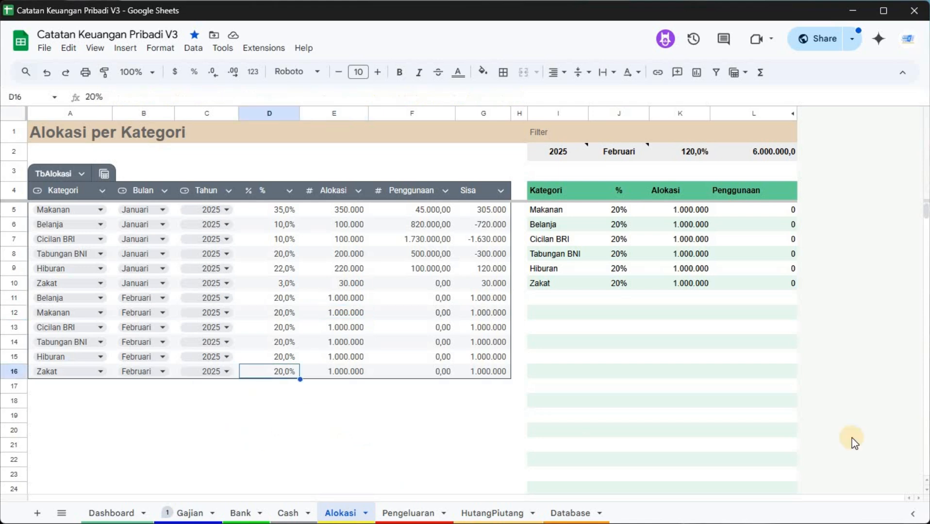
pyautogui.write('10')
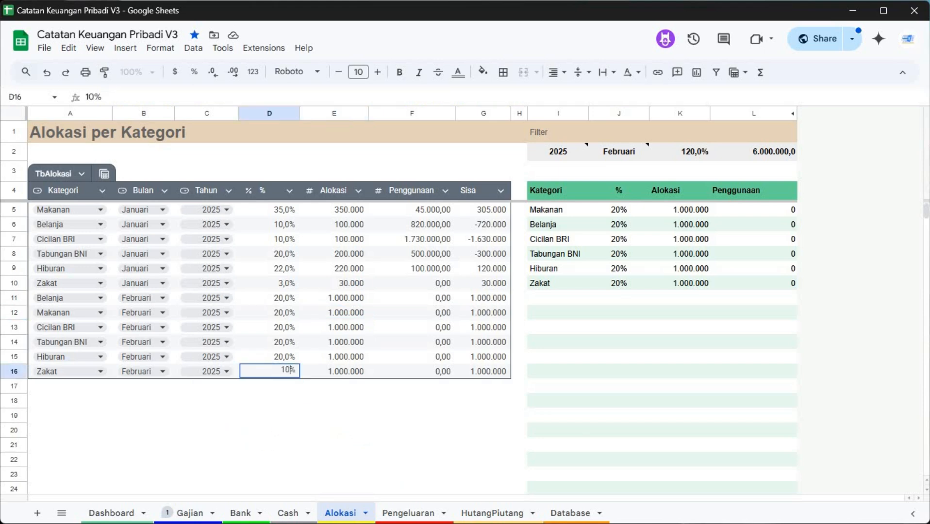
pyautogui.press('Return')
pyautogui.press('Up')
pyautogui.press('Up')
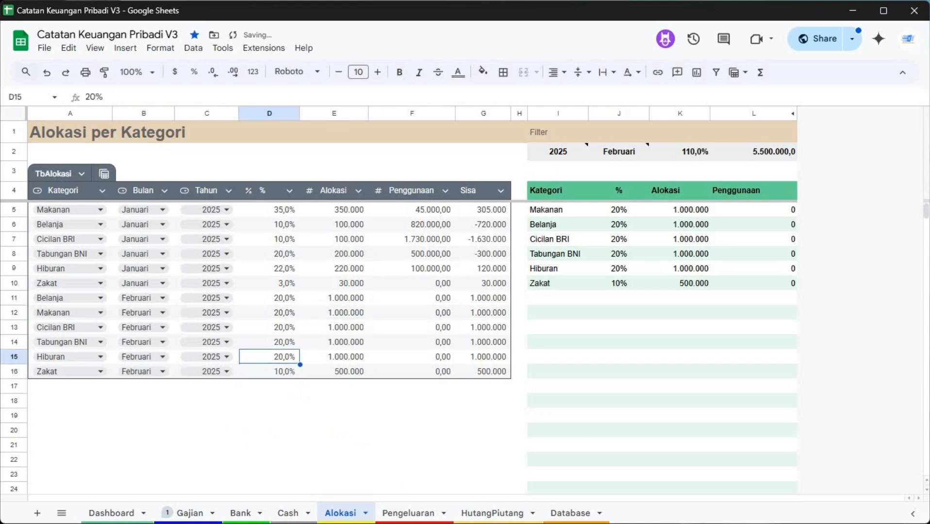
pyautogui.write('10')
pyautogui.press('Return')
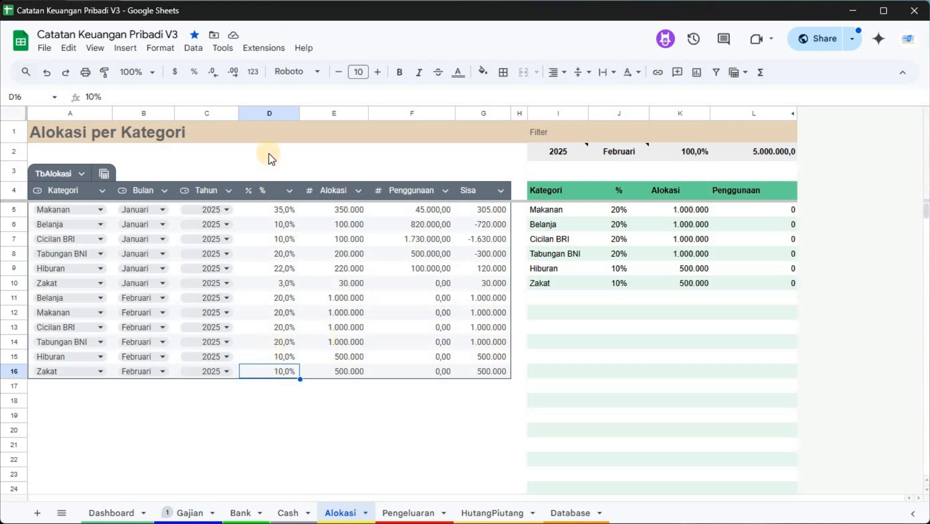
# - Center-align TbAlokasi's % column and check the Alokasi formula for Belanja Februari
pyautogui.click(278, 113)
pyautogui.click(553, 74)
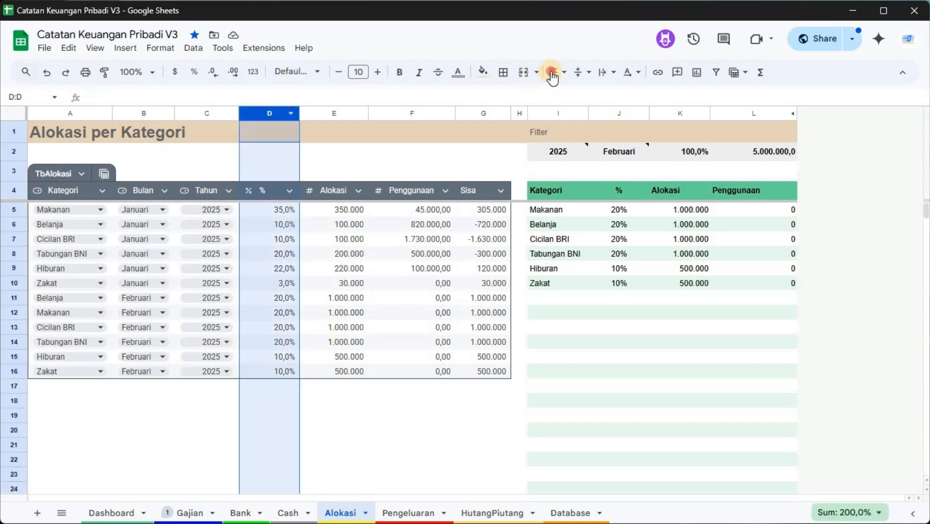
pyautogui.click(574, 98)
pyautogui.click(269, 253)
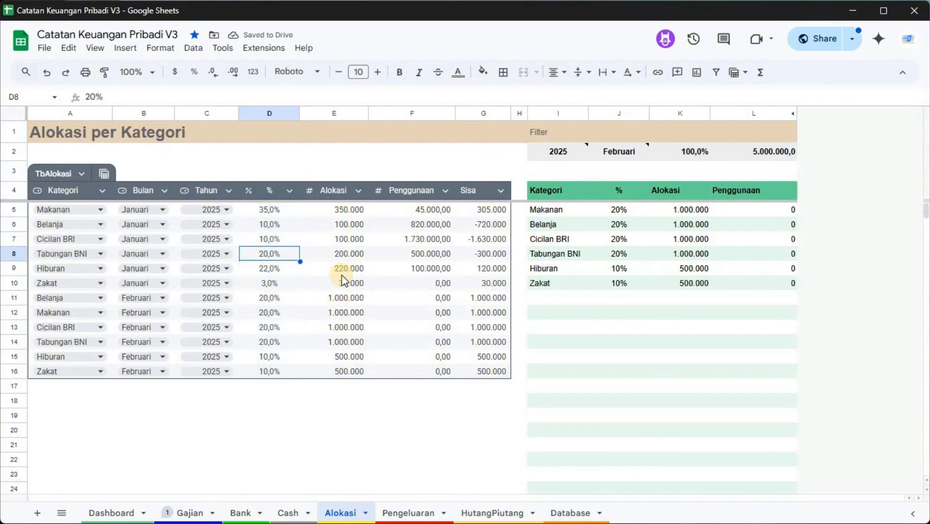
pyautogui.click(347, 298)
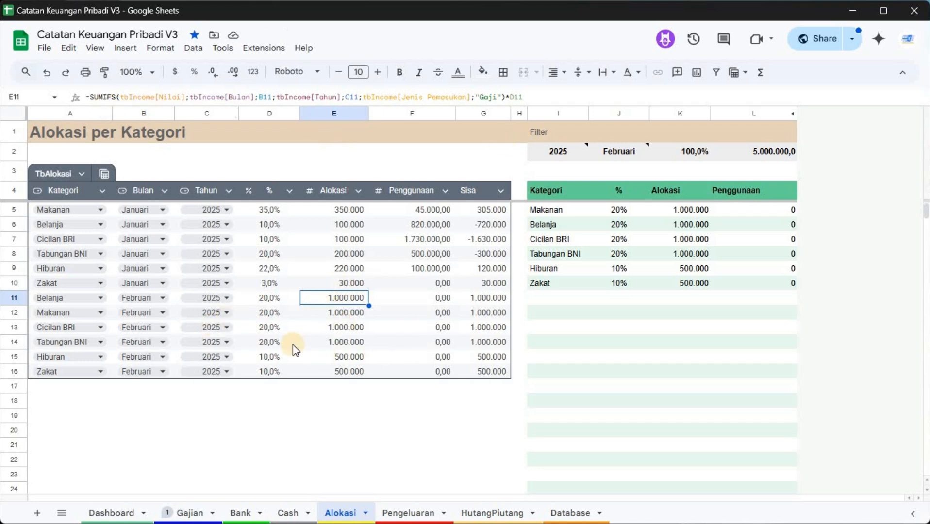
# - Extend TbAlokasi with three new rows by copying the Zakat category down into A17, A18 and A19
pyautogui.click(58, 391)
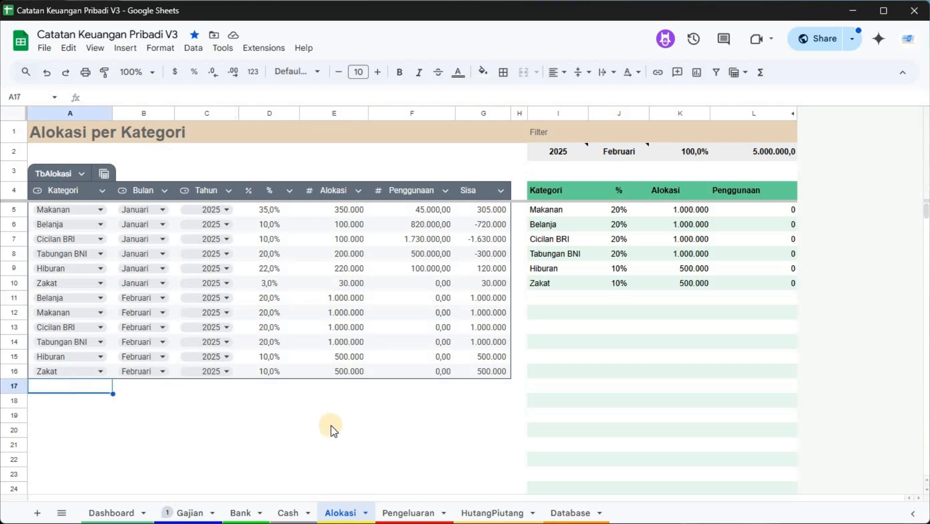
pyautogui.hotkey('ctrl', 'd')
pyautogui.click(72, 422)
pyautogui.click(85, 404)
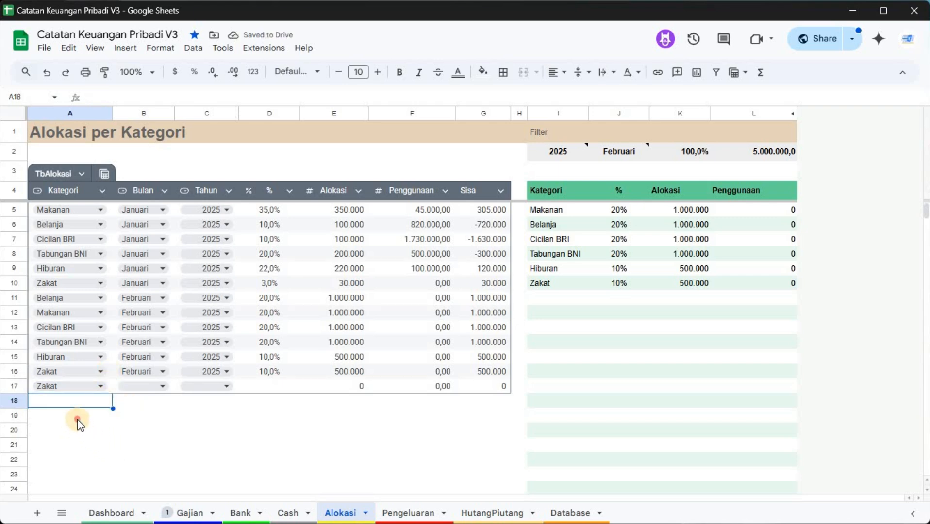
pyautogui.hotkey('ctrl', 'd')
pyautogui.click(61, 417)
pyautogui.hotkey('ctrl', 'd')
pyautogui.press('Down')
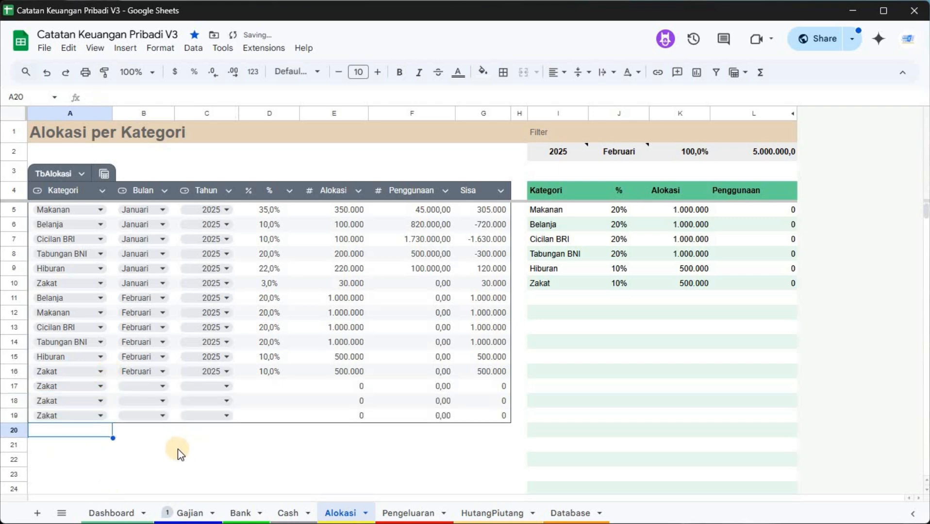
# - Extend TbAlokasi by one more row by copying the Zakat category down into A20
pyautogui.hotkey('ctrl', 'd')
pyautogui.click(207, 449)
pyautogui.scroll(-3, 204, 421)
pyautogui.scroll(3, 204, 418)
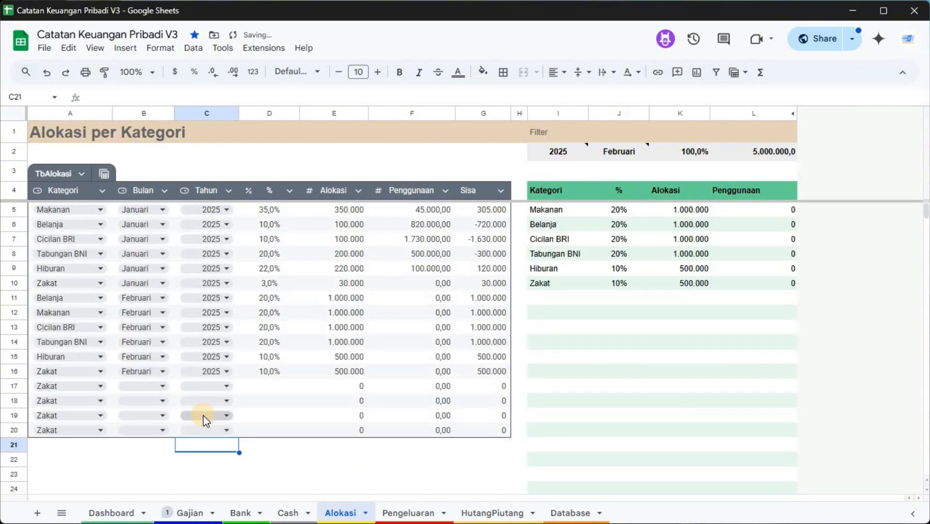
pyautogui.scroll(-3, 97, 384)
pyautogui.scroll(3, 104, 418)
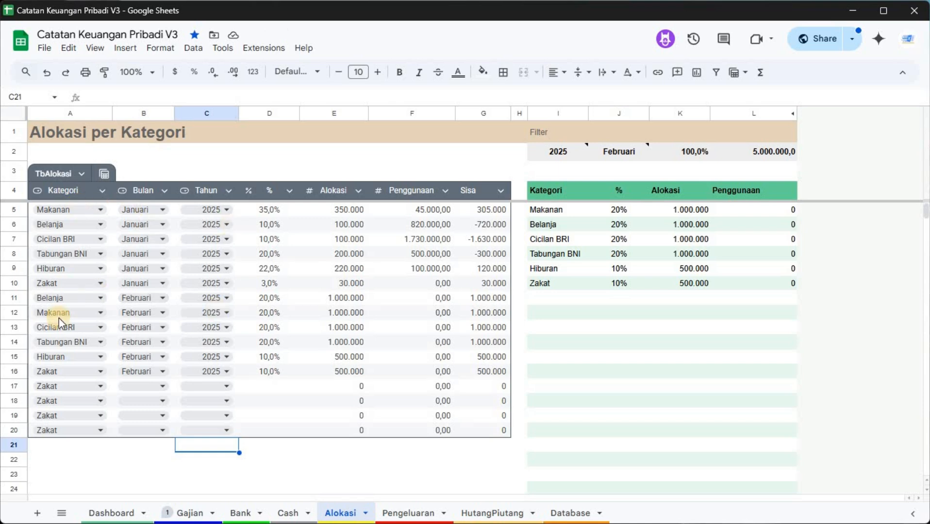
# - Filter Januari out of TbAlokasi's Bulan column and restore all months
pyautogui.click(165, 190)
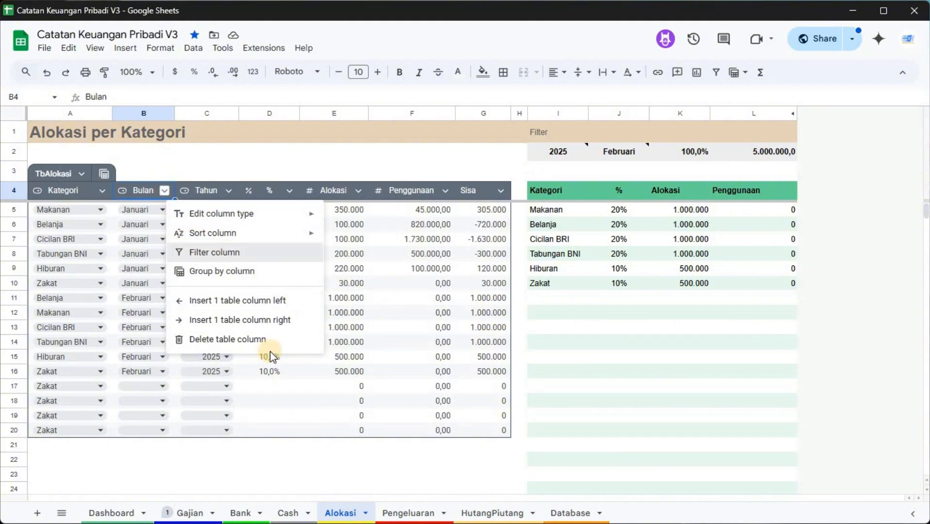
pyautogui.click(215, 252)
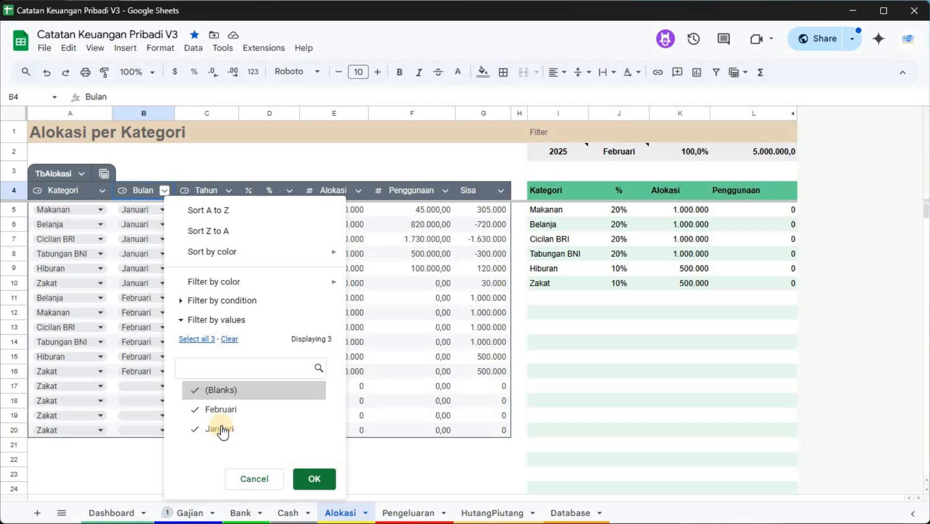
pyautogui.click(221, 429)
pyautogui.click(314, 479)
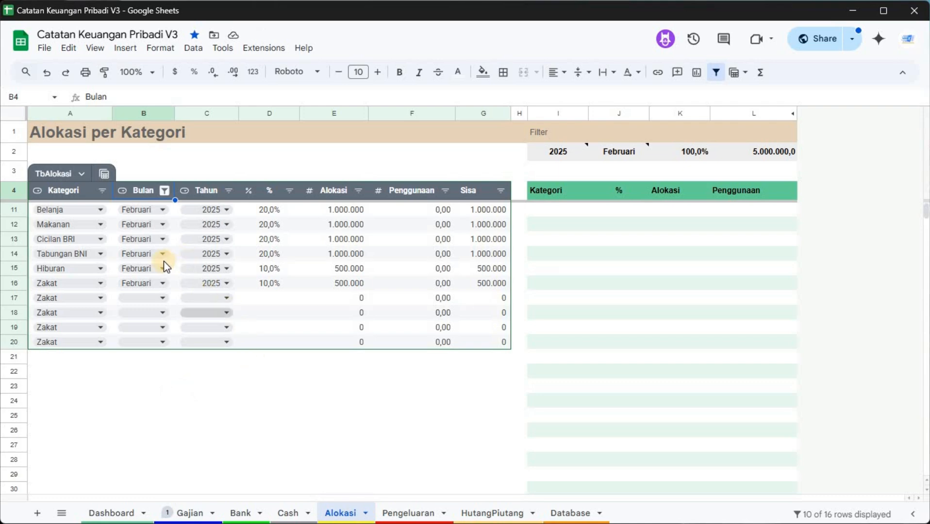
pyautogui.click(165, 189)
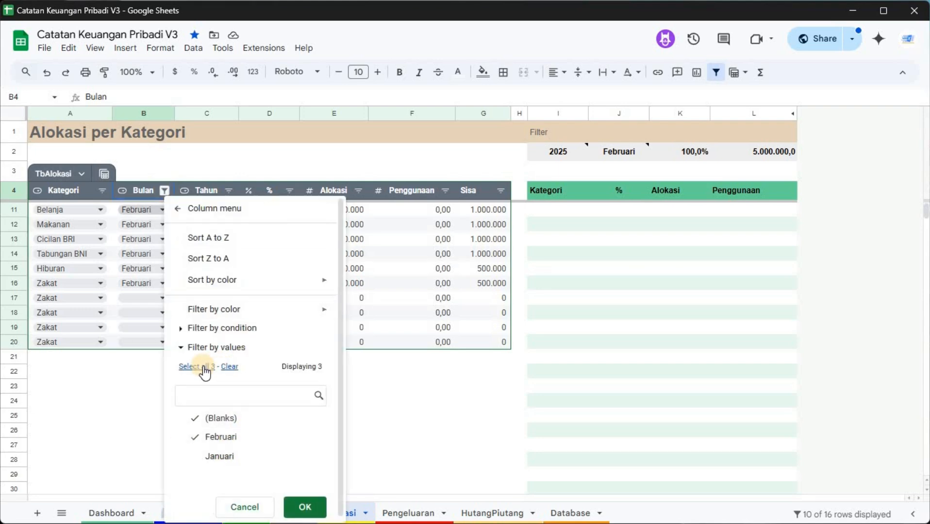
pyautogui.click(303, 508)
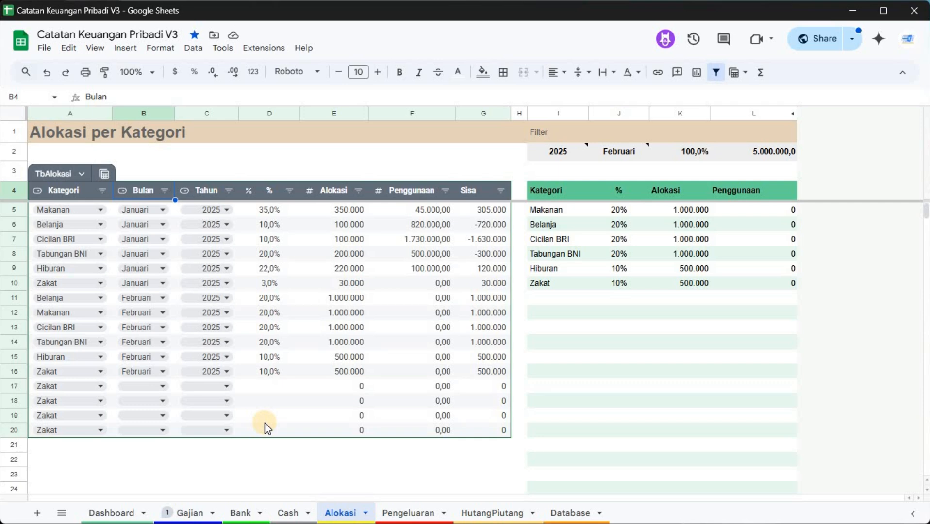
# - On the Pengeluaran sheet, move the Bulan and Tahun columns between Nilai and BulanTahun, accepting the protection warning
pyautogui.click(406, 515)
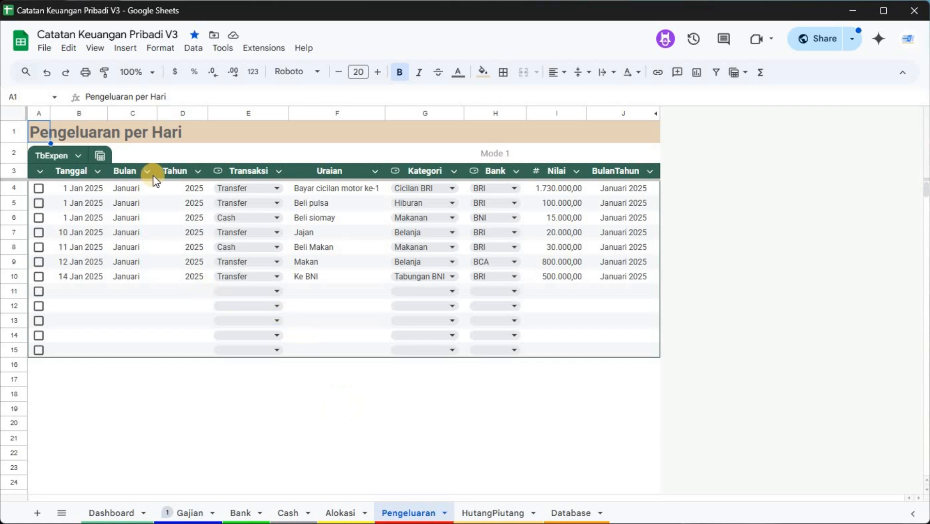
pyautogui.click(129, 113)
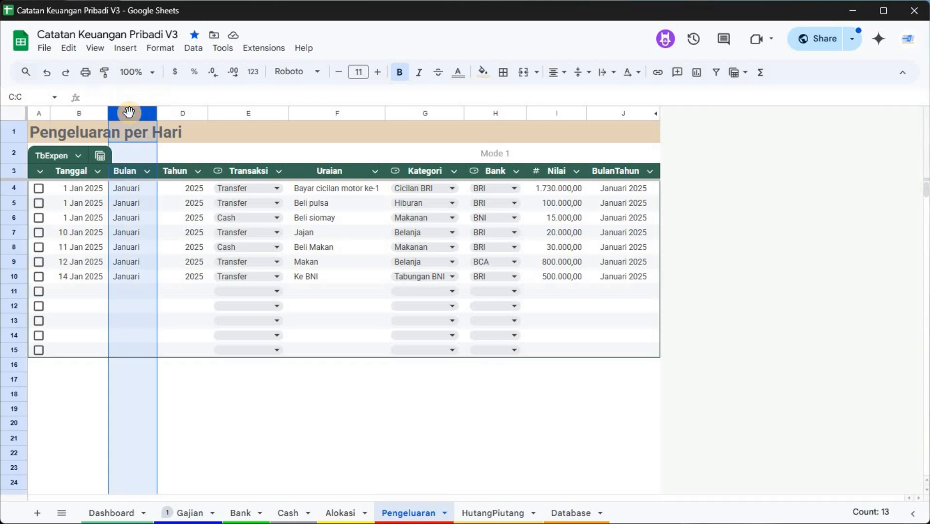
pyautogui.keyDown('shift'); pyautogui.click(176, 113); pyautogui.keyUp('shift')
pyautogui.moveTo(175, 113); pyautogui.dragTo(558, 135)
pyautogui.click(593, 334)
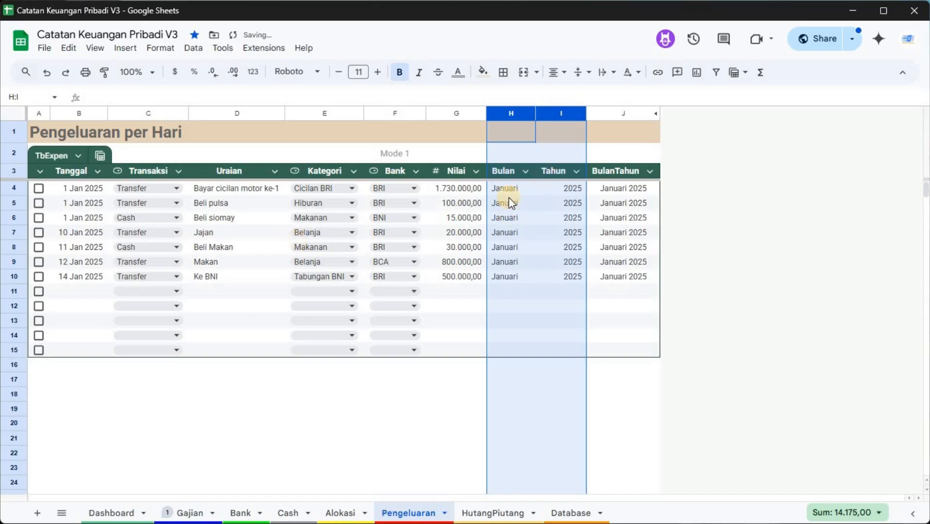
# - Center-align the Bulan and Tahun columns, H and I, accepting the protection warning
pyautogui.click(509, 218)
pyautogui.keyDown('shift'); pyautogui.click(581, 114); pyautogui.keyUp('shift')
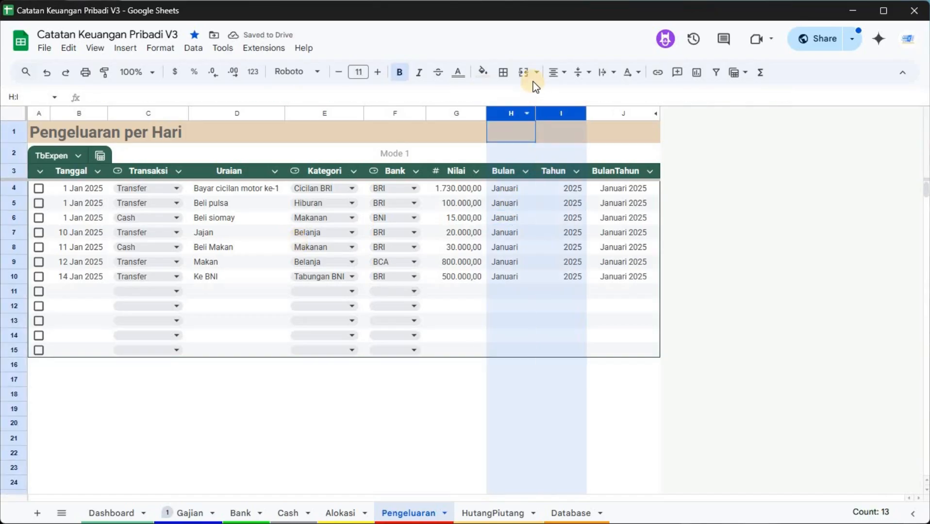
pyautogui.click(557, 72)
pyautogui.click(576, 96)
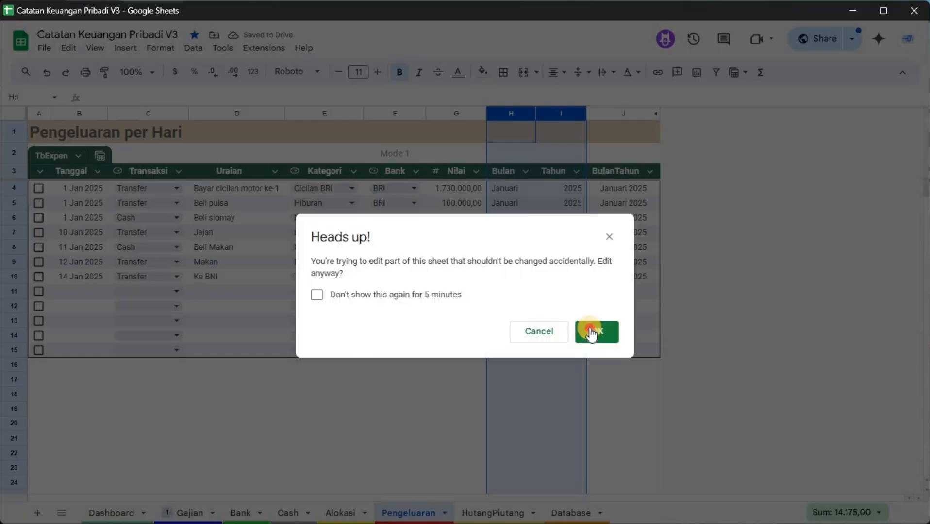
pyautogui.click(591, 330)
pyautogui.click(559, 218)
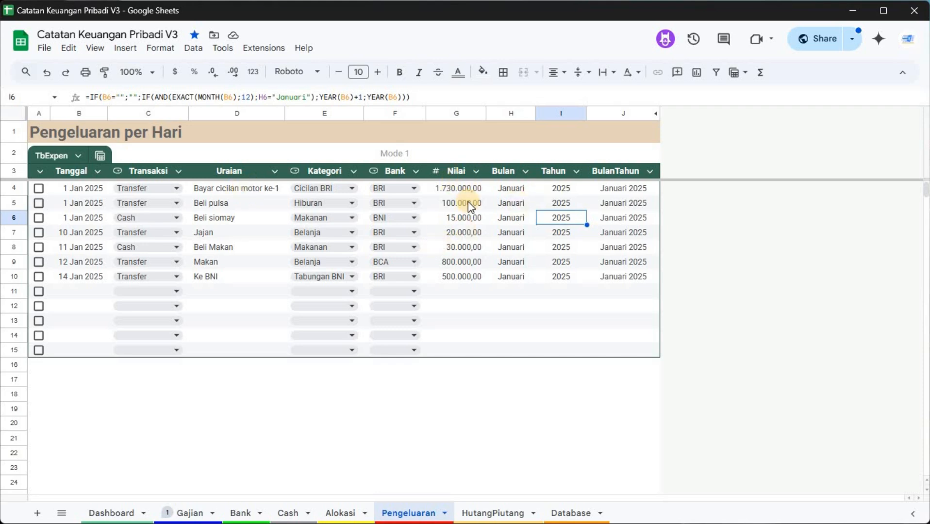
# - Tick the checkbox in A4 and extend the =$A4=TRUE conditional format rule to the range A4:J1015
pyautogui.click(39, 190)
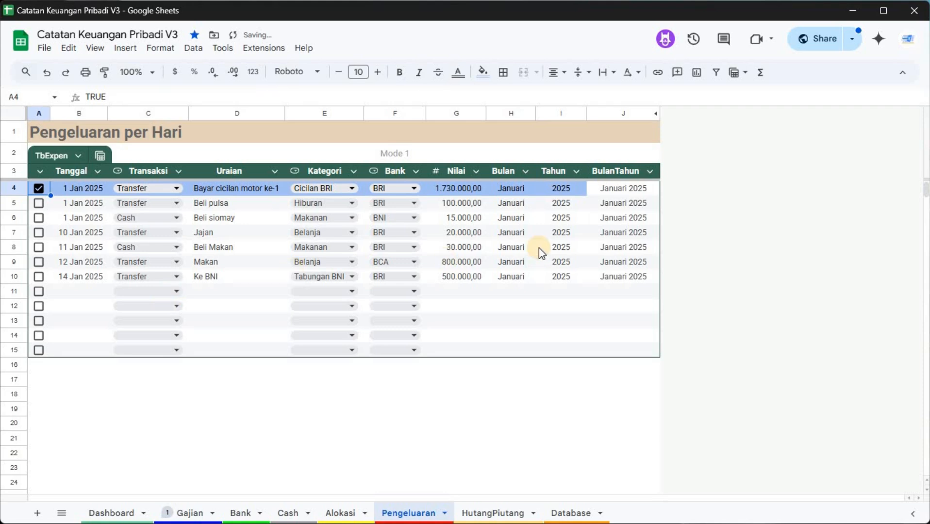
pyautogui.click(264, 189)
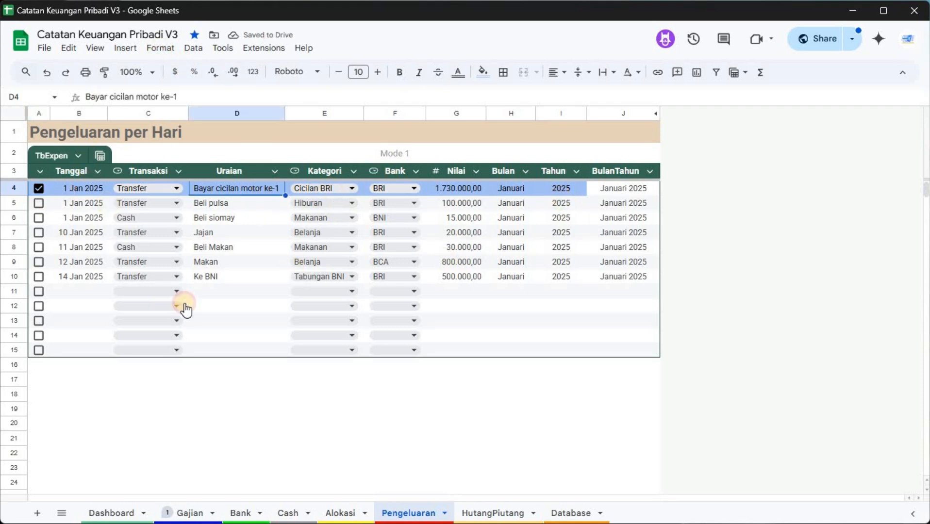
pyautogui.click(160, 47)
pyautogui.click(214, 293)
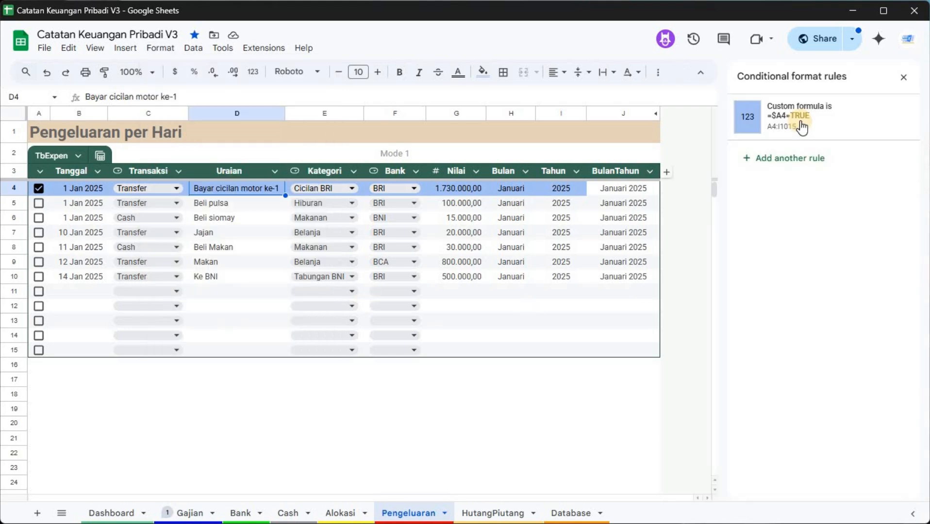
pyautogui.click(801, 127)
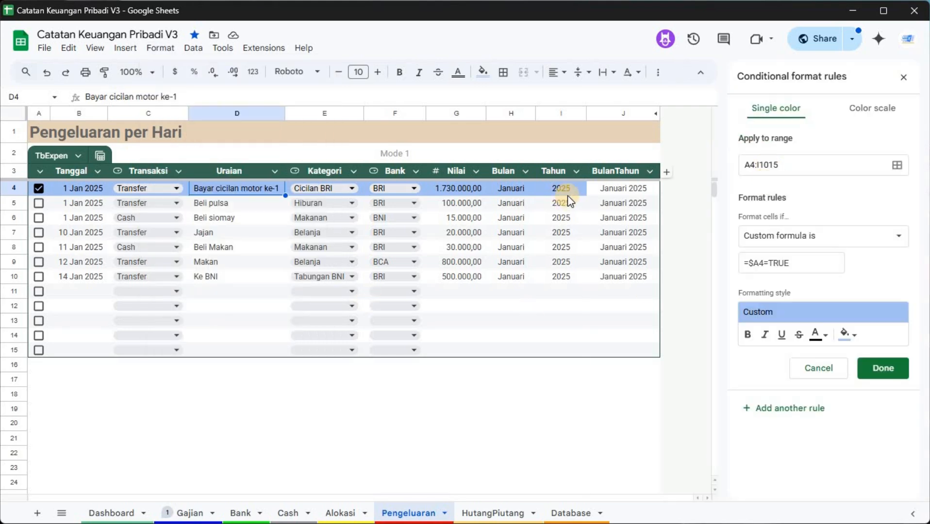
pyautogui.click(801, 166)
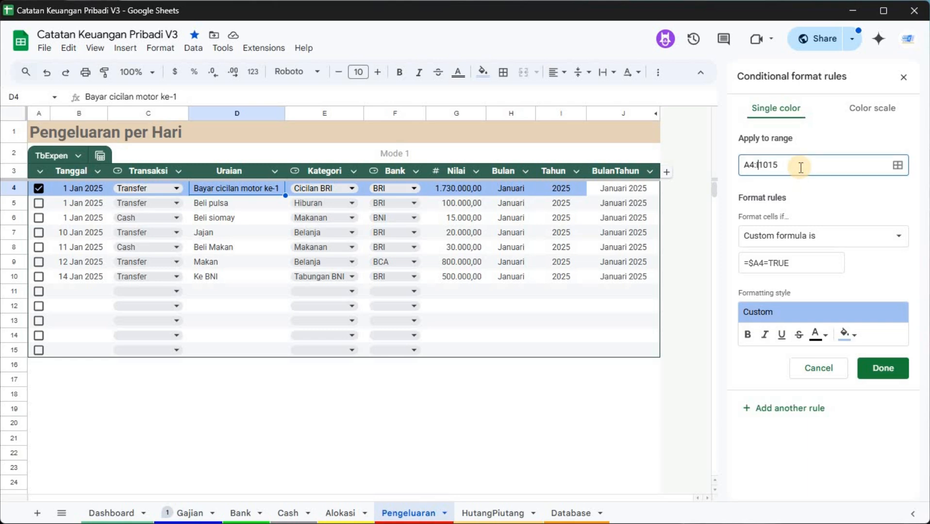
pyautogui.press('Delete')
pyautogui.write('J')
pyautogui.click(885, 378)
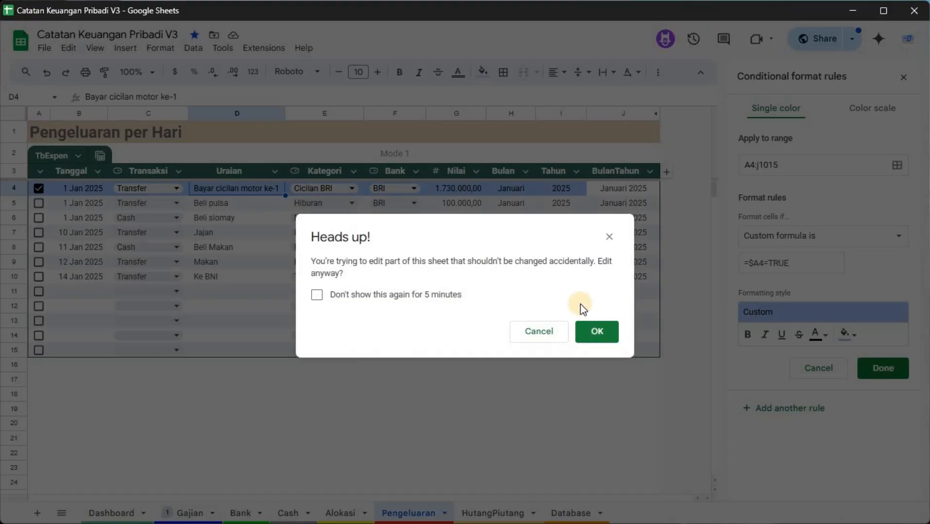
pyautogui.click(600, 326)
pyautogui.click(601, 318)
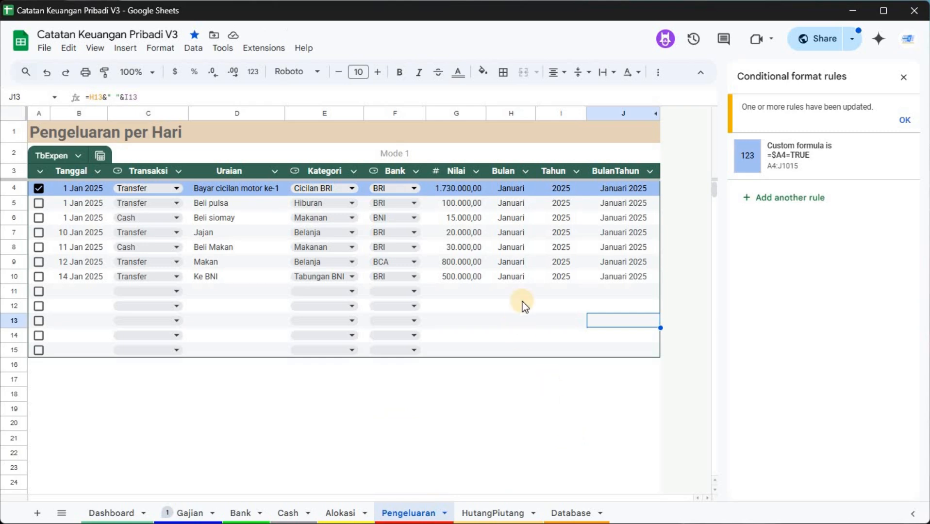
# - Review TbExpen's table range in its range adjustment dialog and dismiss the dialog
pyautogui.click(78, 158)
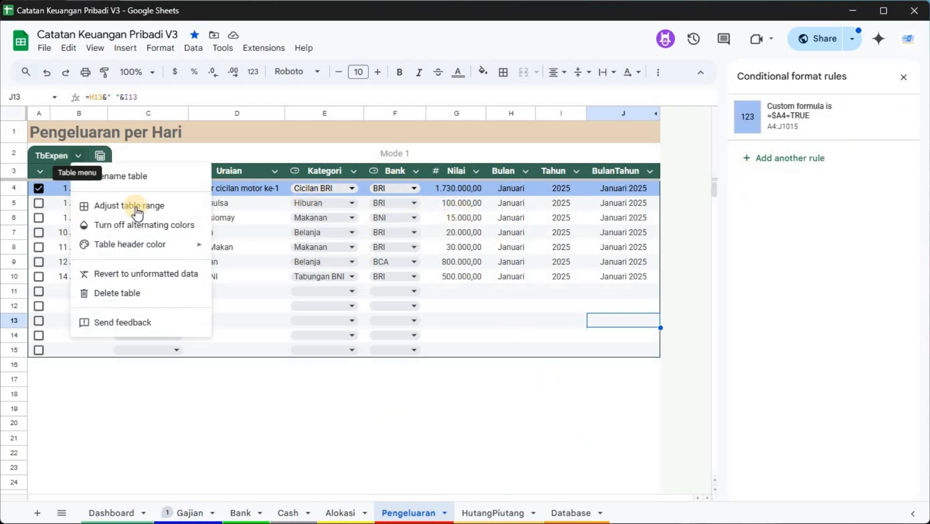
pyautogui.click(129, 206)
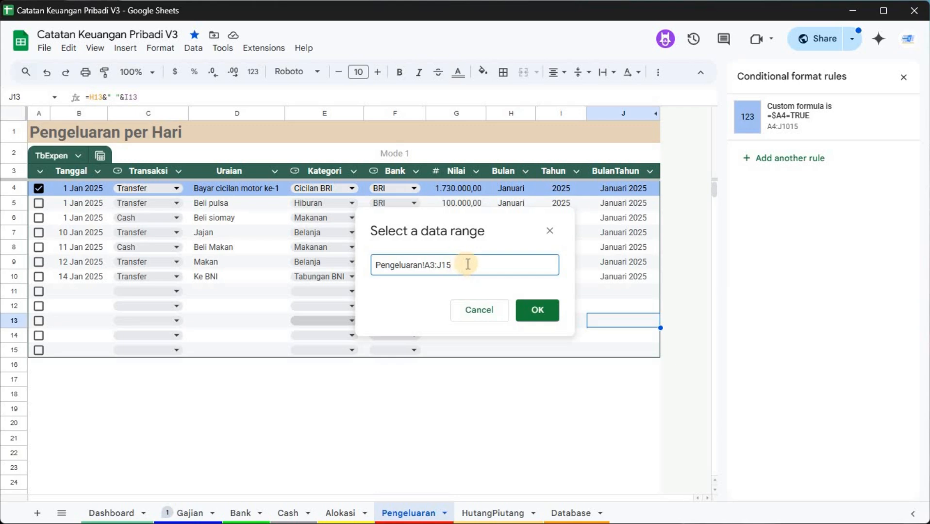
pyautogui.click(444, 268)
pyautogui.hotkey('shift', 'Left')
pyautogui.hotkey('shift', 'Left')
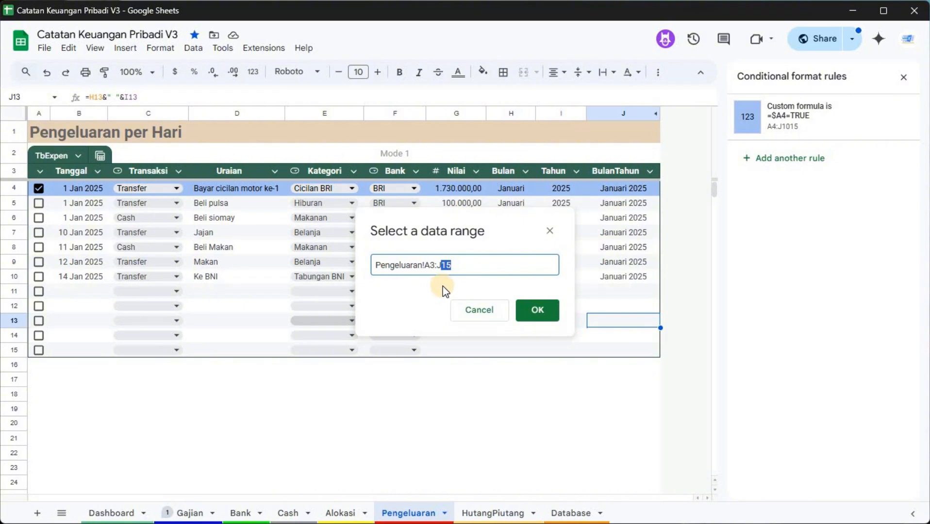
pyautogui.click(551, 236)
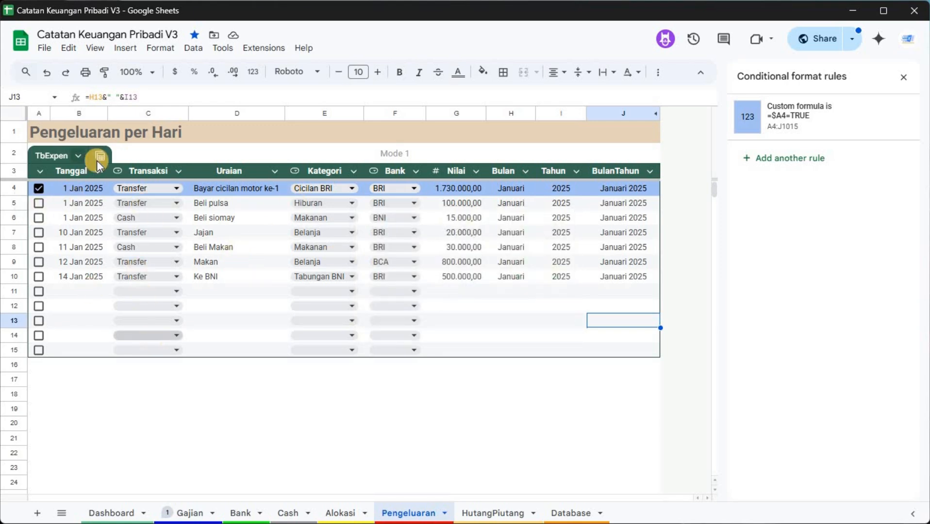
# - Check the lists on the Database sheet and the dropdown validation rule of TbExpen's Transaksi column
pyautogui.click(90, 213)
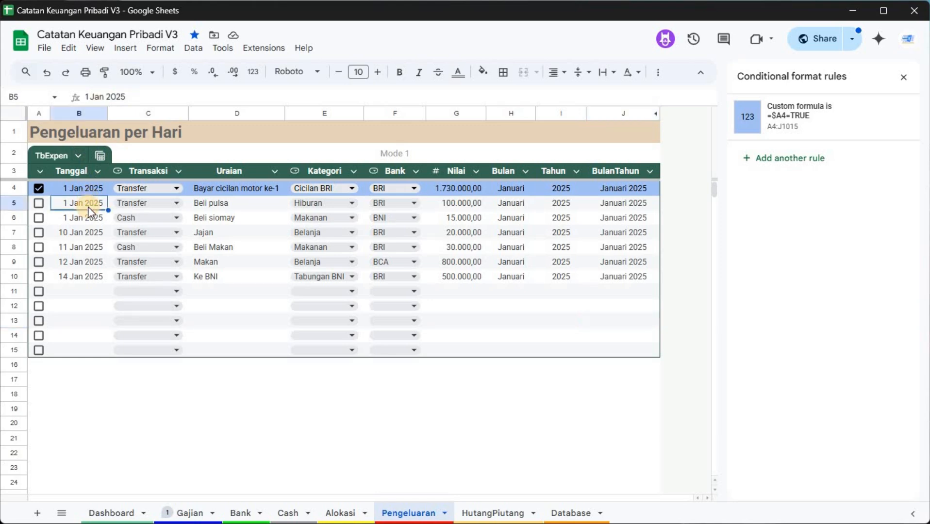
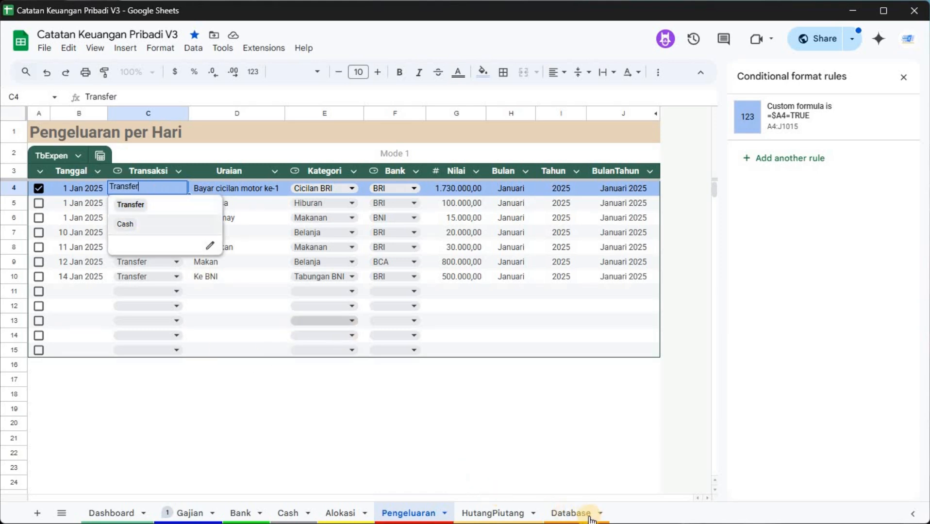
pyautogui.click(573, 513)
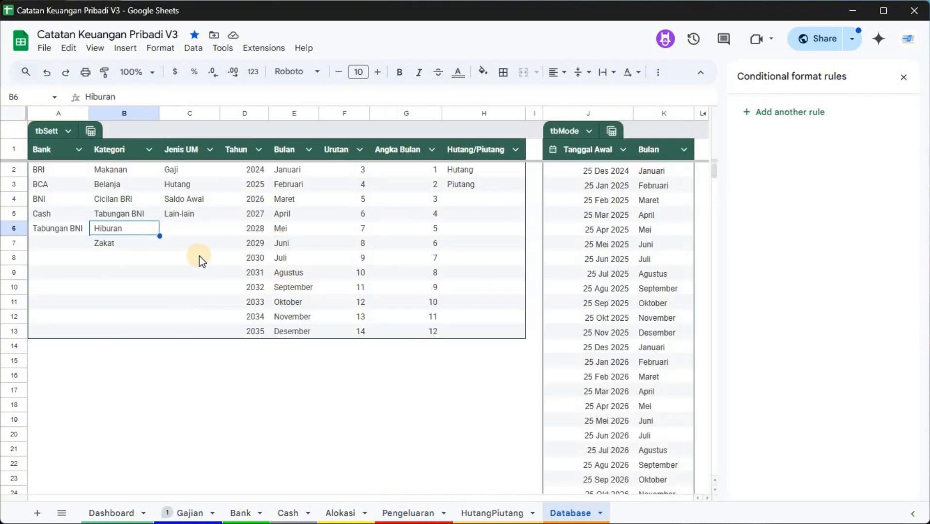
pyautogui.click(407, 513)
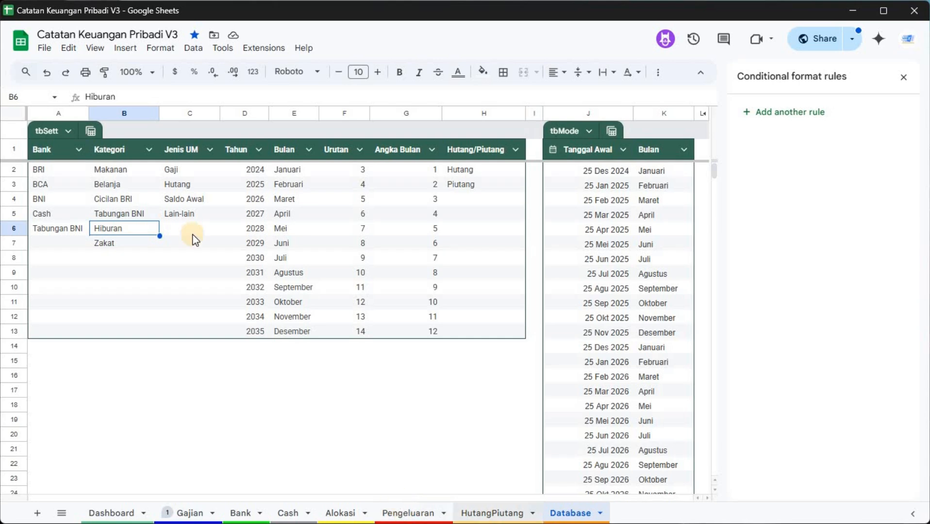
pyautogui.click(178, 189)
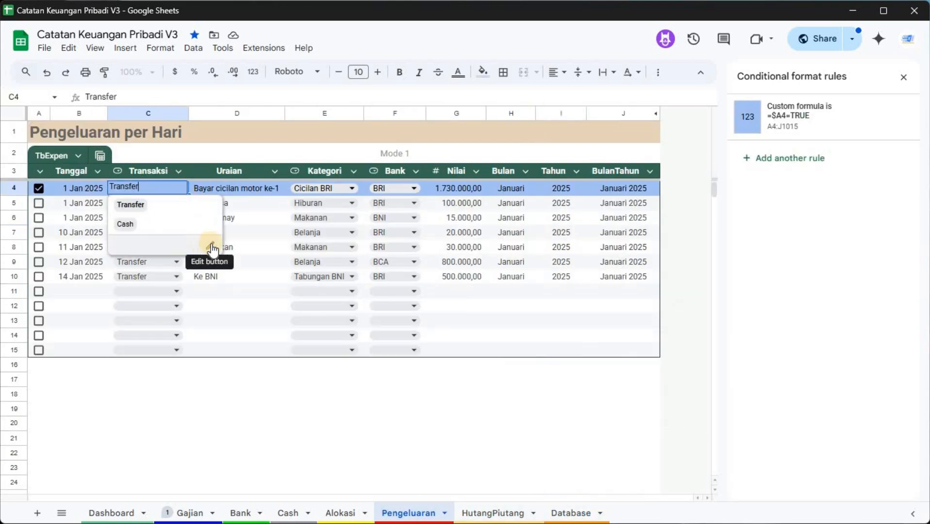
pyautogui.click(212, 249)
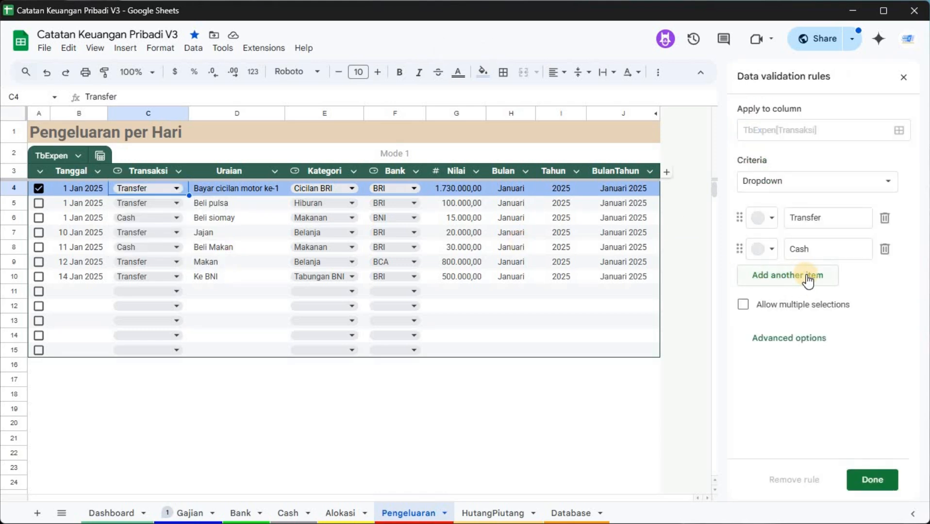
pyautogui.click(872, 479)
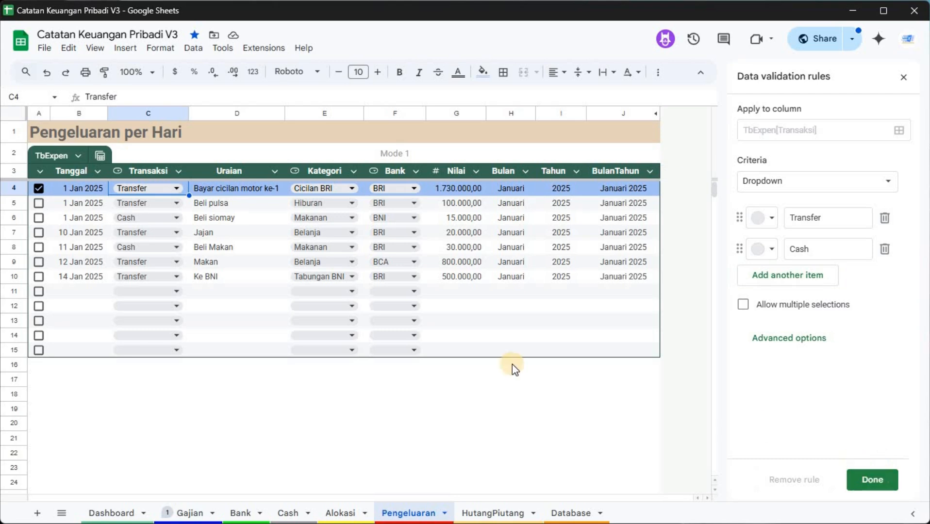
# - Inspect the Uraian entries in TbExpen and the Kategori options available for the entry in row 4
pyautogui.click(230, 188)
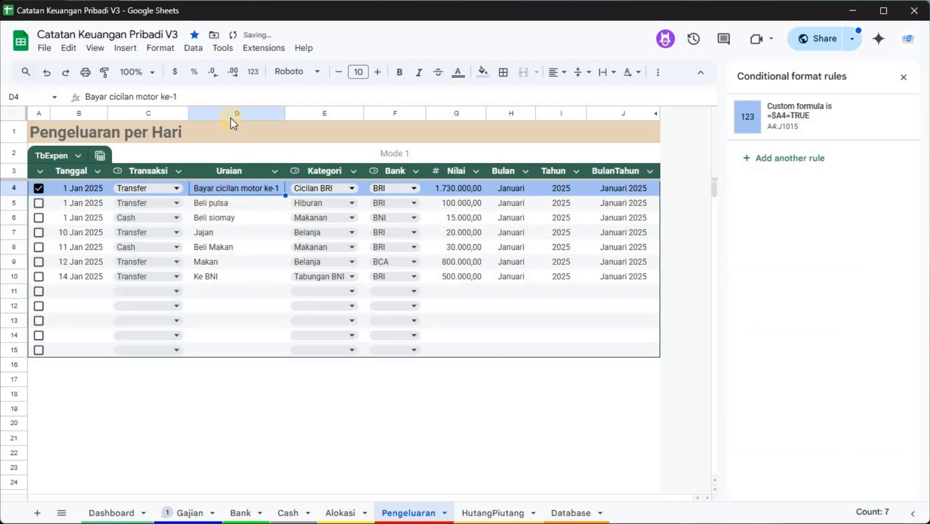
pyautogui.click(230, 111)
pyautogui.click(228, 221)
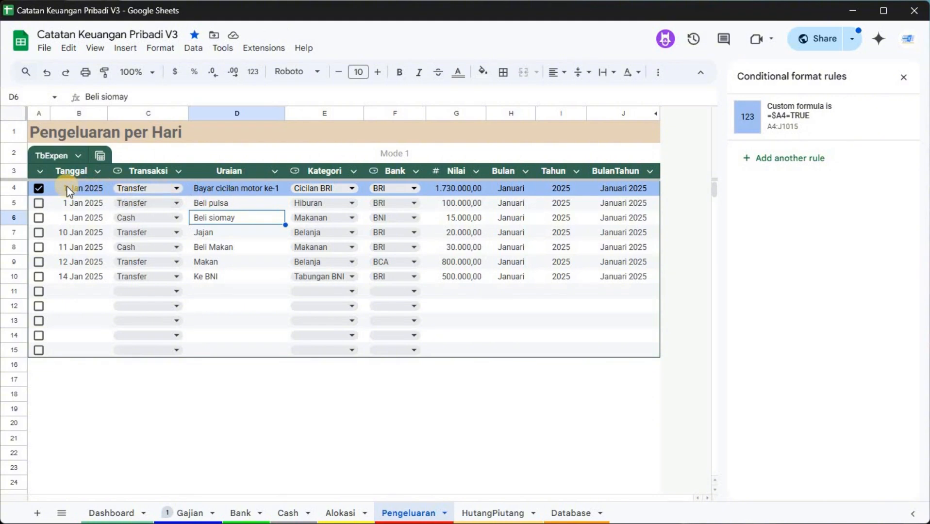
pyautogui.click(263, 190)
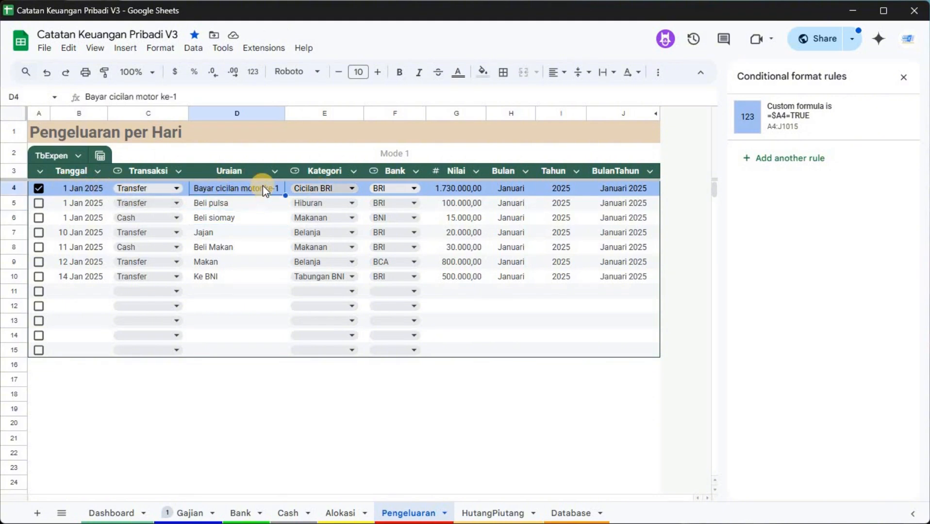
pyautogui.click(352, 189)
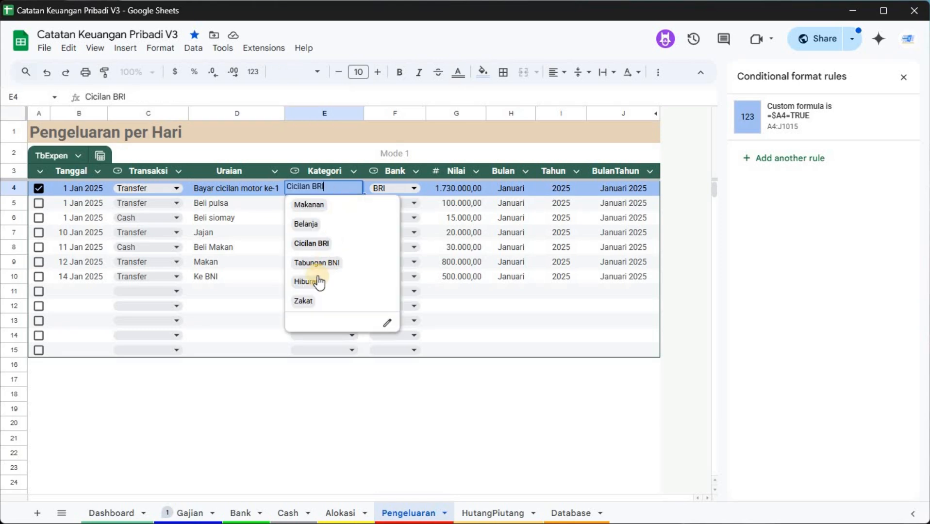
# - Change the Uraian of the 1.730.000,00 expense in row 4 of TbExpen to "Bayar cicilan ke-1"
pyautogui.click(237, 324)
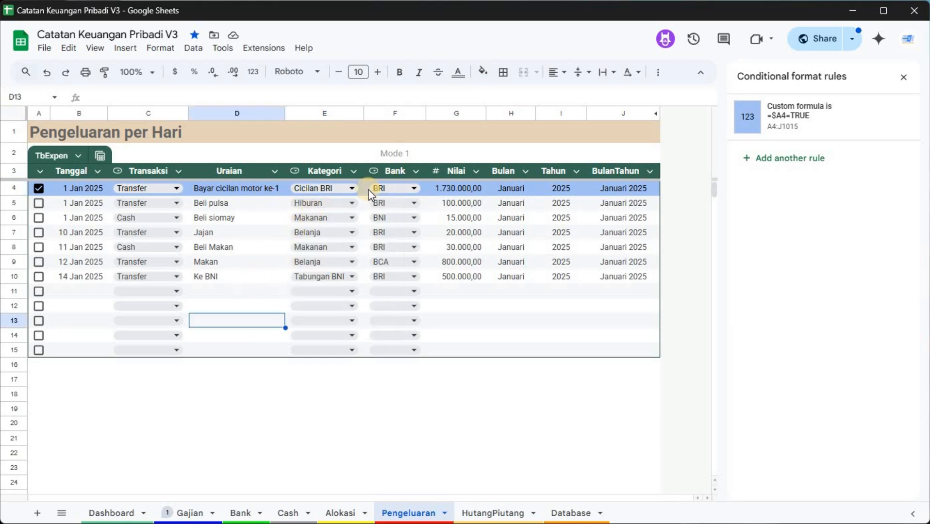
pyautogui.click(223, 191)
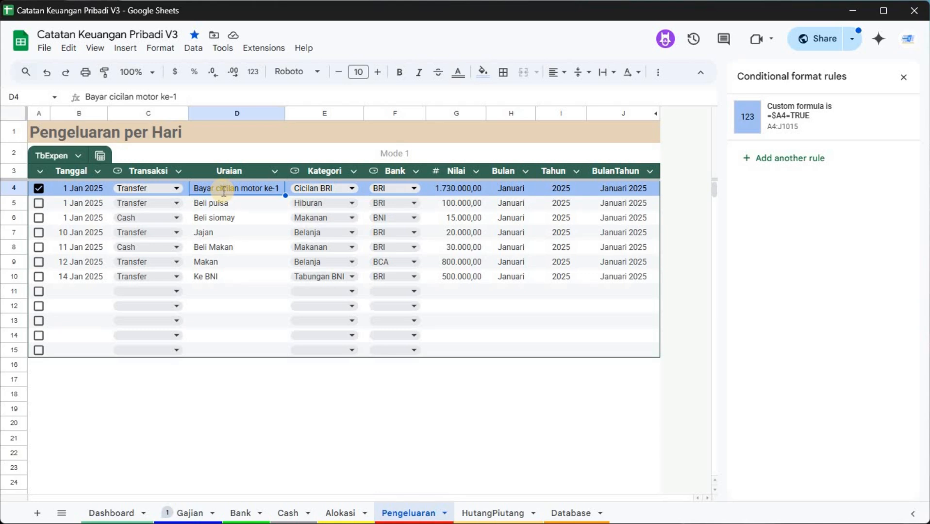
pyautogui.doubleClick(223, 192)
pyautogui.hotkey('ctrl', 'Left')
pyautogui.hotkey('ctrl', 'Left')
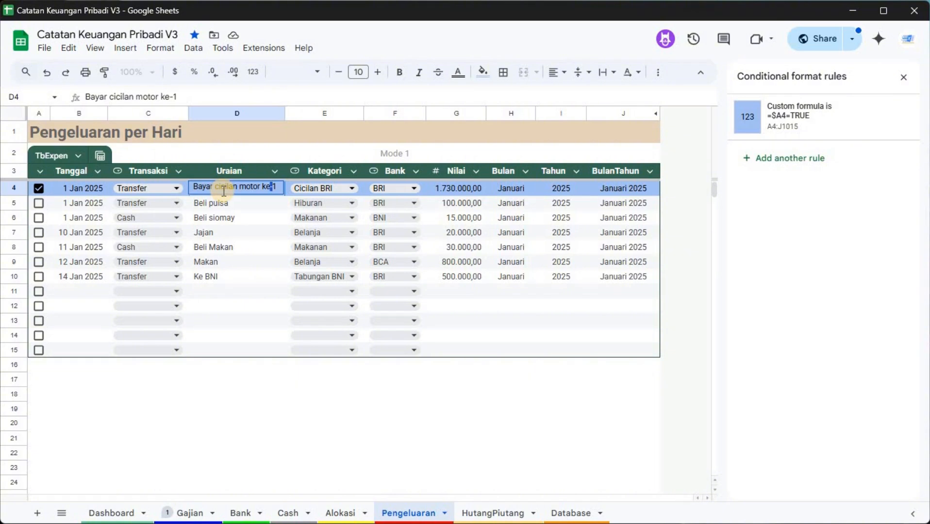
pyautogui.hotkey('ctrl', 'shift', 'Left')
pyautogui.press('BackSpace')
pyautogui.press('Return')
pyautogui.press('Up')
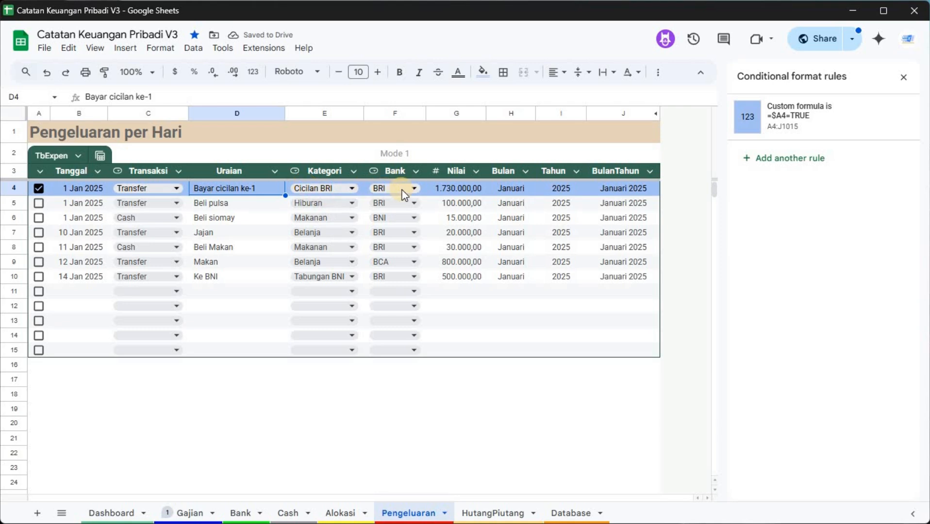
# - Inspect the row 4 and Beli siomay expenses, and examine the January 2025 Penggunaan Cash and Saldo Cash formulas on the Cash sheet
pyautogui.click(440, 188)
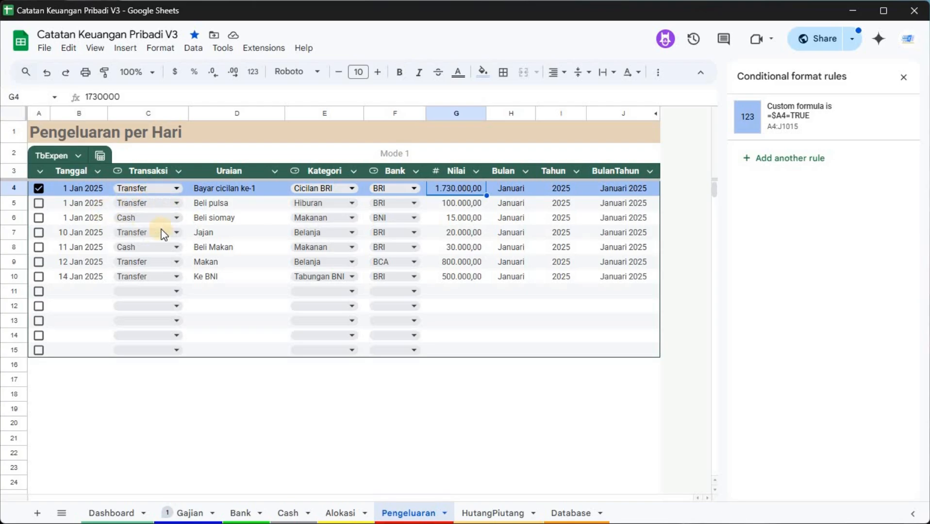
pyautogui.click(209, 218)
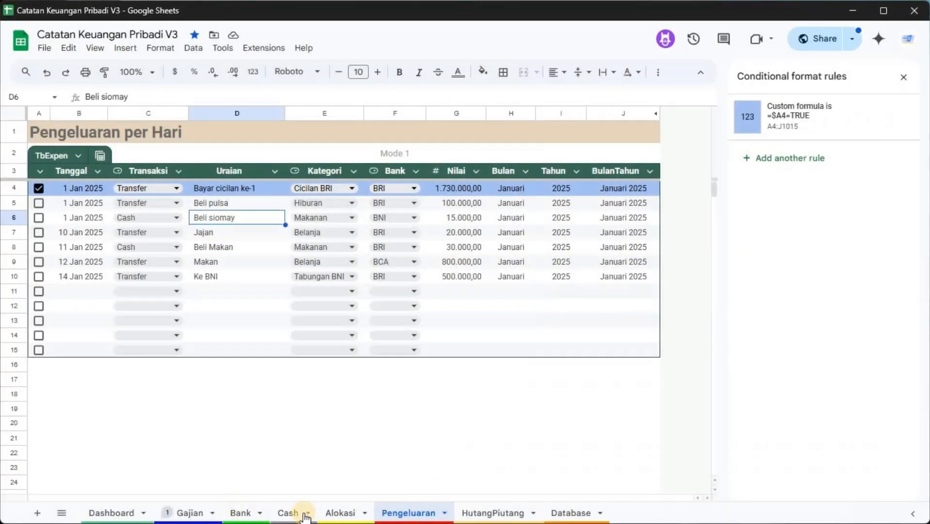
pyautogui.click(301, 514)
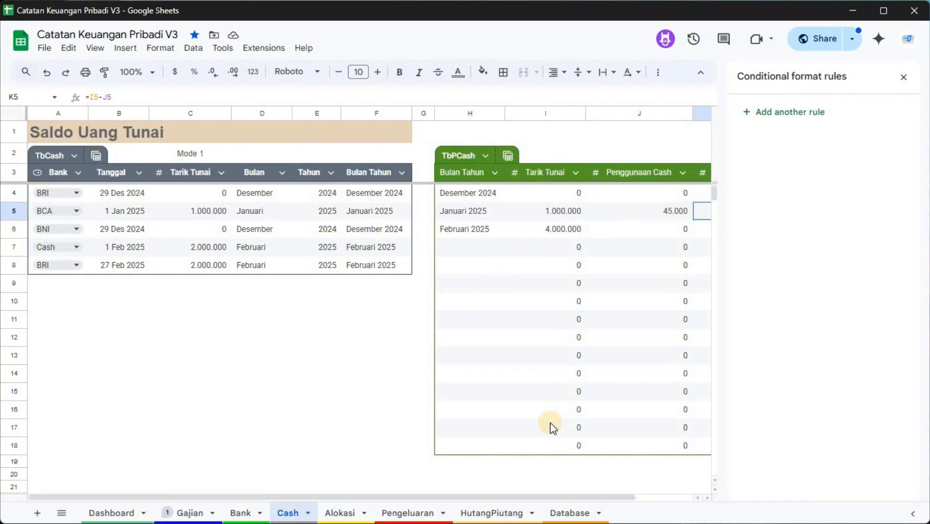
pyautogui.hscroll(2, 493, 221)
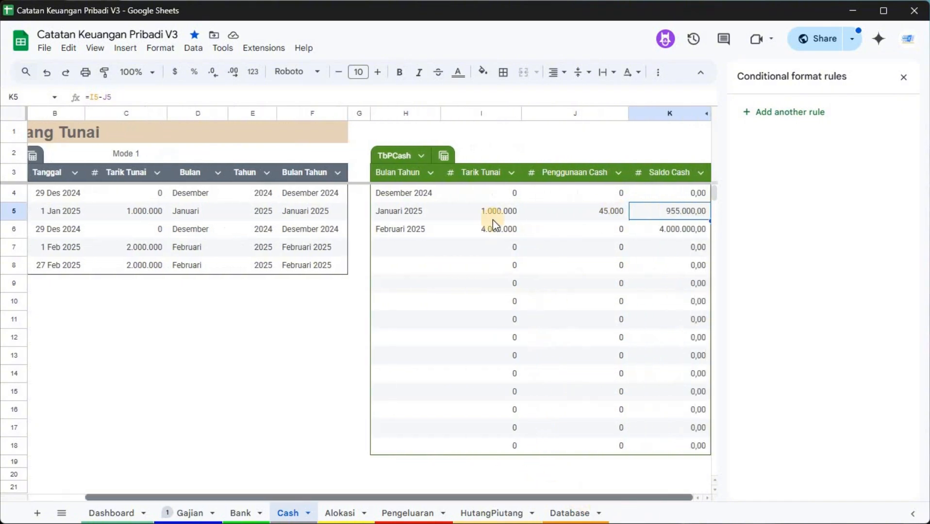
pyautogui.press('Left')
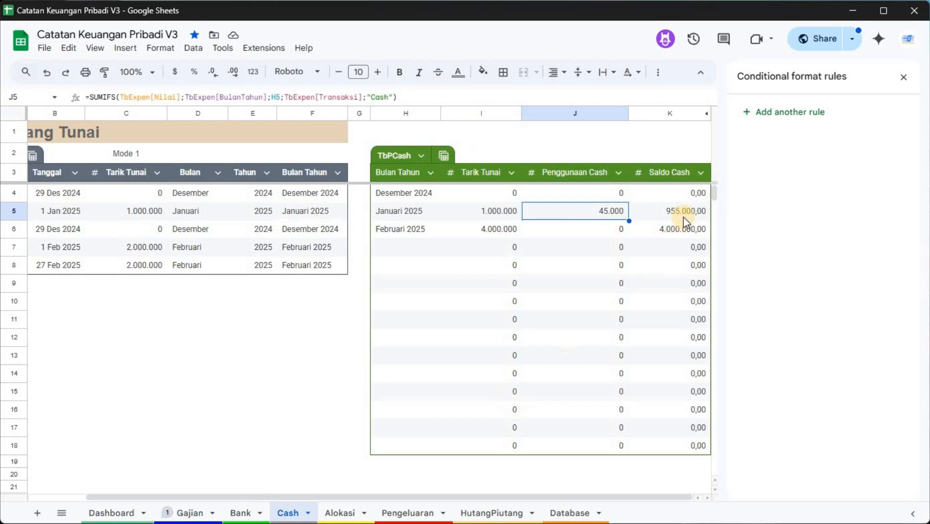
pyautogui.press('Right')
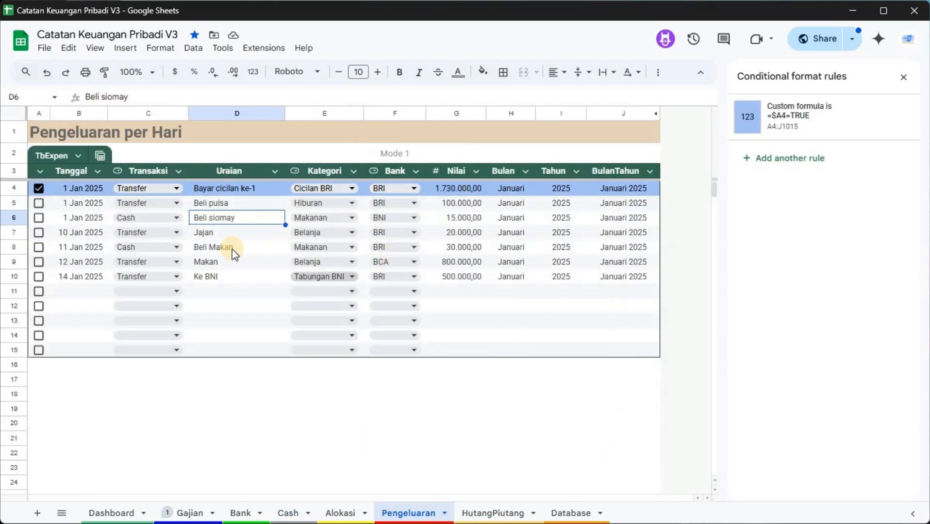
# - Check the Transaksi options of the Beli siomay expense on Pengeluaran, and look at the Ke BNI entry
pyautogui.click(177, 217)
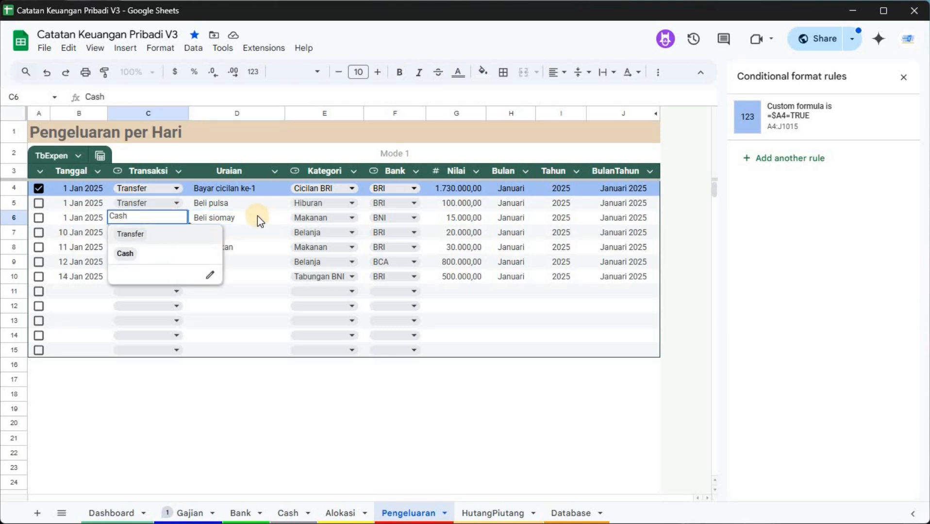
pyautogui.press('Escape')
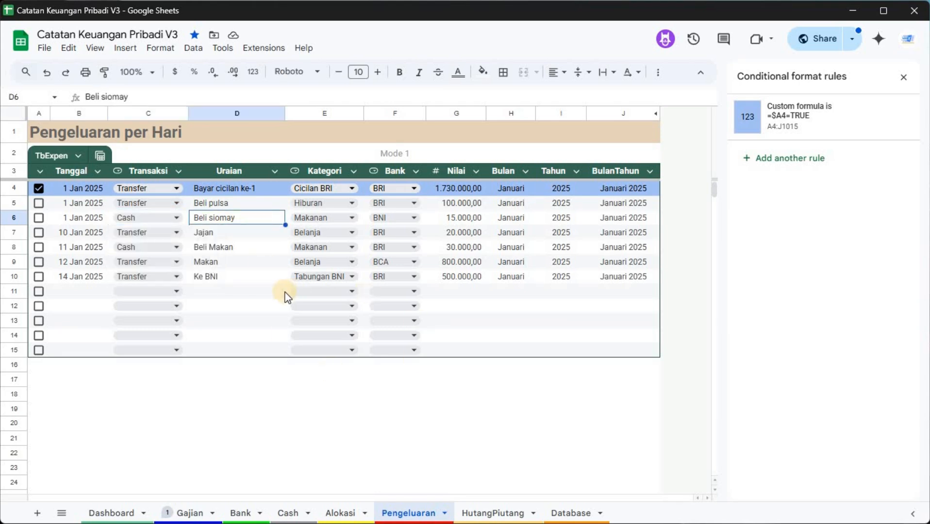
pyautogui.click(249, 278)
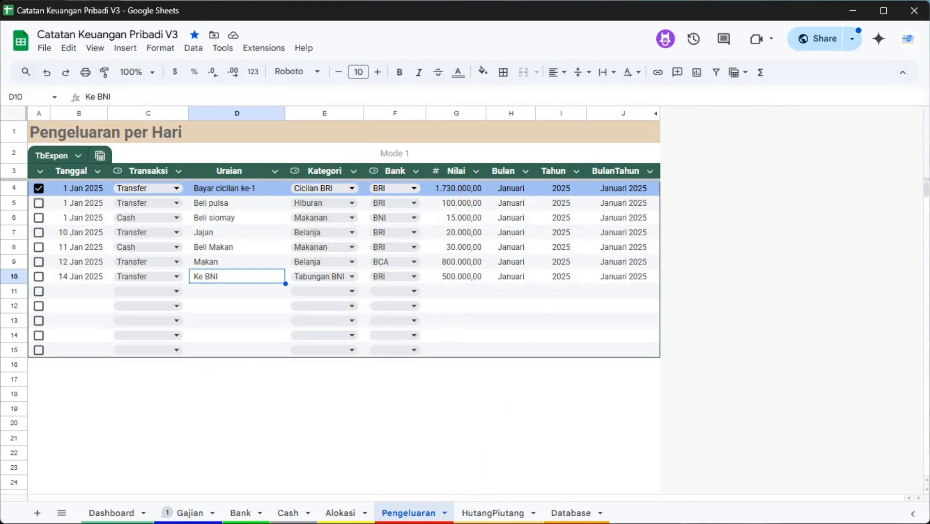
# - Compare the Cicilan BRI debt in TbHupi on HutangPiutang with its matching Keterangan entry on the Gajian sheet
pyautogui.click(485, 515)
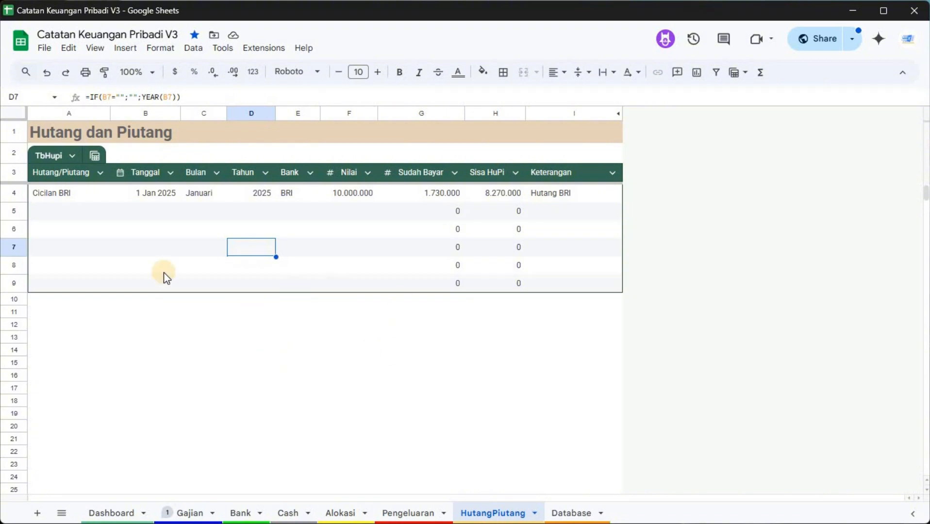
pyautogui.click(73, 205)
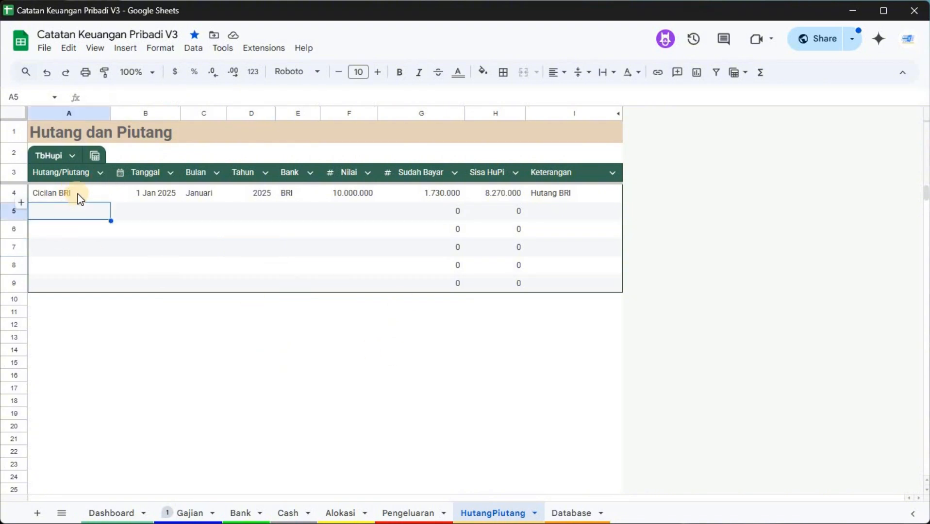
pyautogui.click(63, 198)
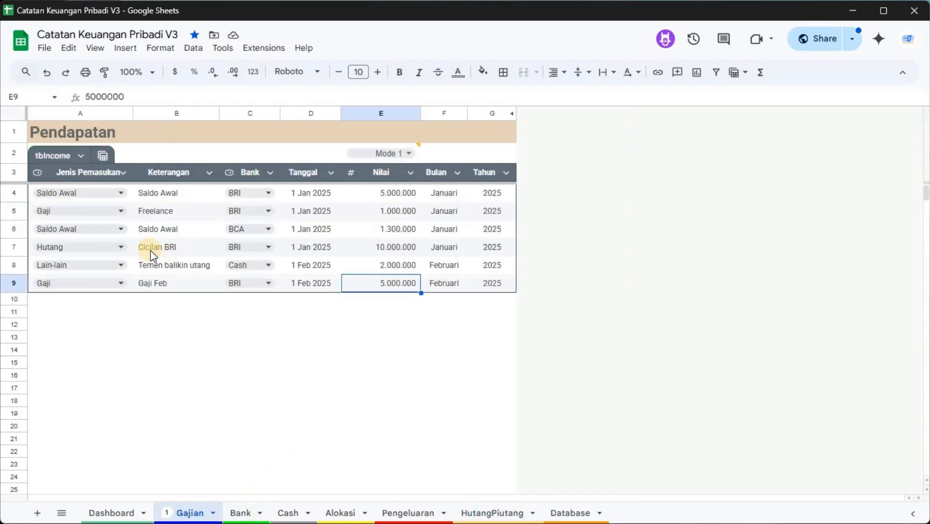
pyautogui.click(151, 251)
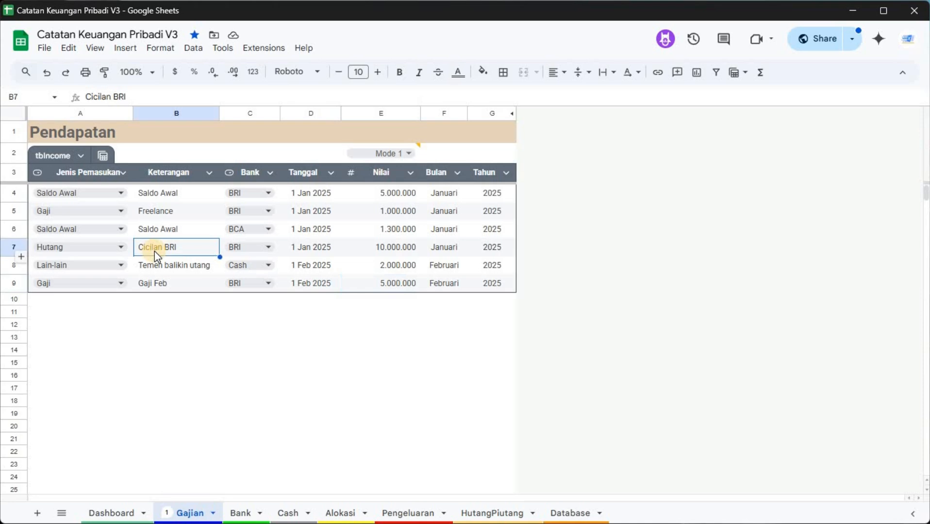
pyautogui.click(502, 516)
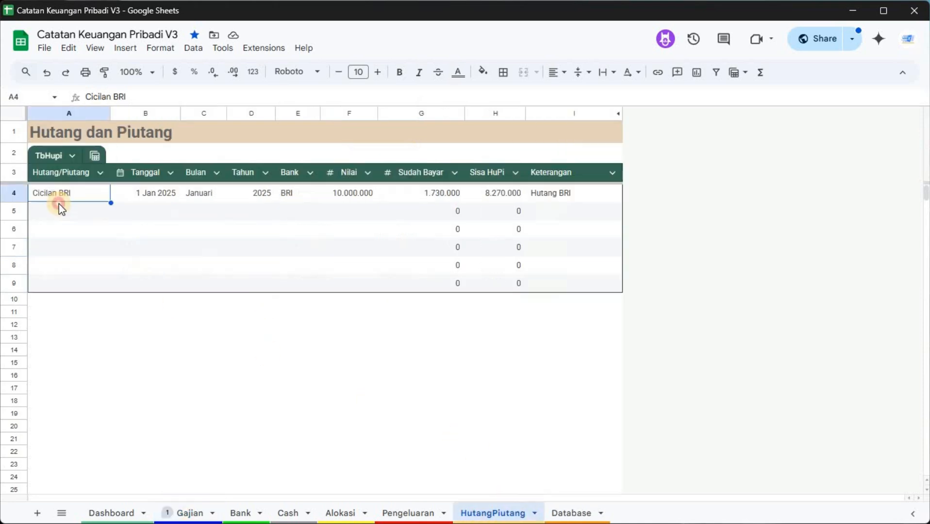
# - Start a second TbHupi entry in row 5 with Hutang as Hutang/Piutang and 2/2 as Tanggal
pyautogui.press('Return')
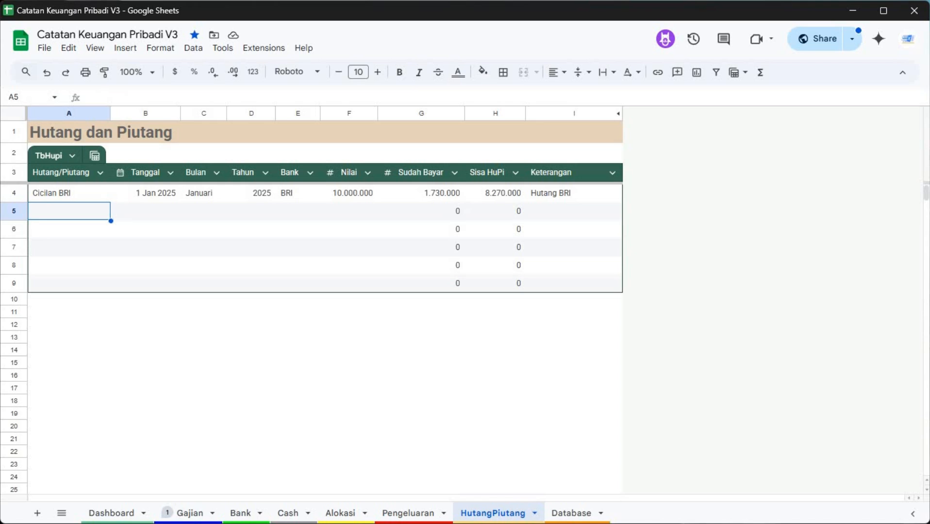
pyautogui.write('Hutan')
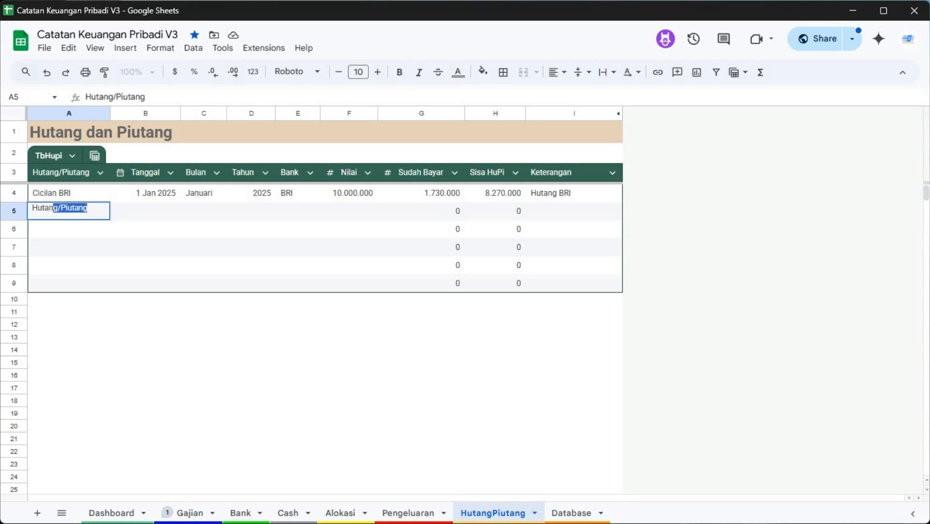
pyautogui.write('g')
pyautogui.press('BackSpace')
pyautogui.press('Return')
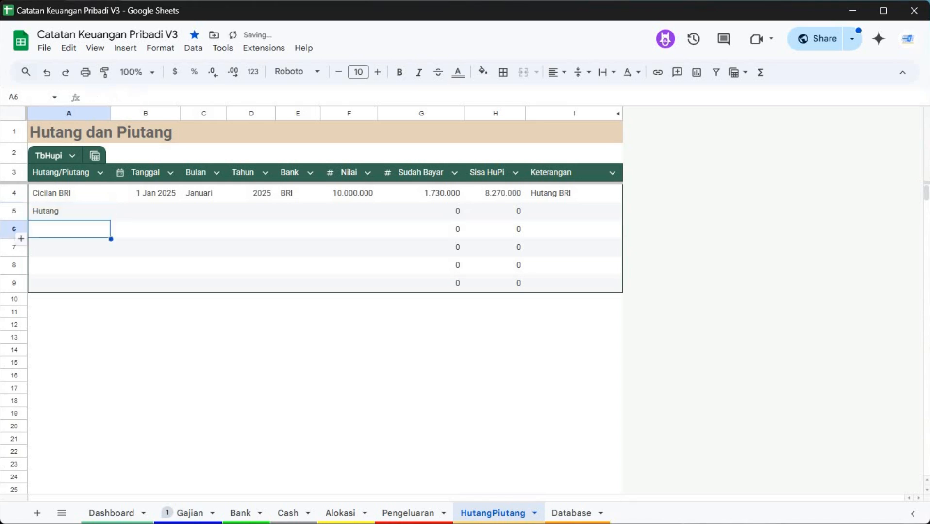
pyautogui.press('Up')
pyautogui.press('Right')
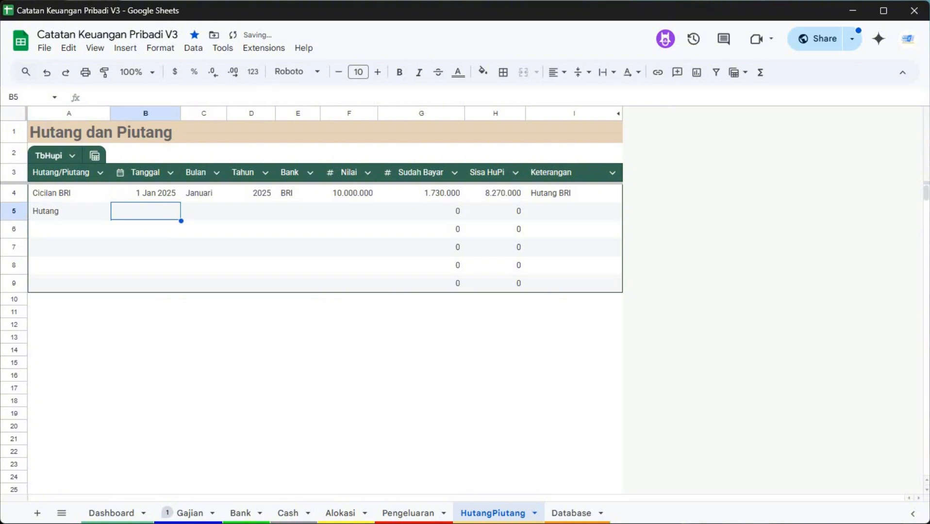
pyautogui.write('2/2')
pyautogui.press('Tab')
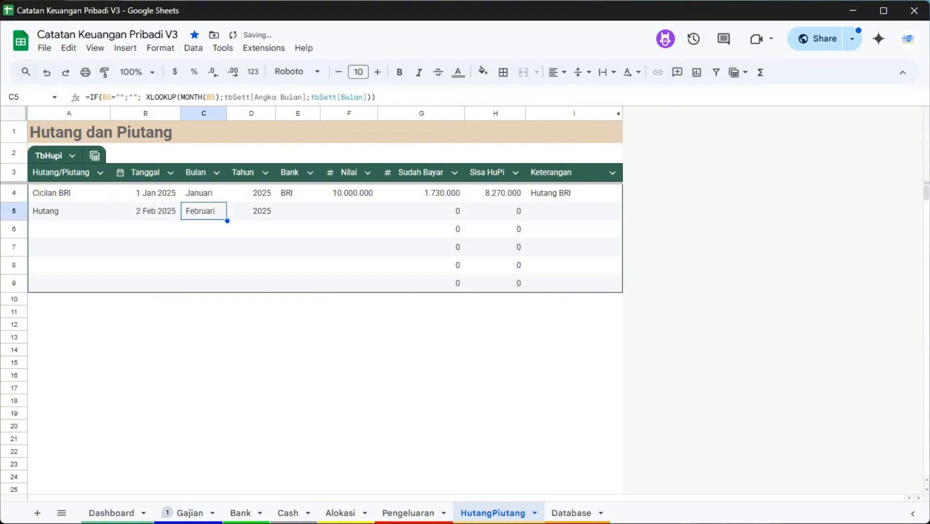
# - Move the Bulan and Tahun columns of TbHupi behind the Keterangan column
pyautogui.click(201, 112)
pyautogui.keyDown('shift'); pyautogui.click(247, 115); pyautogui.keyUp('shift')
pyautogui.moveTo(246, 114); pyautogui.dragTo(571, 127)
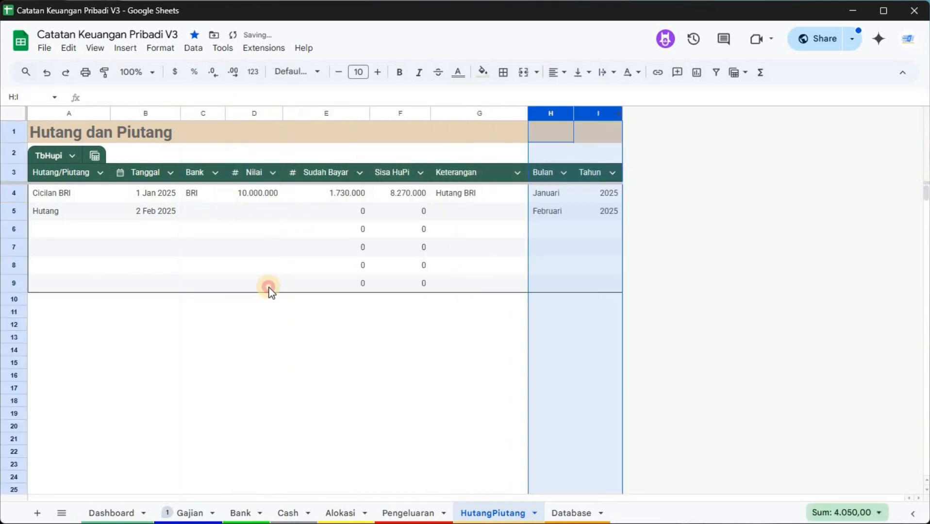
# - Replace the Bank formula in C5 with =IFERROR(IF(A5="";"";FILTER(tbIncome[Bank];tbIncome[Keterangan]=$A5;tbIncome[Tahun]=$I5;tbIncome[Bulan]=$H5));0) and compare it with C4
pyautogui.click(203, 211)
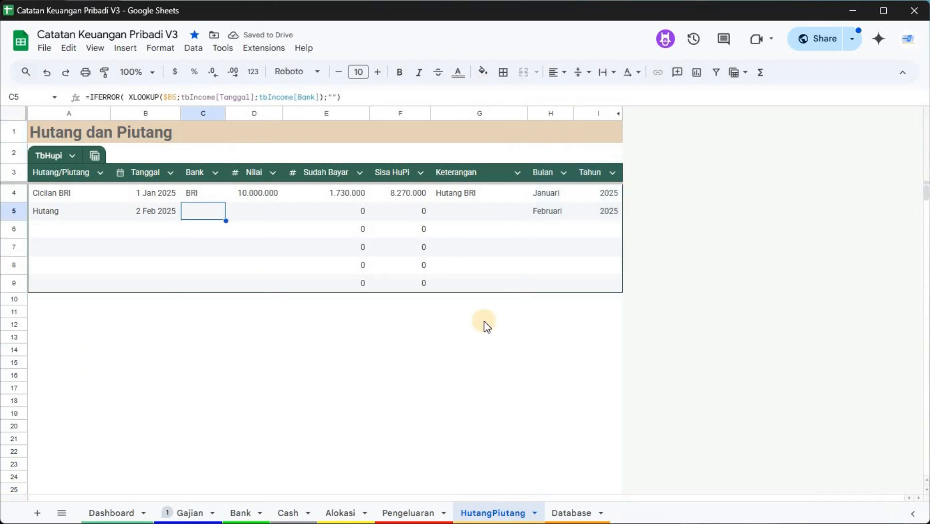
pyautogui.write('=IFERROR(IF(A5="";"";FILTER(tbIncome[Bank];tbIncome[Keterangan]=$A5;tbIncome[Tahun]=$I5;tbIncome[Bulan]=$H5));0)')
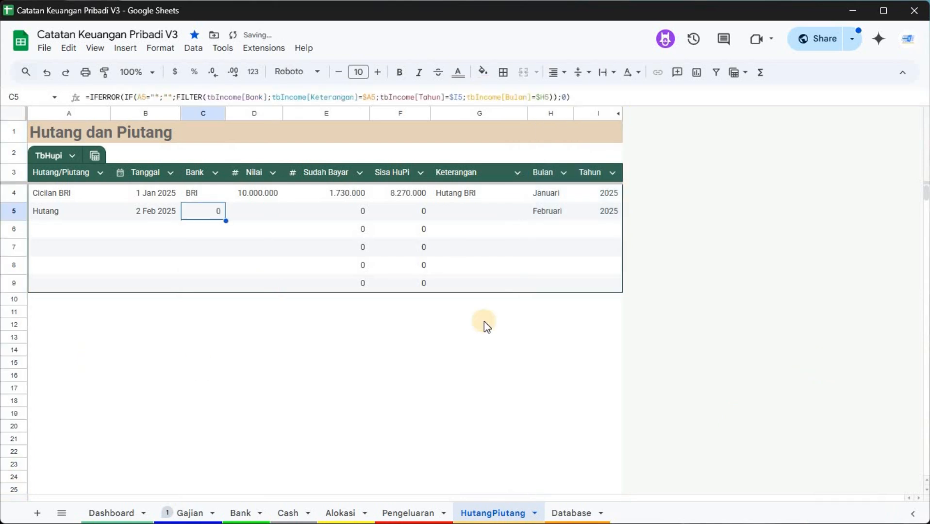
pyautogui.press('Up')
pyautogui.press('Down')
pyautogui.press('Up')
pyautogui.press('Down')
pyautogui.press('Left')
pyautogui.press('Right')
pyautogui.press('Up')
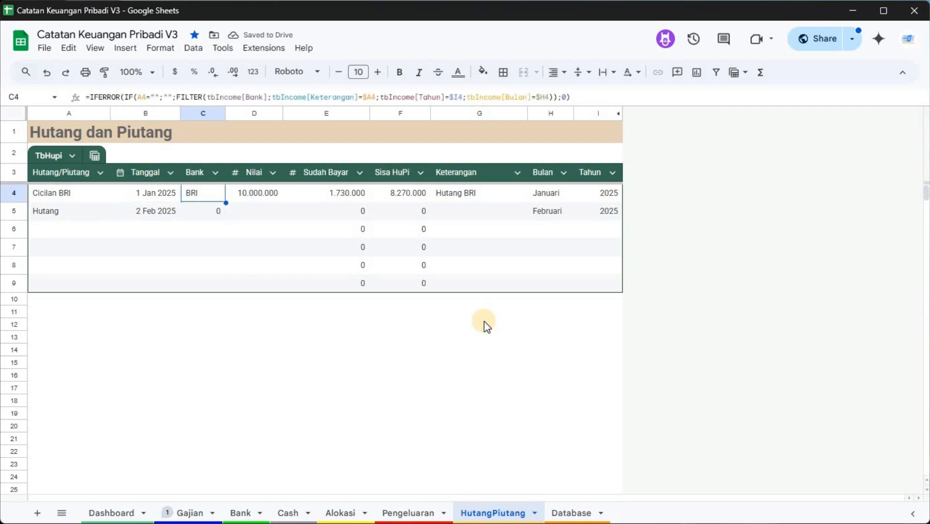
pyautogui.press('Down')
pyautogui.press('Up')
pyautogui.press('Down')
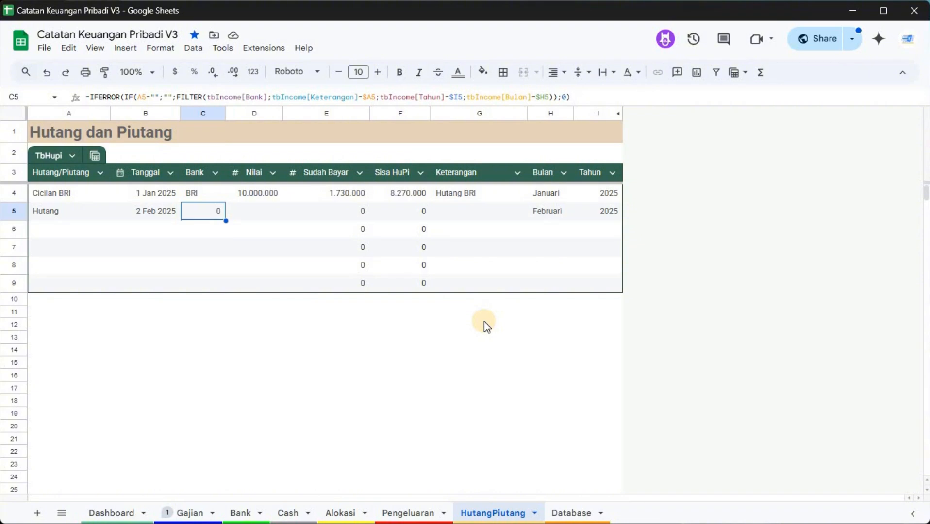
# - Add a new row 10 to tbIncome on Gajian with Hutang as its Jenis Pemasukan
pyautogui.click(192, 514)
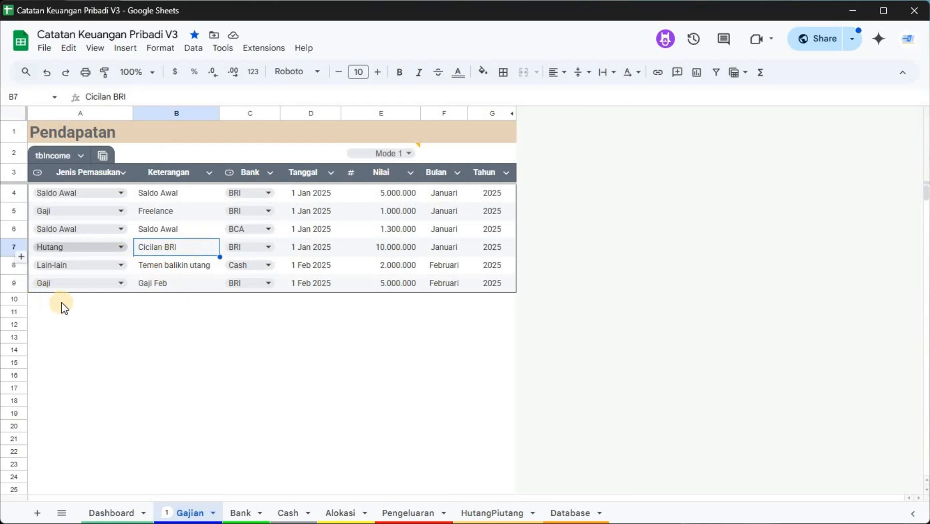
pyautogui.click(107, 300)
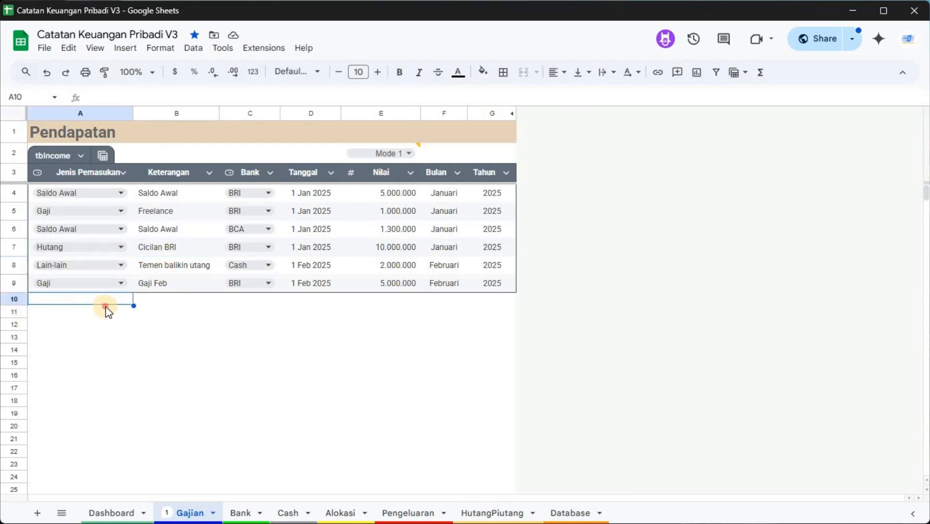
pyautogui.hotkey('ctrl', 'd')
pyautogui.press('Return')
pyautogui.press('Down')
pyautogui.press('Return')
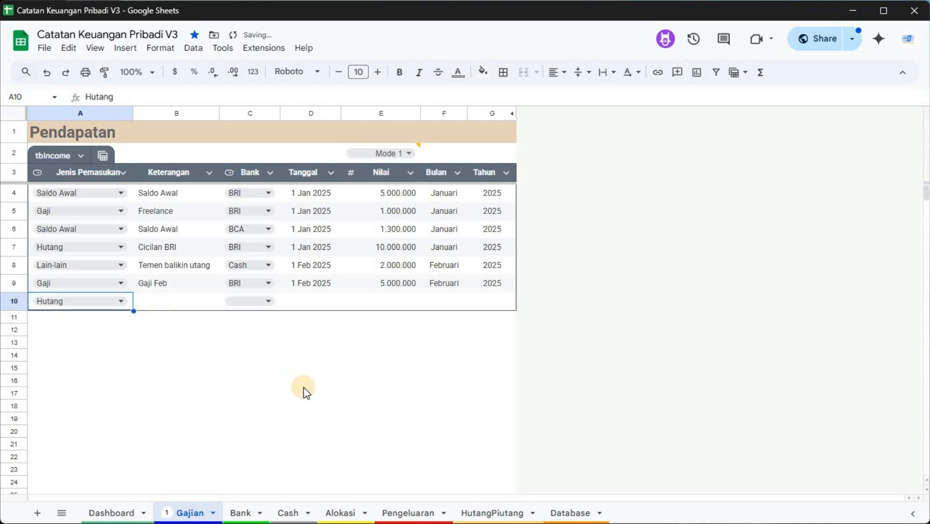
# - Enter Cicilan Sopee as the Keterangan of the new Hutang row 10 in tbIncome
pyautogui.press('Tab')
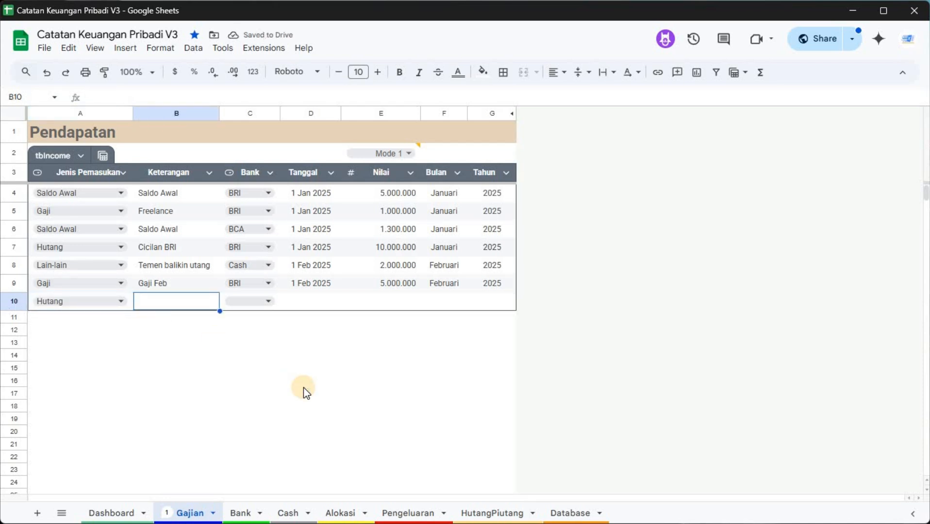
pyautogui.write('Cicilan BRI')
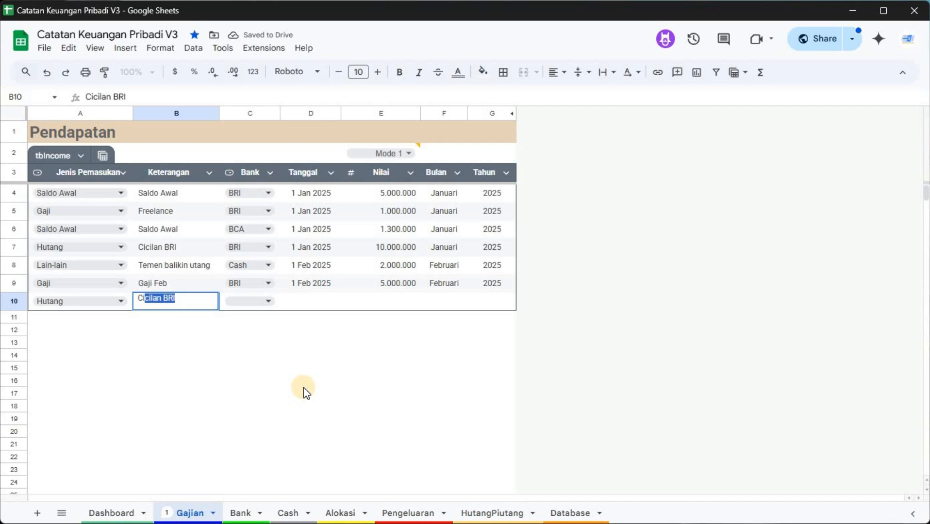
pyautogui.press('Tab')
pyautogui.hotkey('shift', 'Tab')
pyautogui.press('Return')
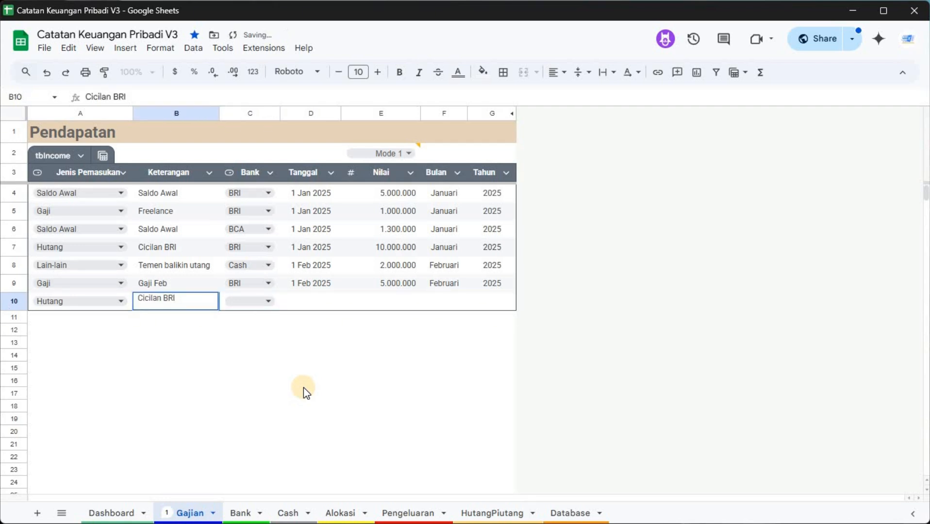
pyautogui.hotkey('ctrl', 'shift', 'Left')
pyautogui.write('S')
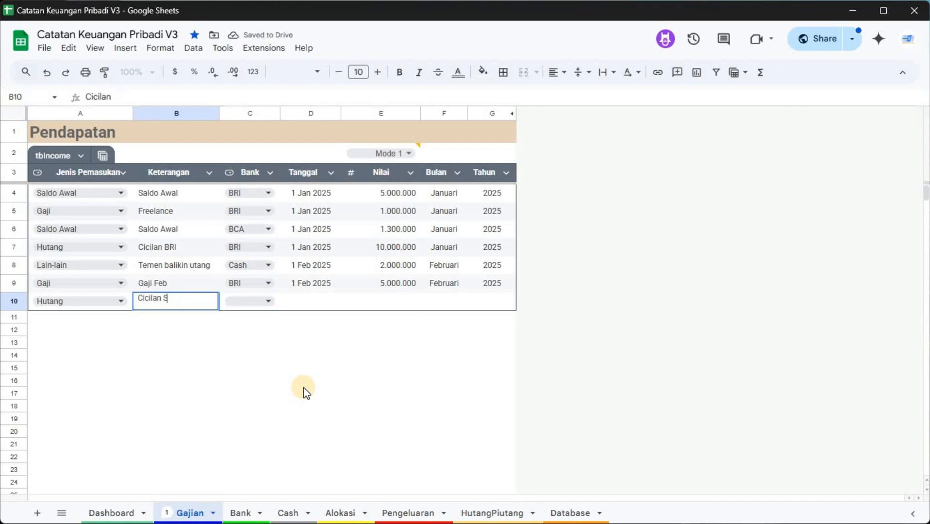
pyautogui.write('opee')
pyautogui.press('Tab')
# - Complete row 10 of tbIncome with BNI as Bank, 27/2 as Tanggal and 1000000 as Nilai
pyautogui.click(241, 310)
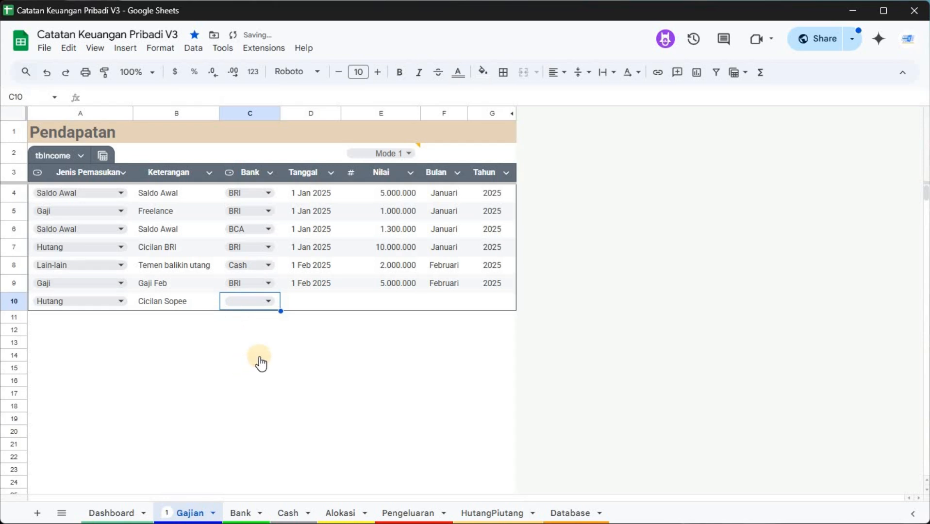
pyautogui.click(257, 358)
pyautogui.press('Tab')
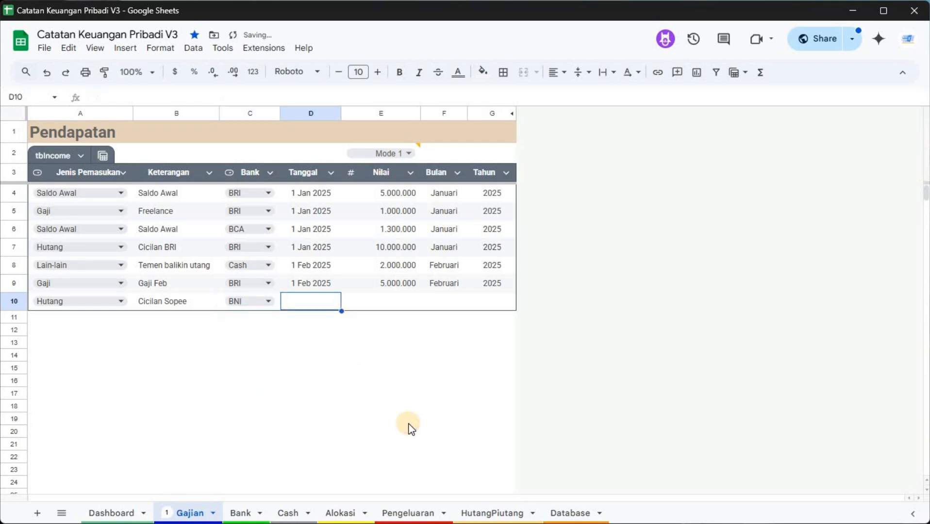
pyautogui.write('27/*')
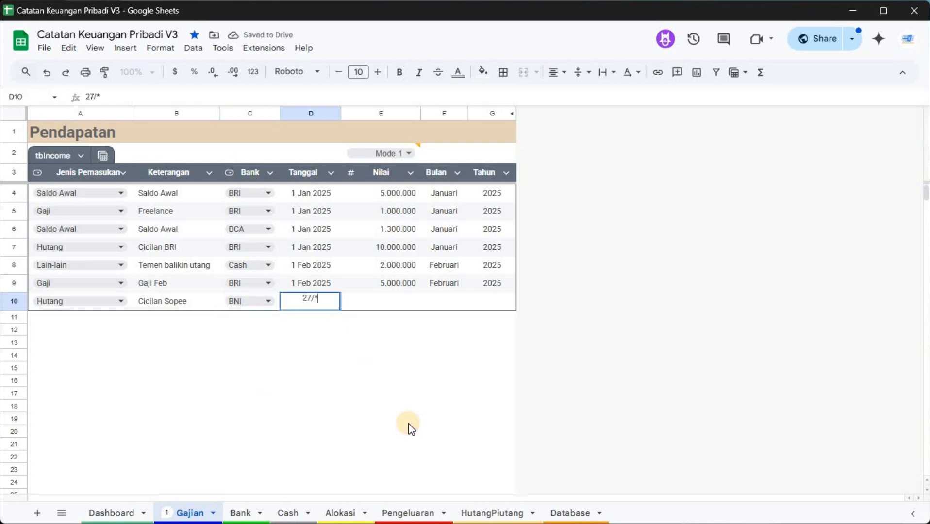
pyautogui.write('2')
pyautogui.press('Tab')
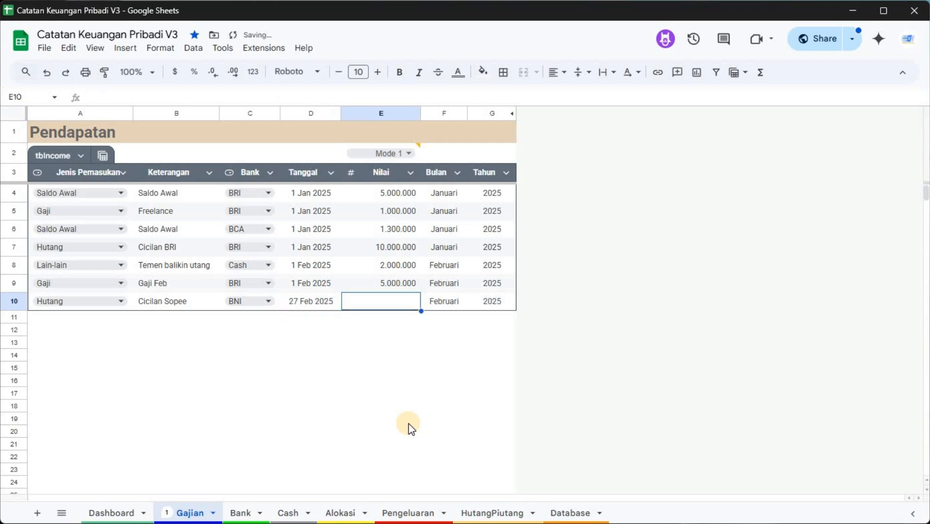
pyautogui.write('1000000')
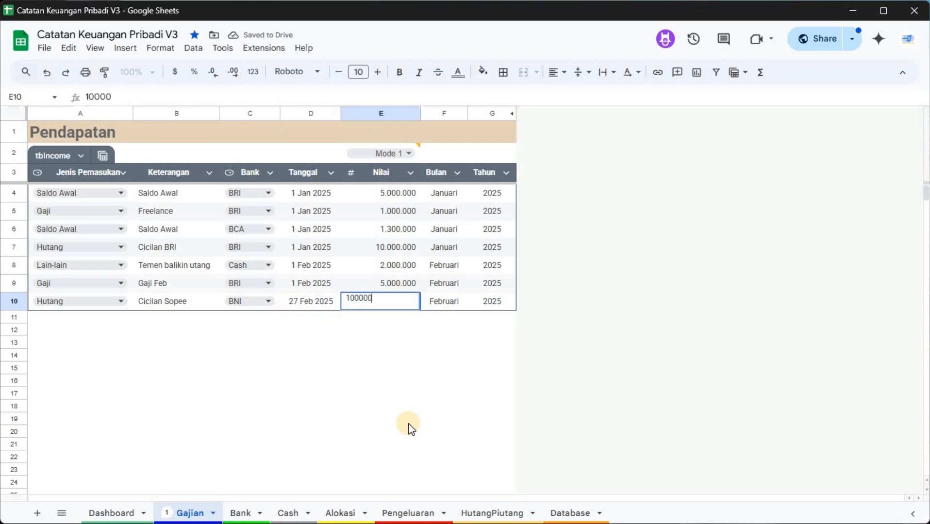
pyautogui.press('Return')
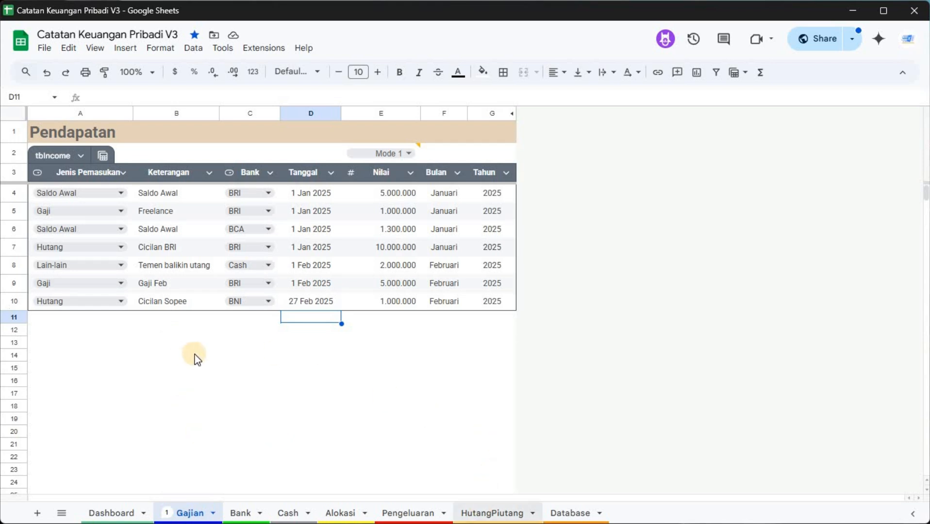
# - Copy Cicilan Sopee from row 10 of tbIncome and paste it as values only into A5 of TbHupi on HutangPiutang
pyautogui.click(68, 212)
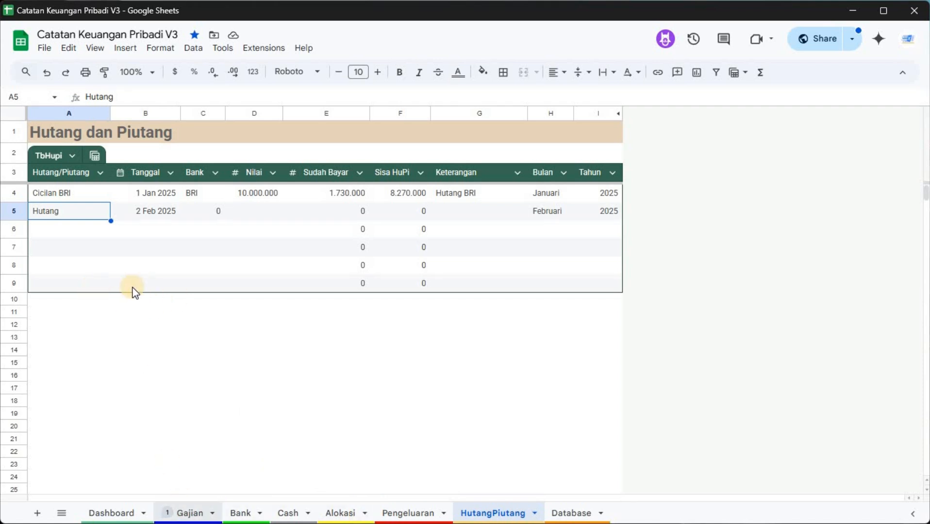
pyautogui.click(150, 308)
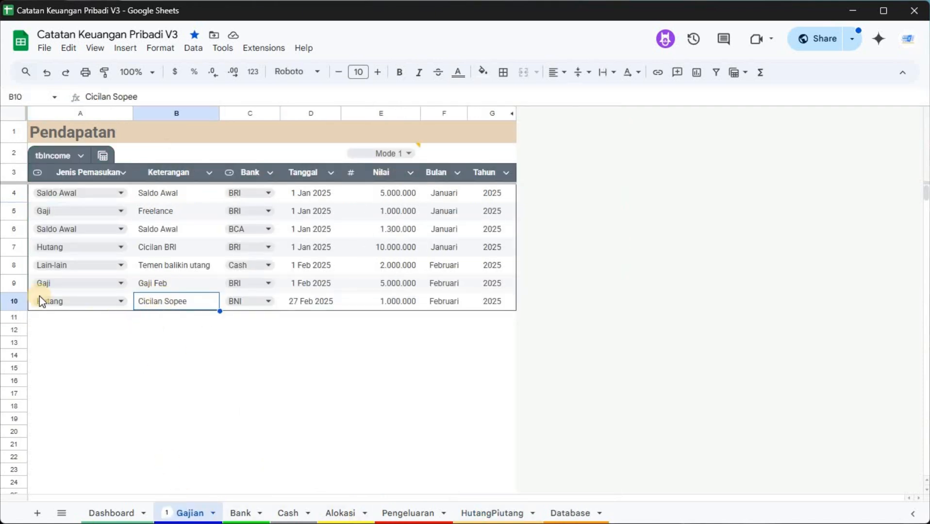
pyautogui.hotkey('ctrl', 'c')
pyautogui.click(434, 513)
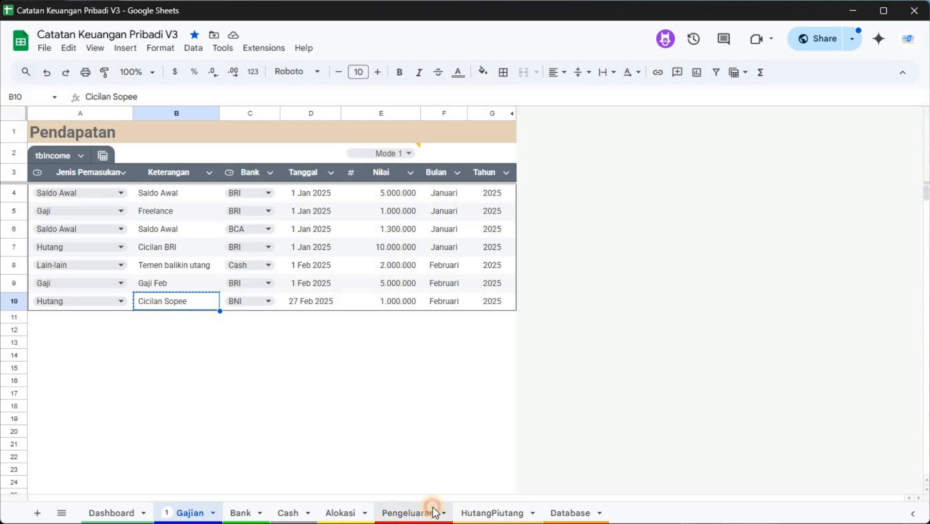
pyautogui.click(486, 512)
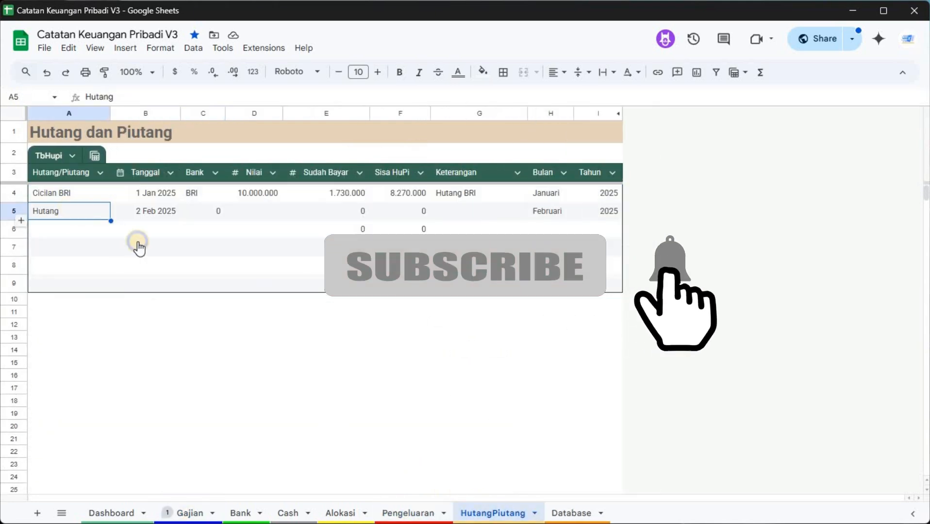
pyautogui.rightClick(71, 211)
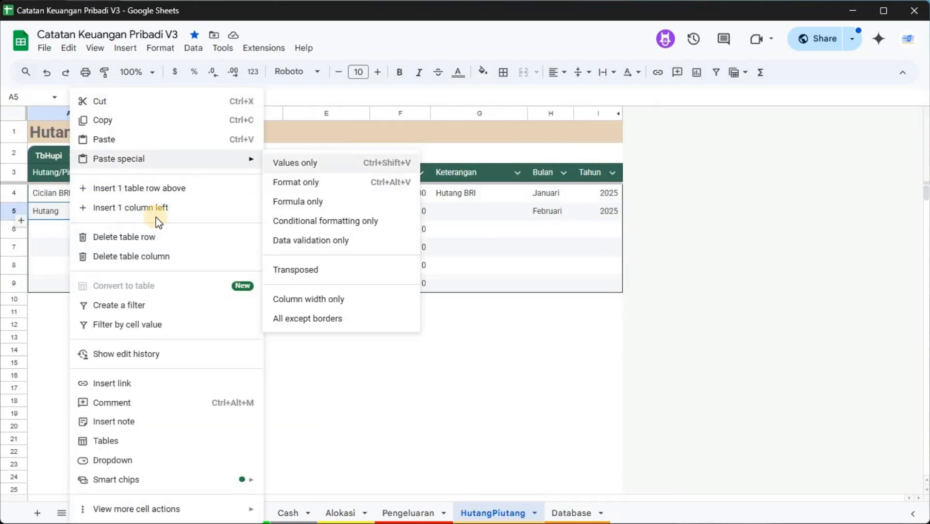
pyautogui.click(295, 163)
# - Set the Tanggal of the Cicilan Sopee row in TbHupi to 27/2
pyautogui.click(161, 211)
pyautogui.click(213, 218)
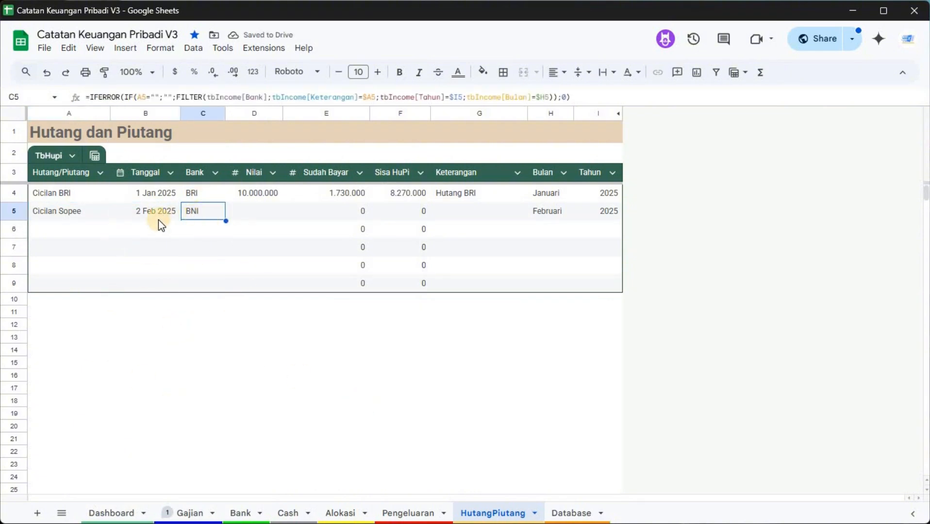
pyautogui.click(142, 212)
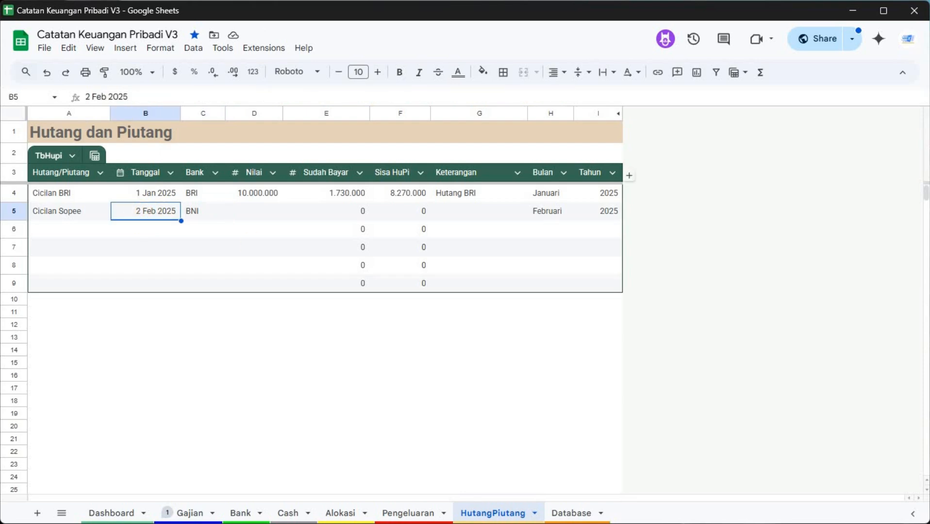
pyautogui.write('27/2')
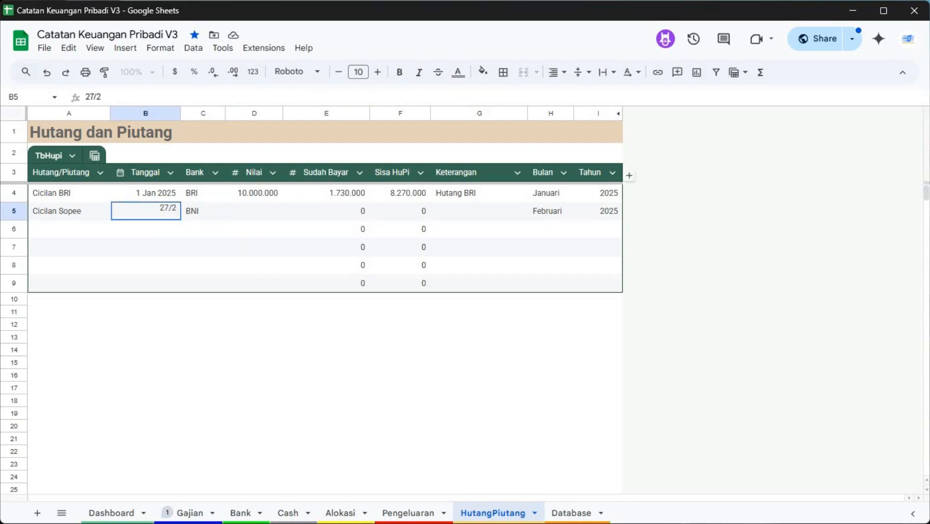
pyautogui.press('Tab')
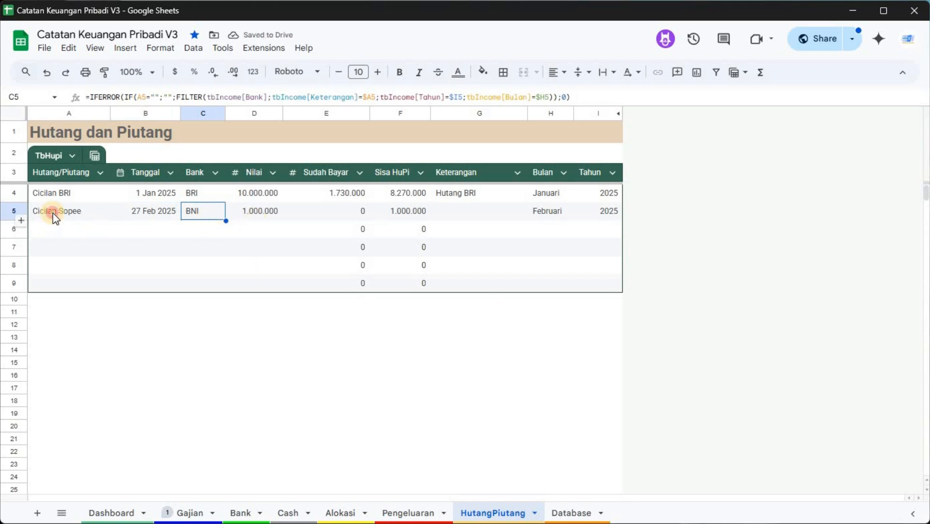
# - Compare the name and date of the Cicilan Sopee entry in TbHupi with its row in tbIncome on Gajian
pyautogui.click(98, 208)
pyautogui.press('Right')
pyautogui.click(71, 209)
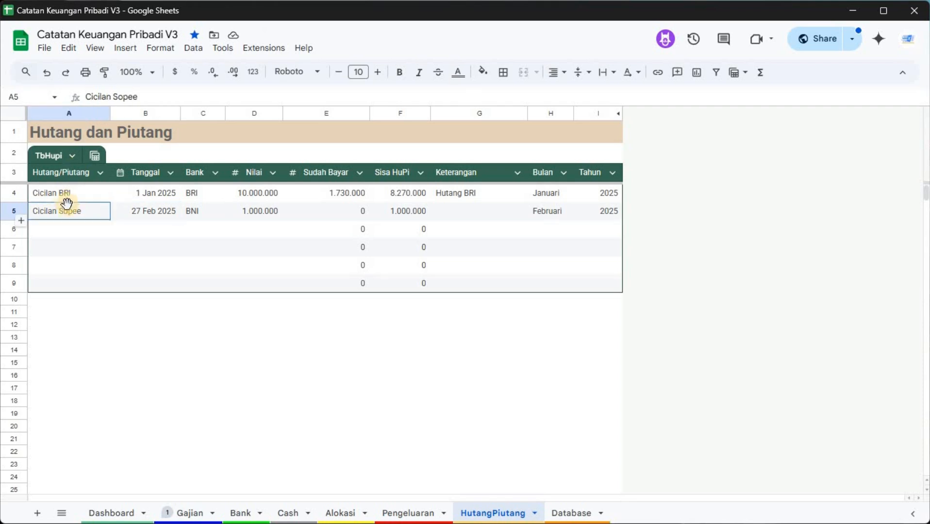
pyautogui.click(127, 211)
pyautogui.click(192, 514)
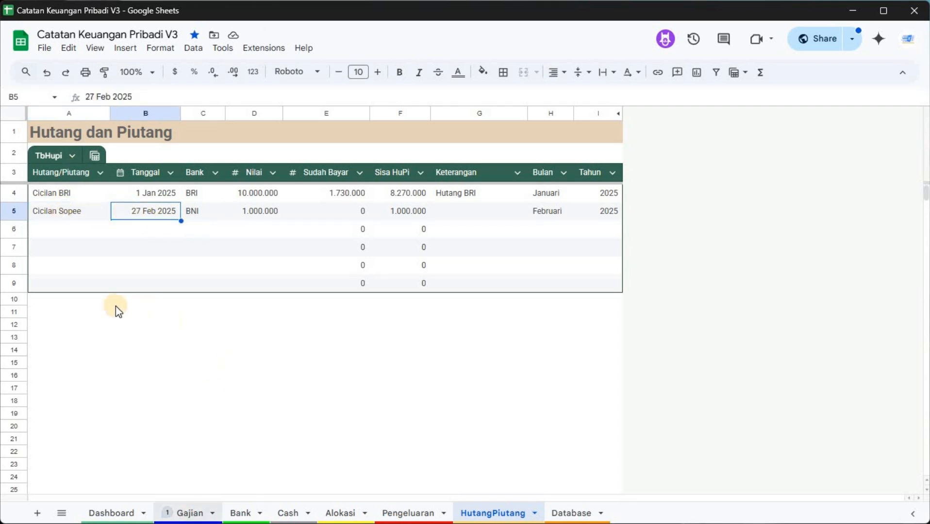
pyautogui.click(295, 305)
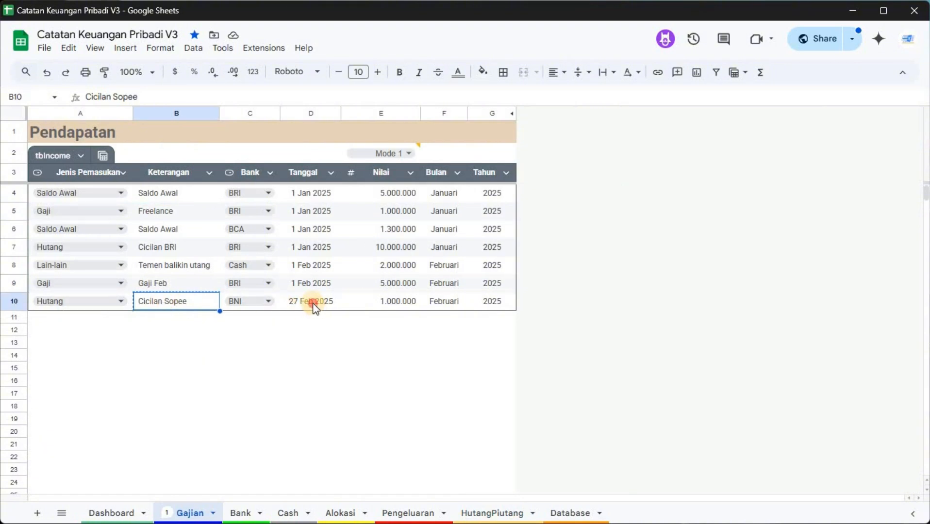
pyautogui.click(177, 303)
pyautogui.click(302, 305)
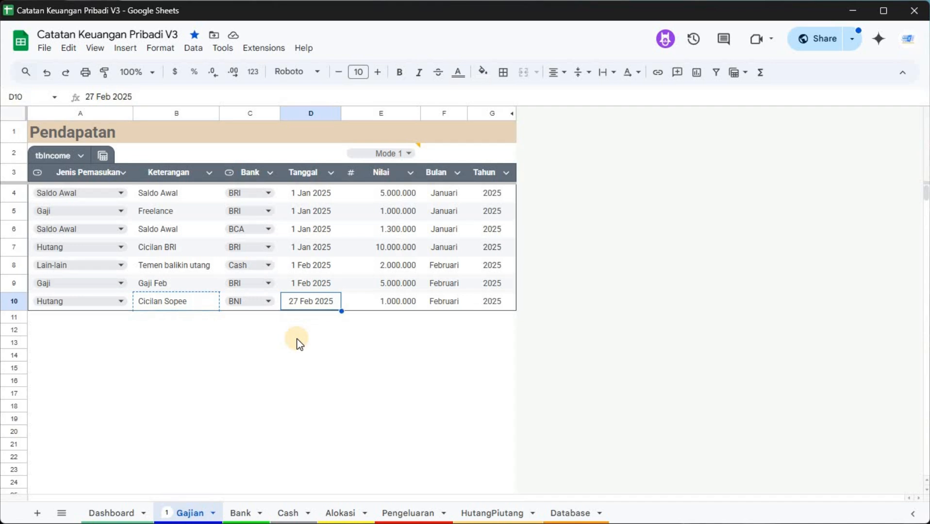
pyautogui.click(485, 513)
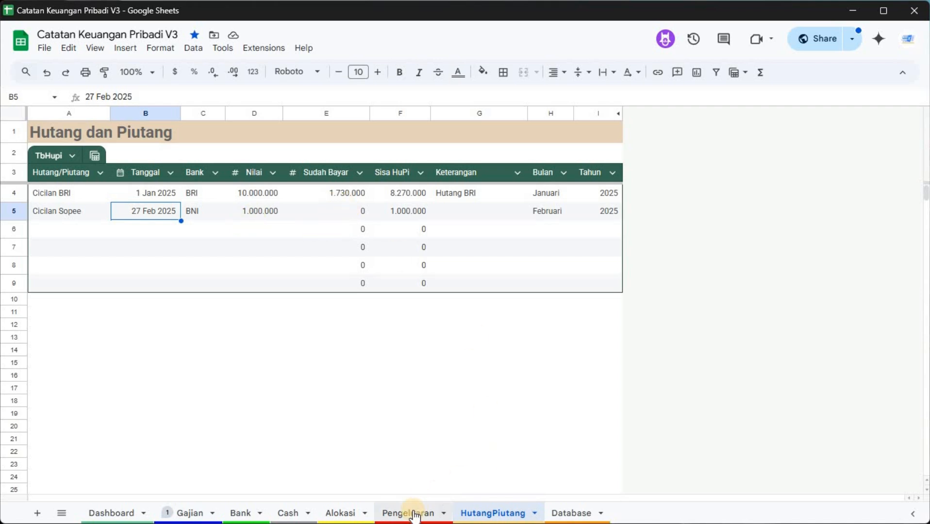
# - Copy Cicilan Sopee from A5 of TbHupi into B8, the first empty Kategori cell of tbSett on Database
pyautogui.click(56, 216)
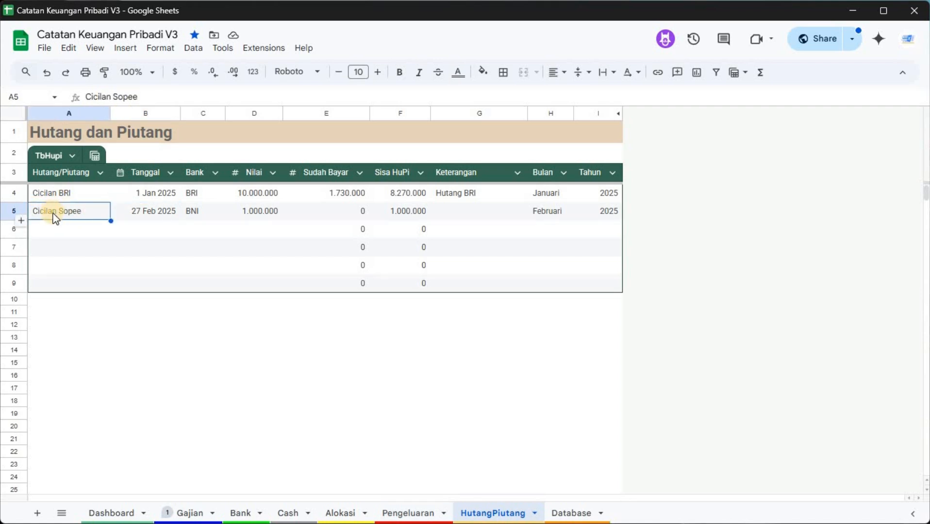
pyautogui.hotkey('ctrl', 'c')
pyautogui.hotkey('ctrl', 'pagedown')
pyautogui.rightClick(95, 248)
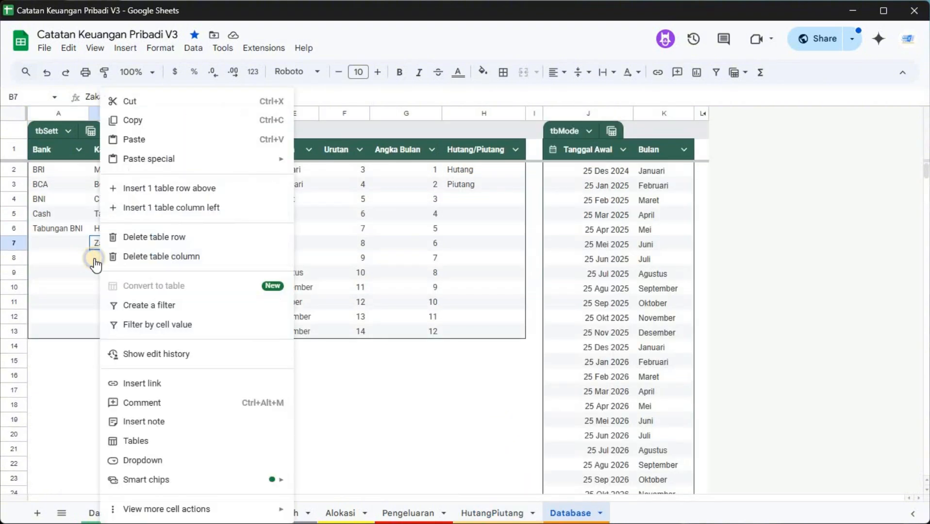
pyautogui.rightClick(86, 257)
pyautogui.click(66, 255)
pyautogui.rightClick(112, 258)
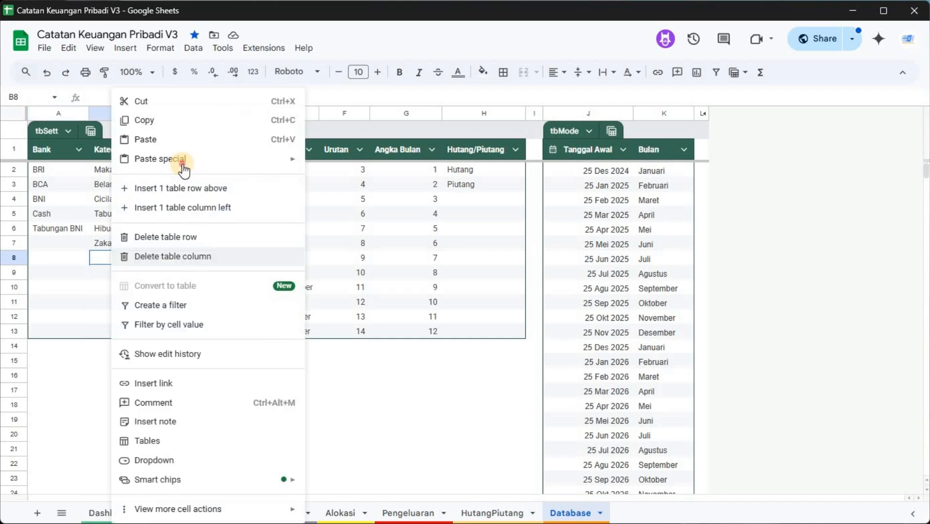
pyautogui.click(336, 166)
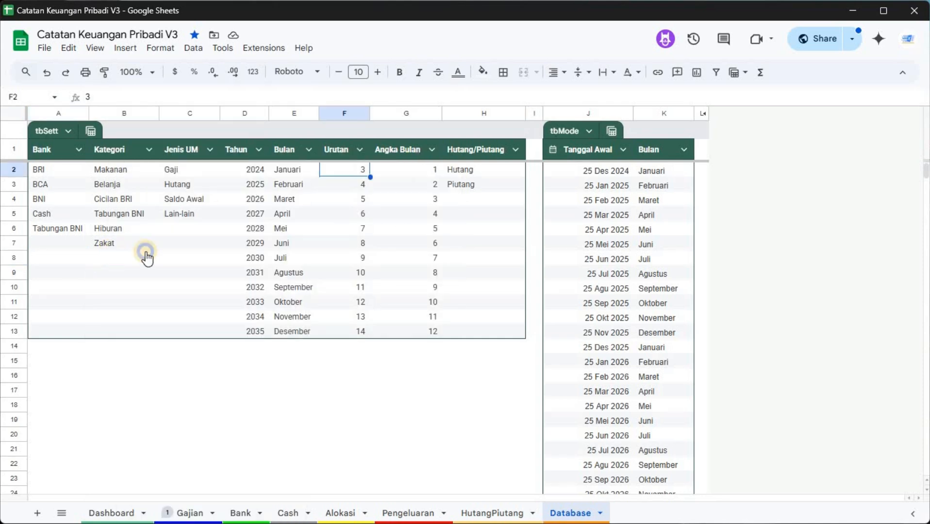
pyautogui.rightClick(112, 258)
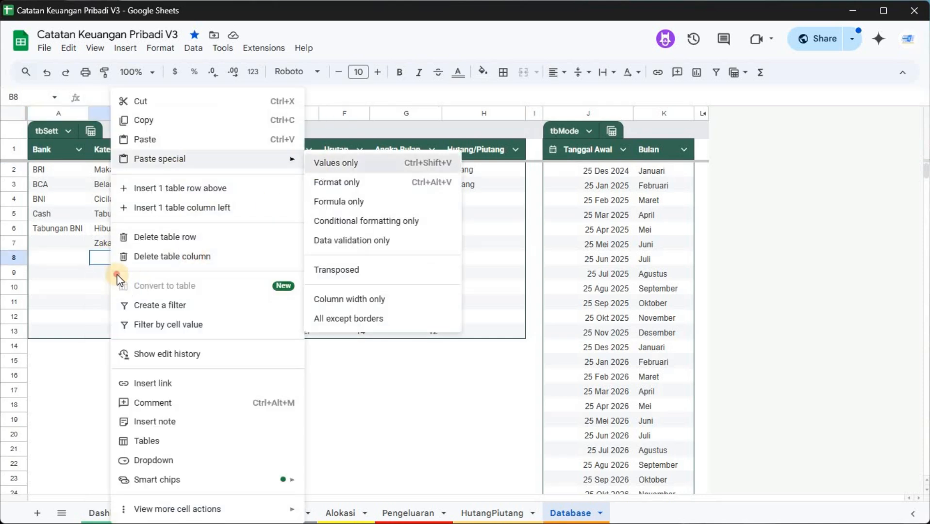
pyautogui.hotkey('ctrl', 'v')
# - Start a new expense in row 11 of TbExpen on Pengeluaran with Tanggal 27/2 and Transaksi Transfer
pyautogui.click(403, 514)
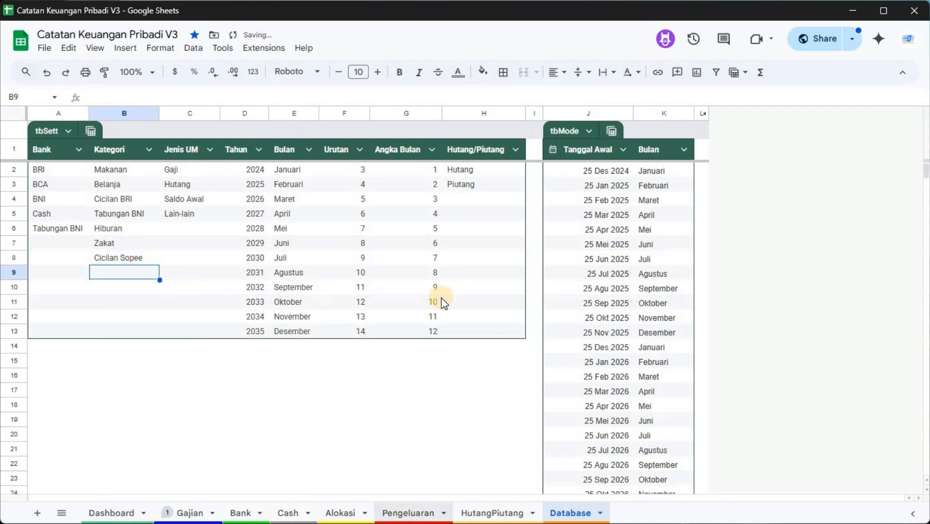
pyautogui.click(83, 292)
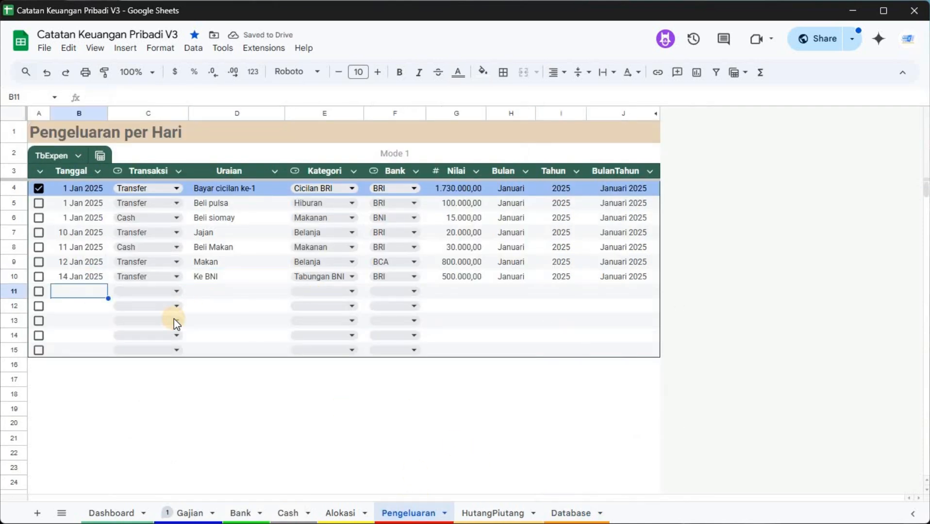
pyautogui.write('27/2')
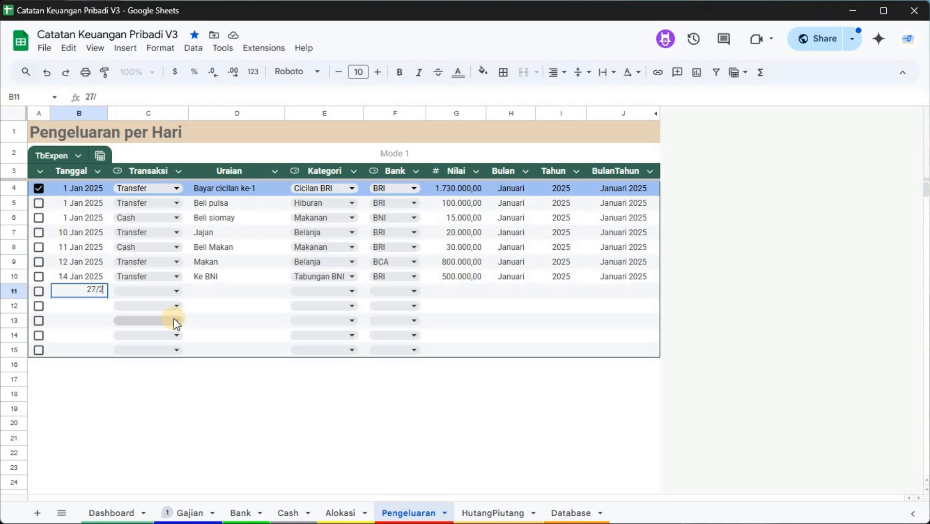
pyautogui.press('Tab')
pyautogui.write('Transfer')
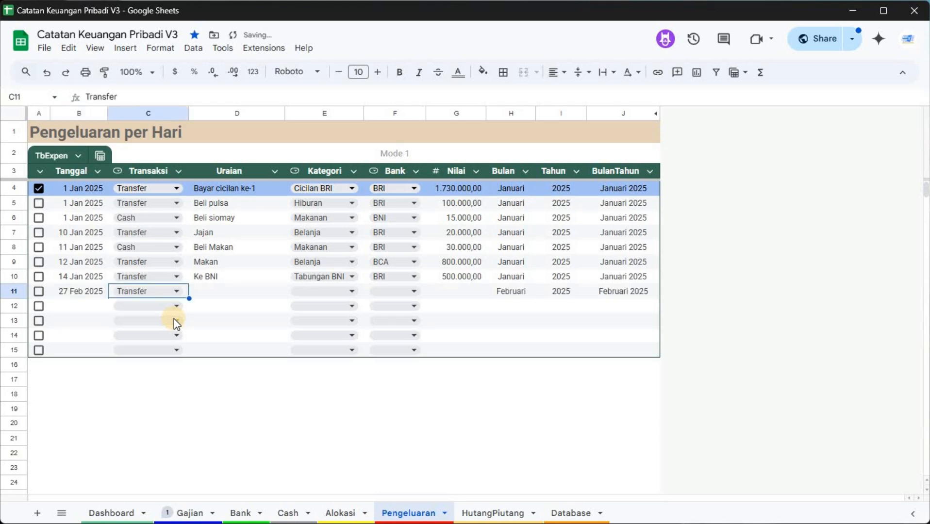
# - Enter Cicilan Sopee ke-1 as the Uraian of the new expense in row 11 of TbExpen
pyautogui.press('Tab')
pyautogui.write('ke')
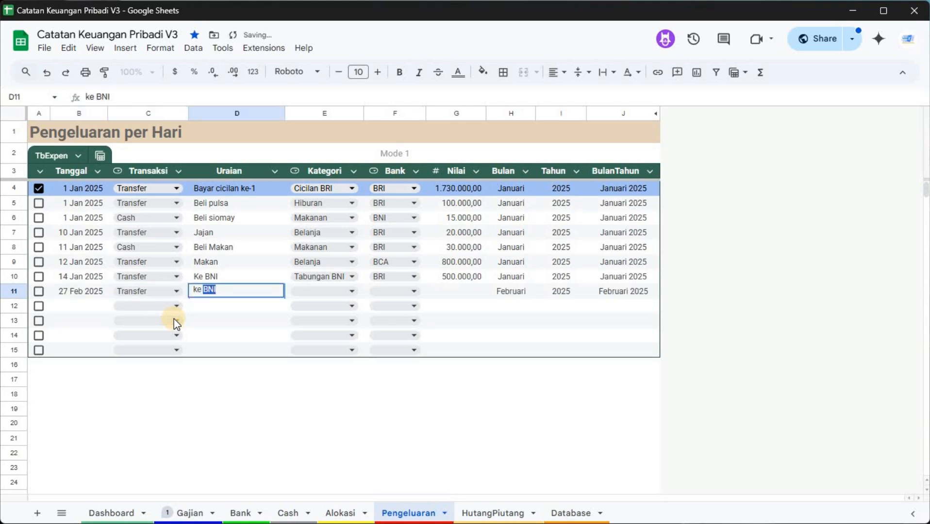
pyautogui.press('BackSpace')
pyautogui.press('BackSpace')
pyautogui.press('BackSpace')
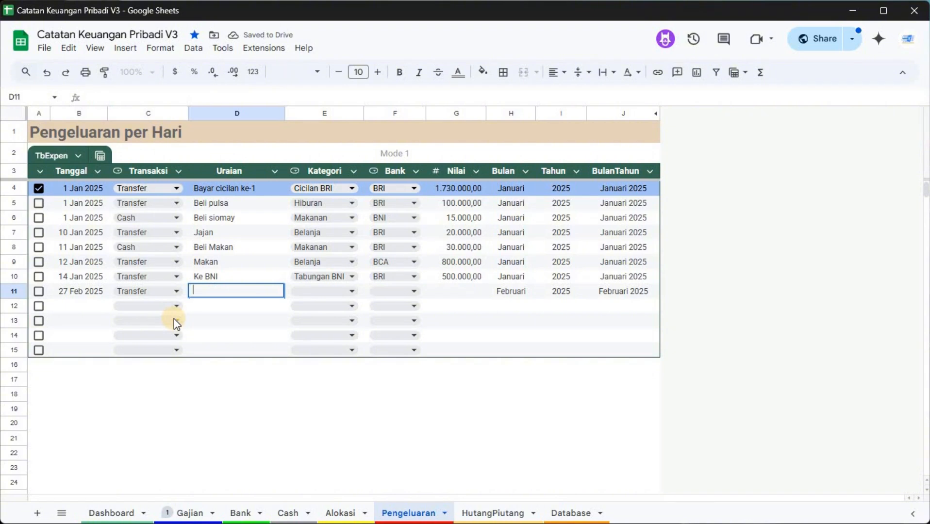
pyautogui.write('Cicila')
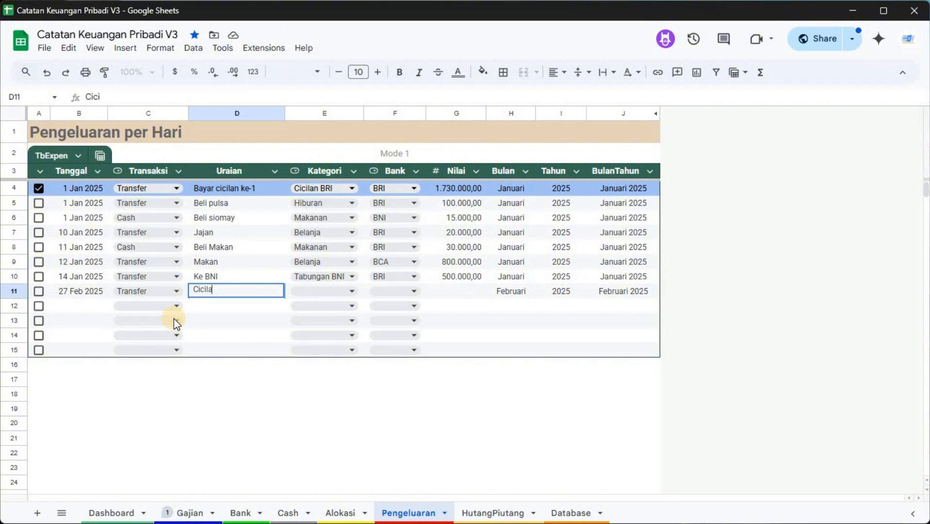
pyautogui.write('n Sopee ke-1')
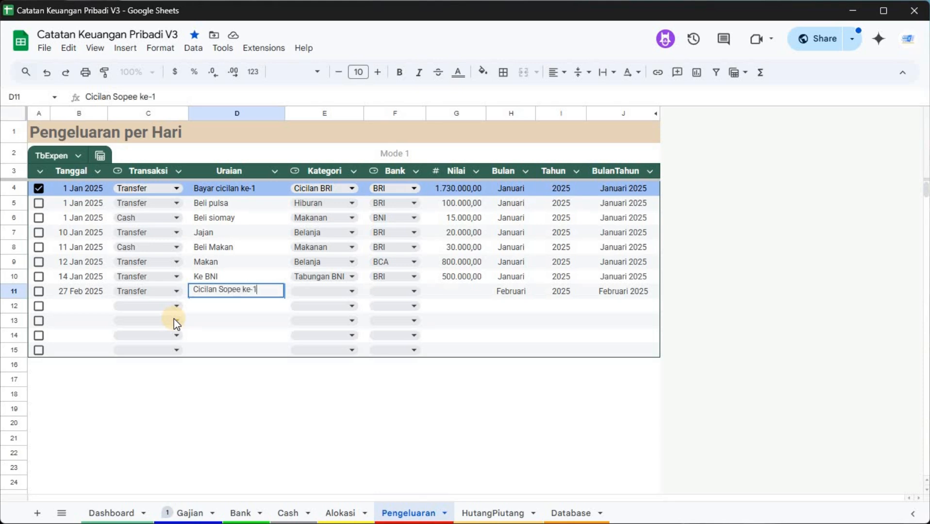
pyautogui.press('Tab')
# - Complete row 11 of TbExpen with Kategori Cicilan Sopee, Bank BNI and Nilai 200000
pyautogui.click(346, 291)
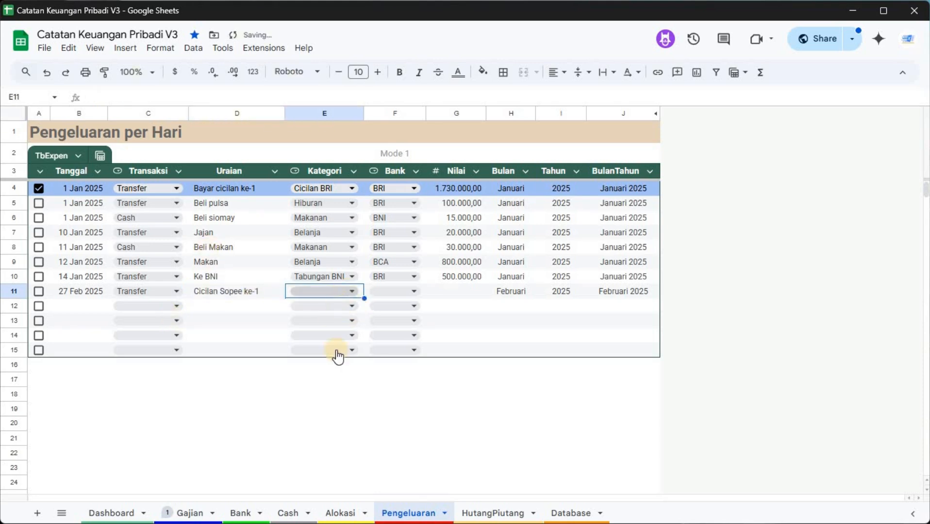
pyautogui.click(326, 425)
pyautogui.click(414, 293)
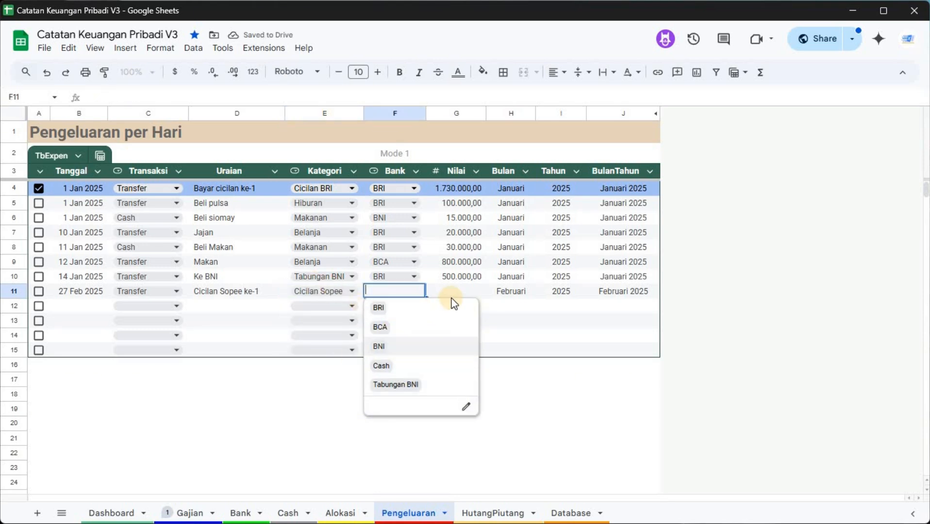
pyautogui.click(458, 347)
pyautogui.press('Tab')
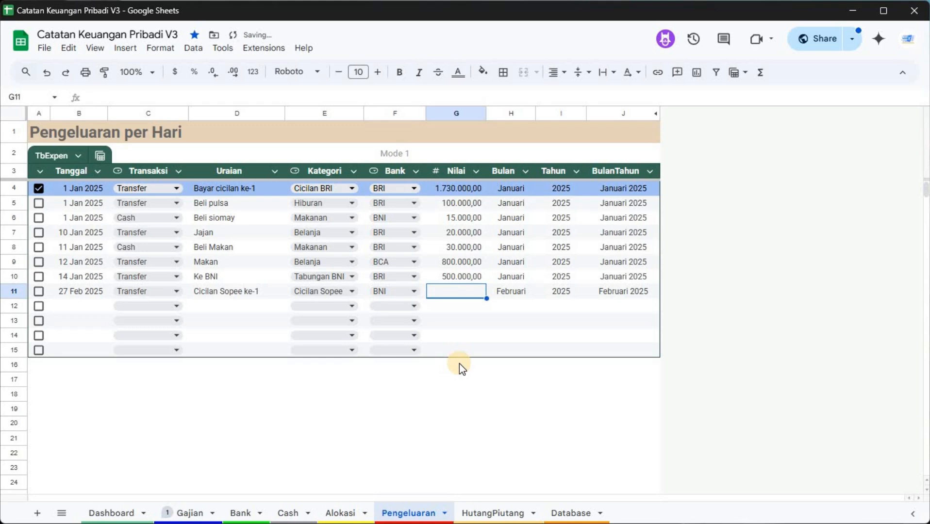
pyautogui.write('200000')
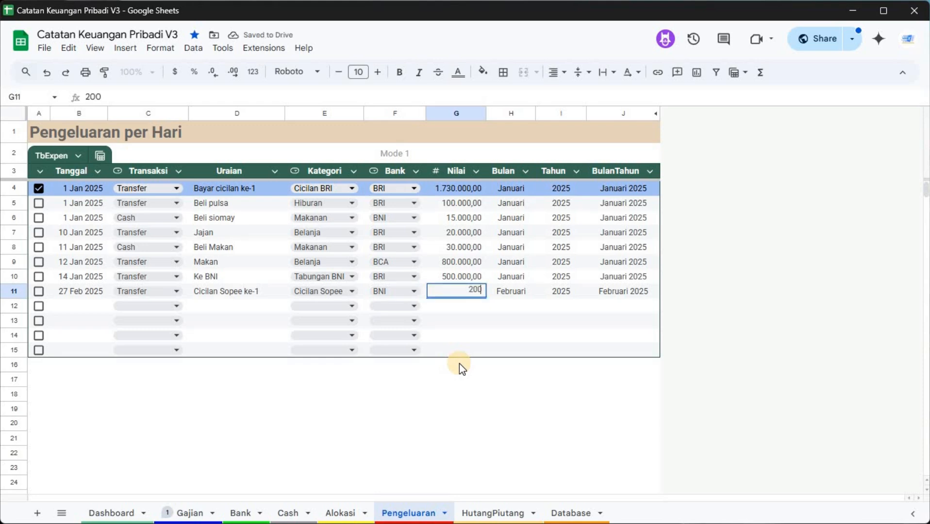
pyautogui.press('Return')
pyautogui.press('Up')
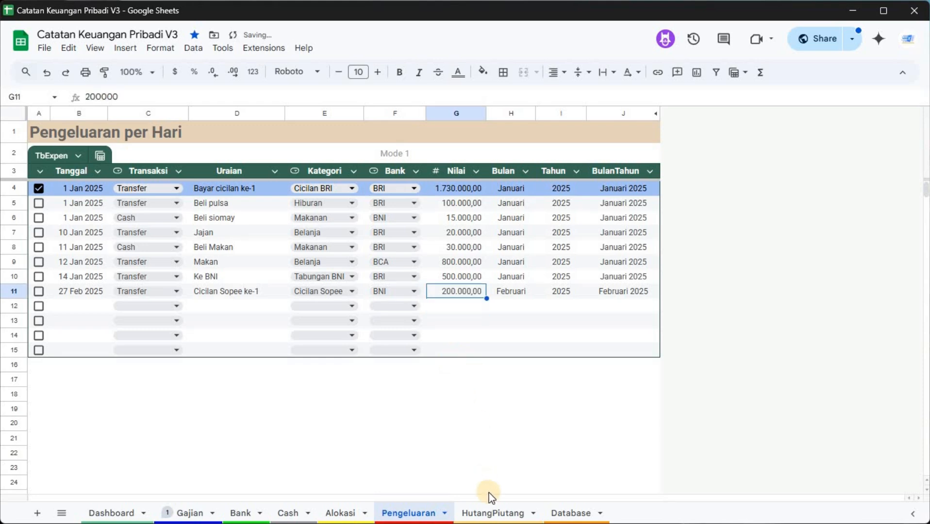
# - Examine the Nilai, Sudah Bayar and Sisa HuPi formulas of the Cicilan Sopee row in TbHupi on HutangPiutang
pyautogui.hotkey('ctrl', 'pagedown')
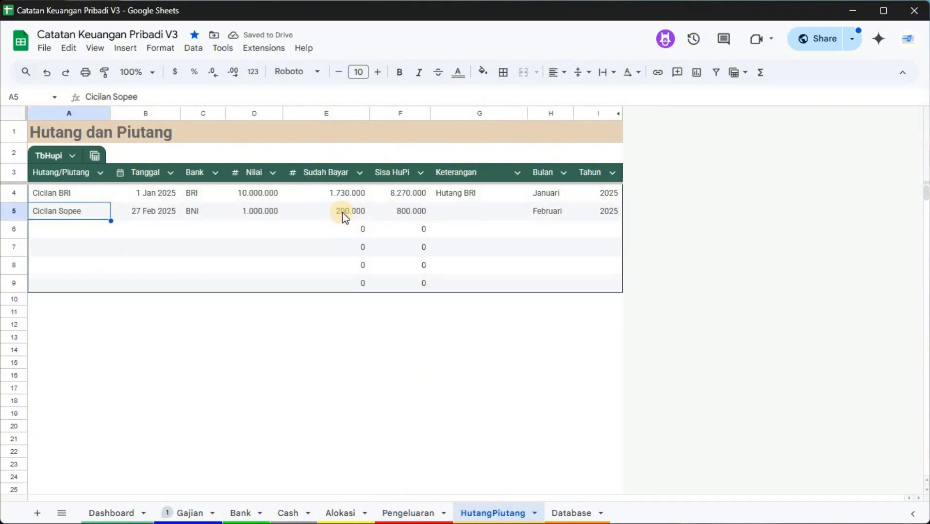
pyautogui.click(247, 217)
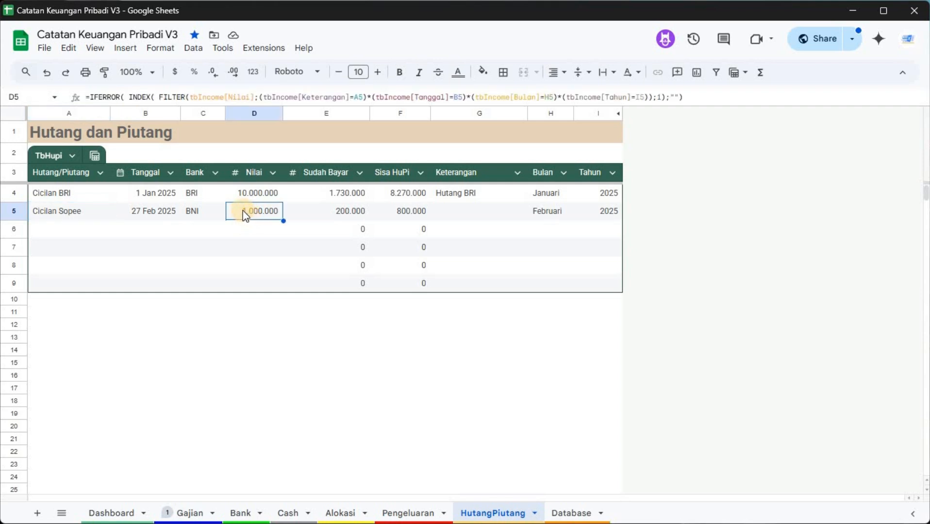
pyautogui.click(324, 212)
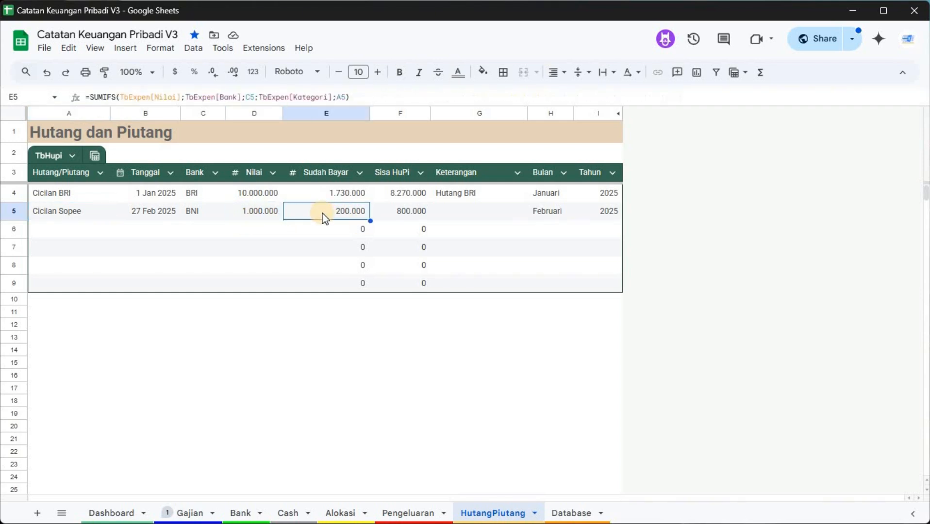
pyautogui.click(399, 224)
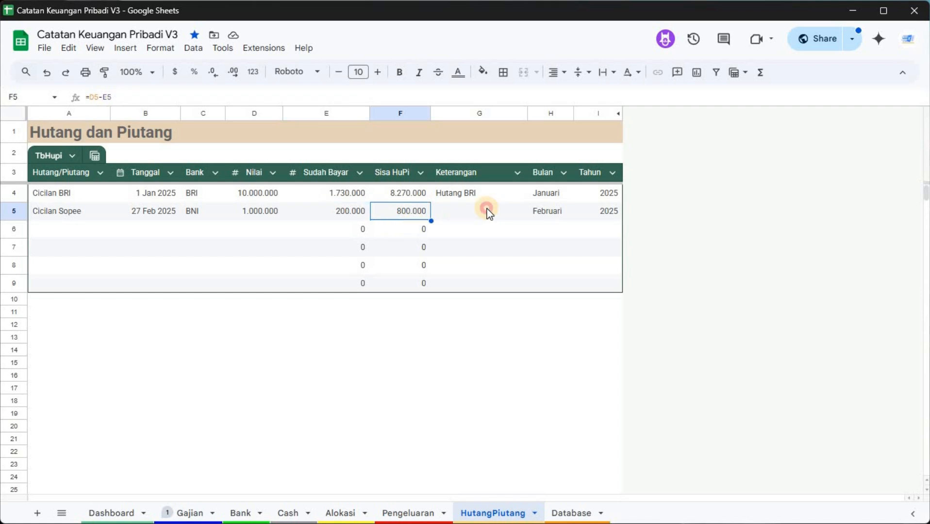
# - Copy Cicilan Sopee from A5 of TbHupi into G5, the empty Keterangan cell of the same row
pyautogui.click(468, 213)
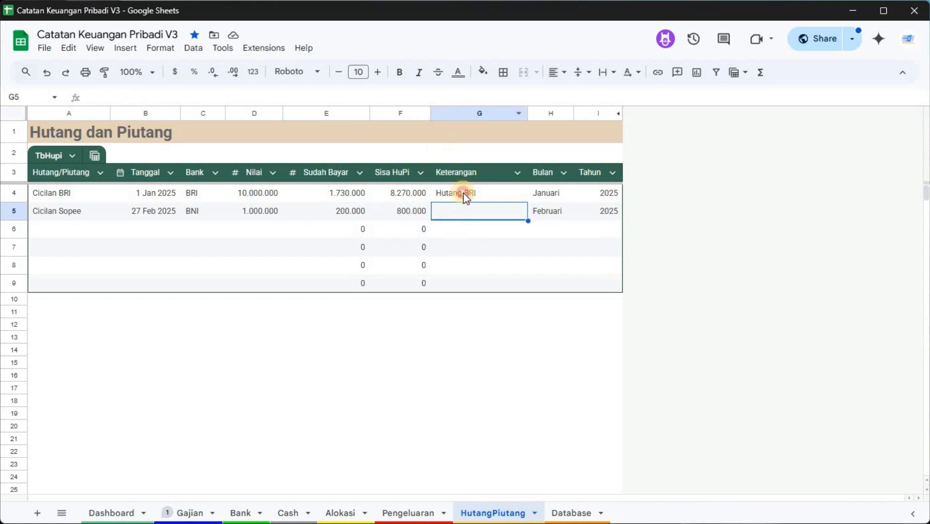
pyautogui.press('Up')
pyautogui.press('Down')
pyautogui.press('Home')
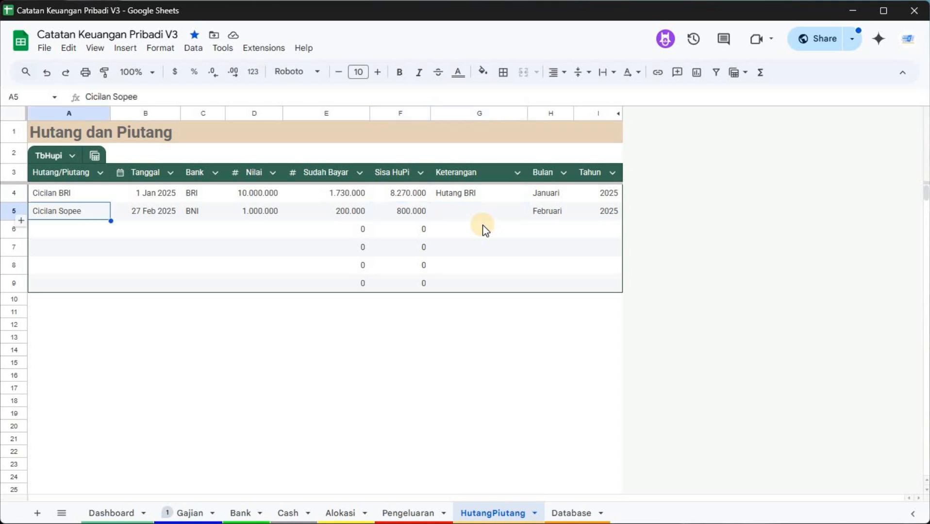
pyautogui.hotkey('ctrl', 'c')
pyautogui.hotkey('ctrl', 'Right')
pyautogui.press('Right')
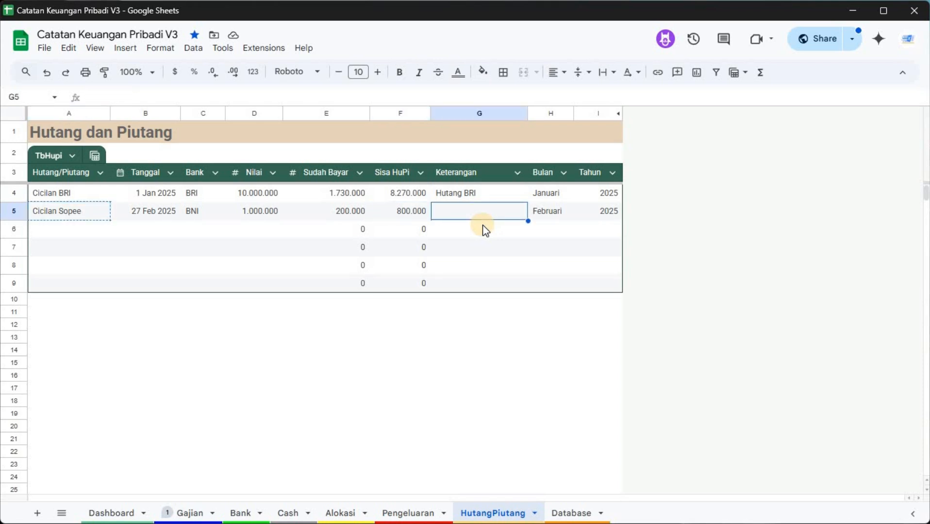
pyautogui.hotkey('ctrl', 'v')
pyautogui.press('Down')
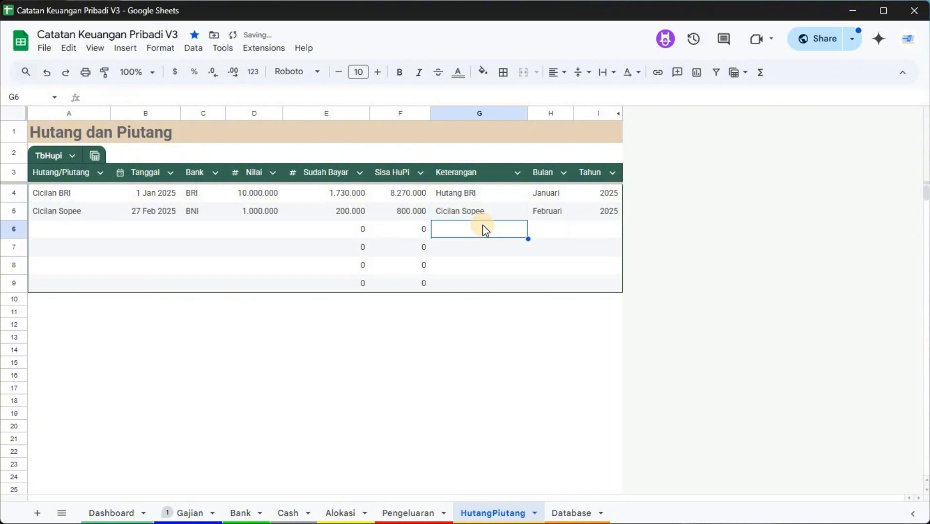
# - Review the Keterangan column of TbHupi and where Cicilan Sopee is recorded on Gajian, HutangPiutang and Database
pyautogui.click(468, 115)
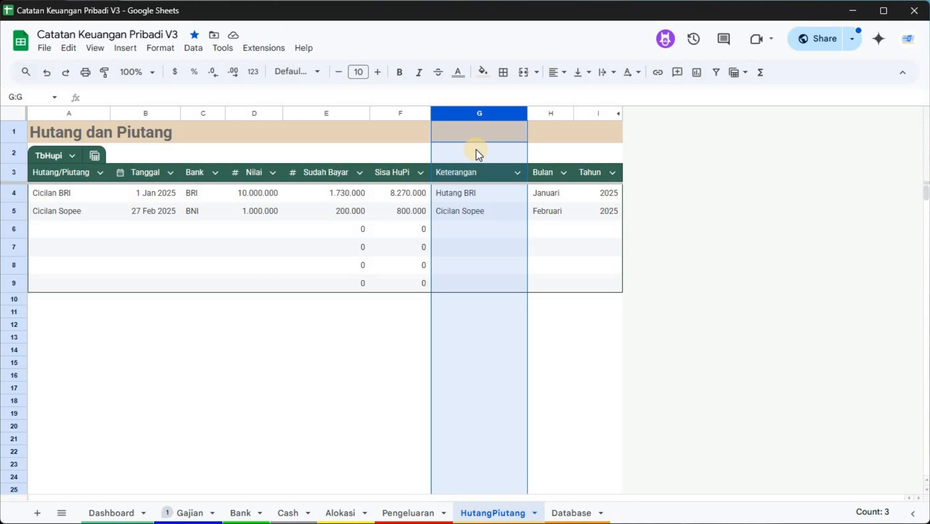
pyautogui.click(485, 196)
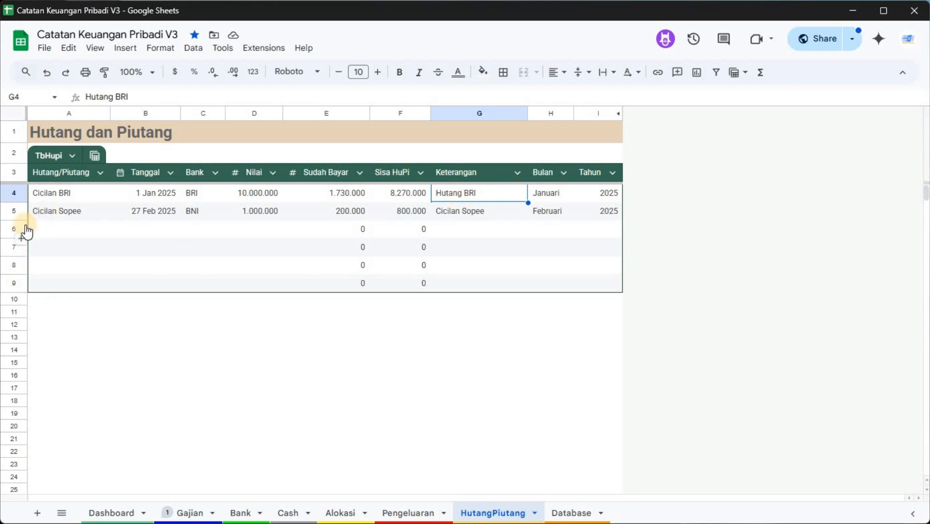
pyautogui.click(49, 213)
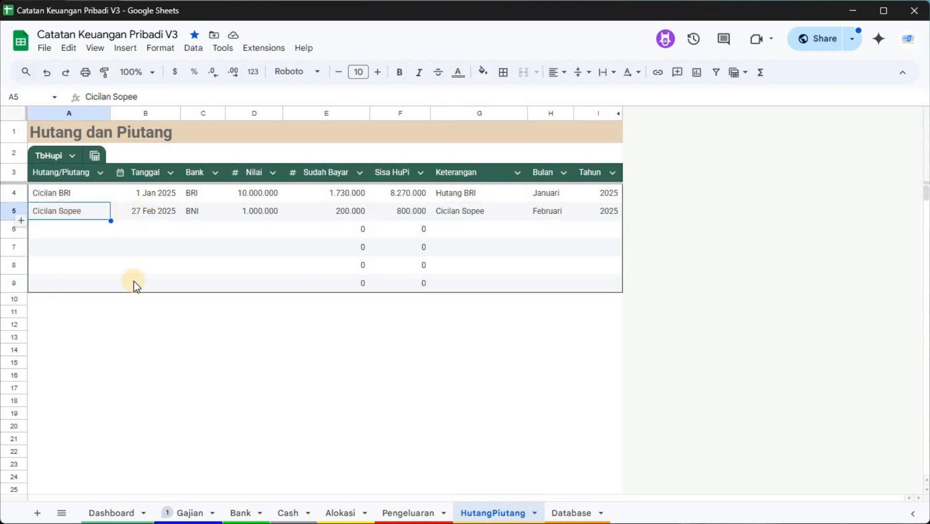
pyautogui.click(199, 515)
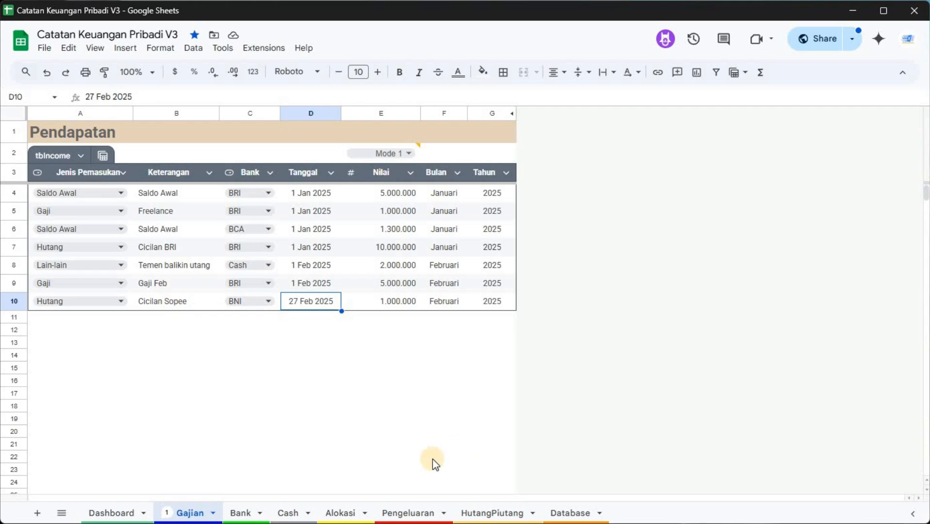
pyautogui.click(486, 513)
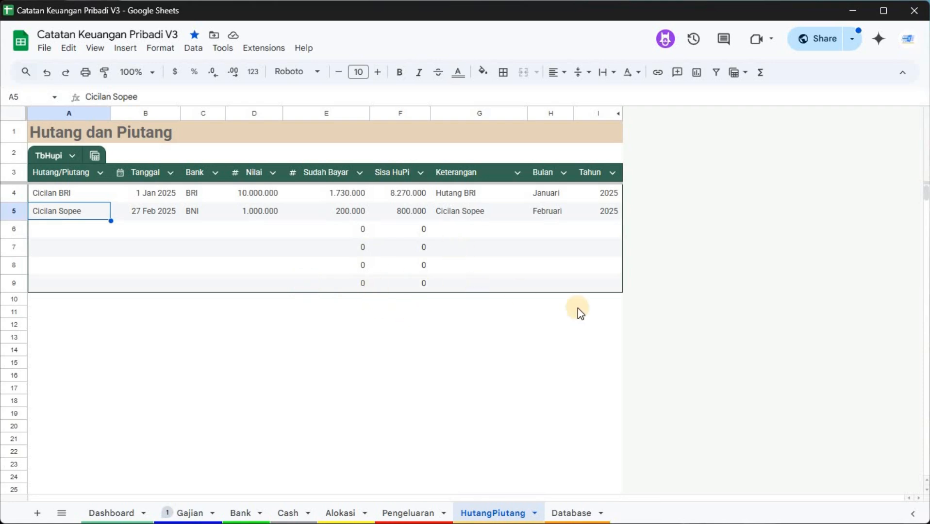
pyautogui.click(566, 512)
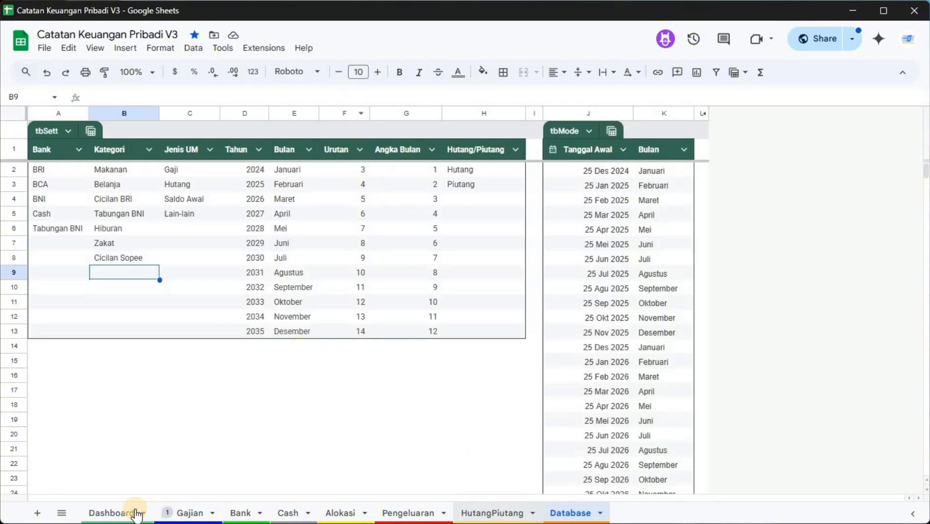
# - Look over the Dashboard and its thank-you note, and check where the Make a copy command is found
pyautogui.click(120, 513)
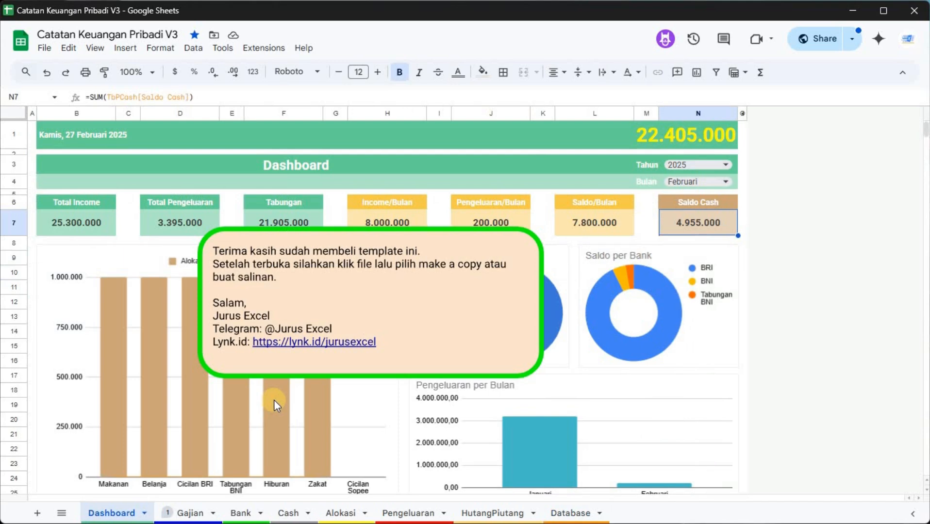
pyautogui.scroll(-3, 277, 400)
pyautogui.scroll(3, 277, 400)
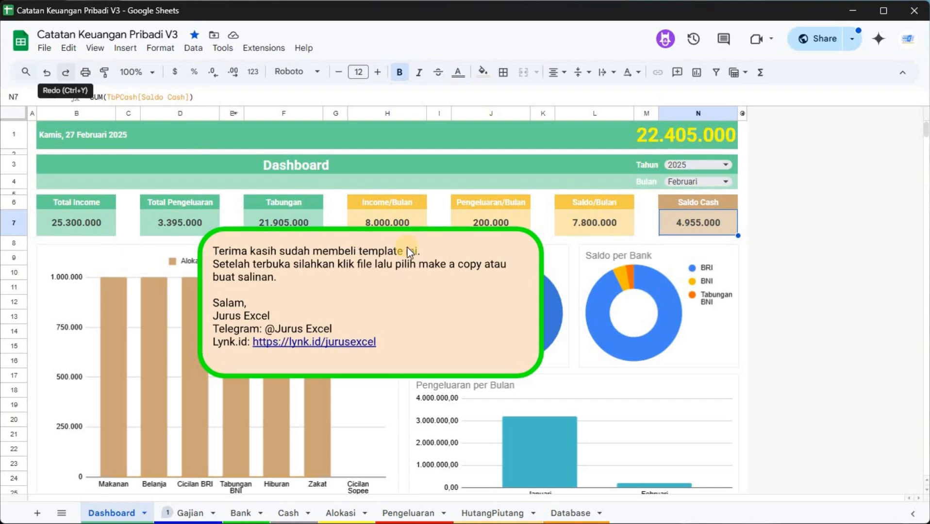
pyautogui.click(324, 254)
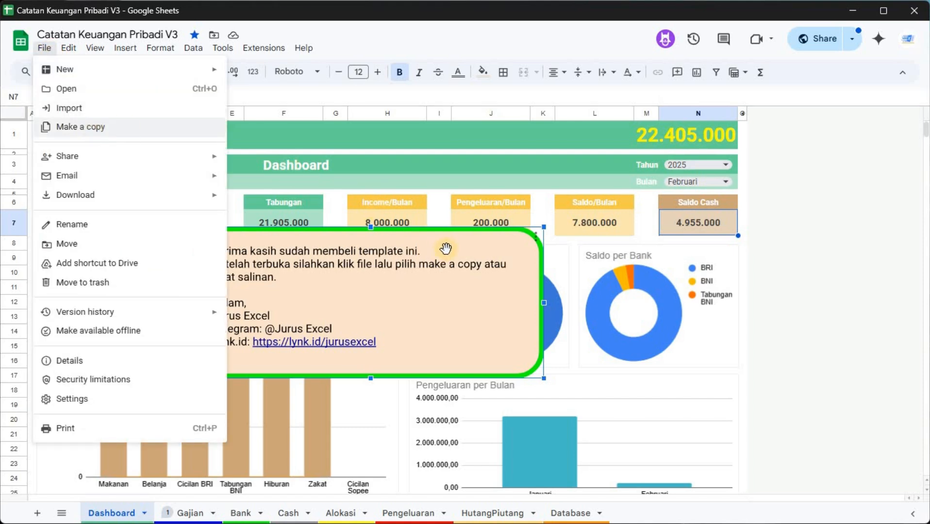
pyautogui.click(447, 246)
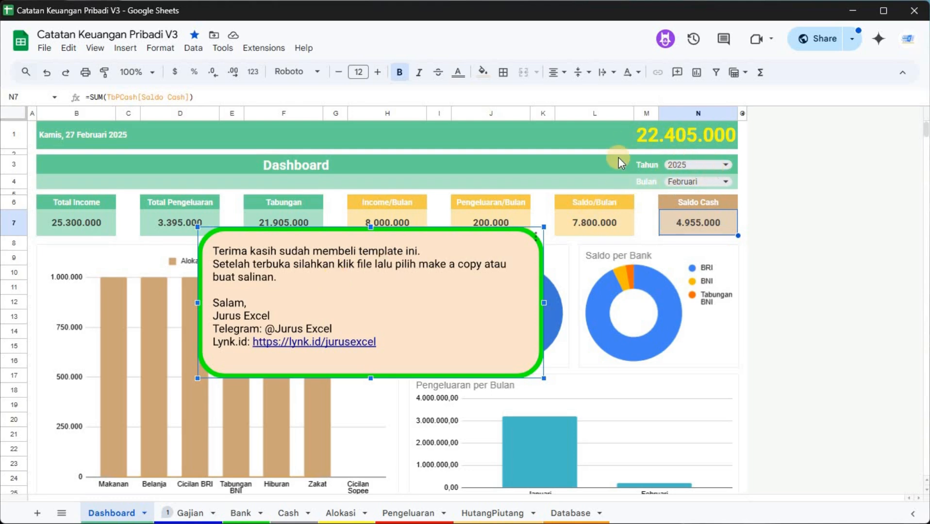
# - Set the Dashboard's Bulan to Januari, and examine the overall balance formula and the charts
pyautogui.click(699, 183)
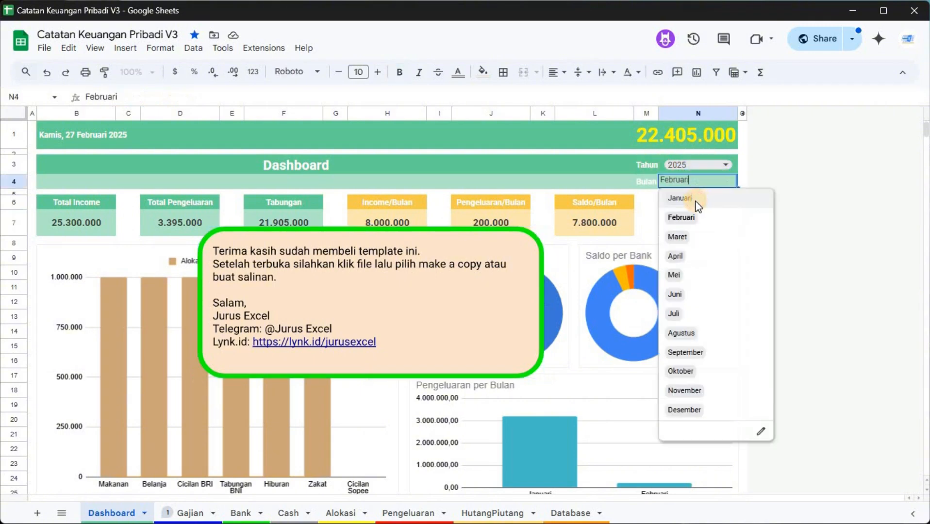
pyautogui.click(697, 200)
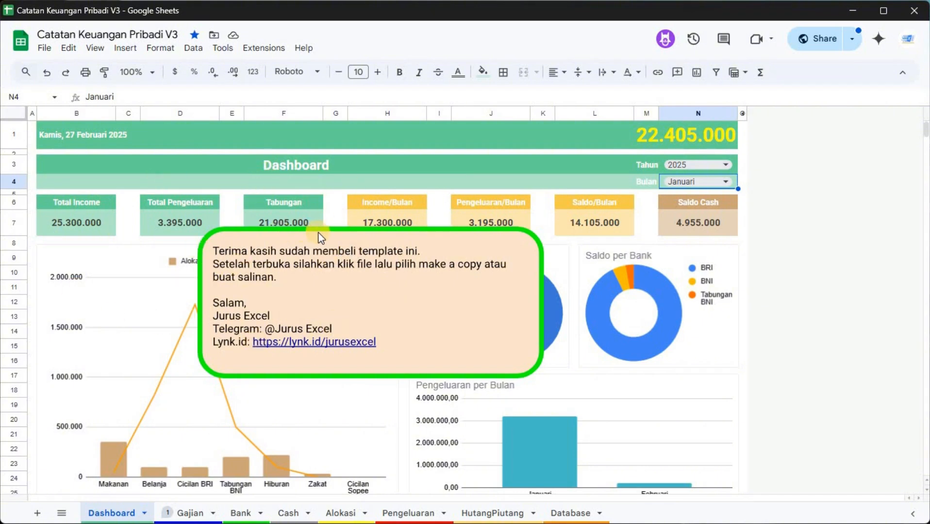
pyautogui.click(673, 140)
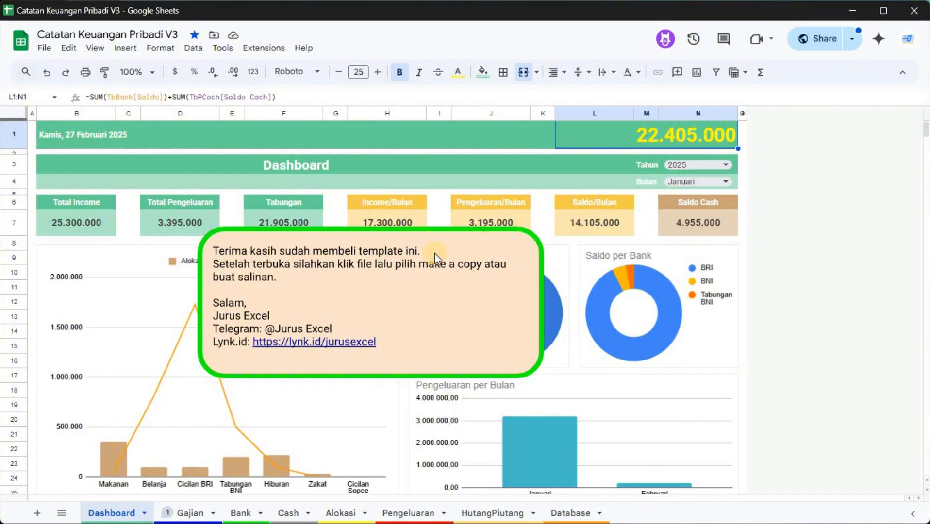
pyautogui.scroll(-3, 435, 253)
pyautogui.scroll(3, 243, 334)
pyautogui.scroll(-2, 575, 432)
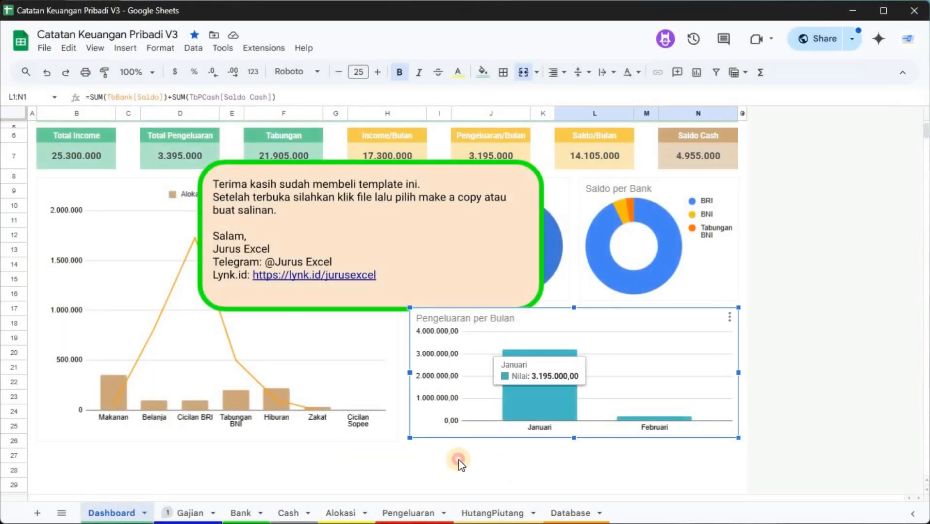
# - Examine the monthly spending bars in the Pengeluaran per Bulan chart on the Dashboard
pyautogui.click(443, 325)
pyautogui.click(491, 456)
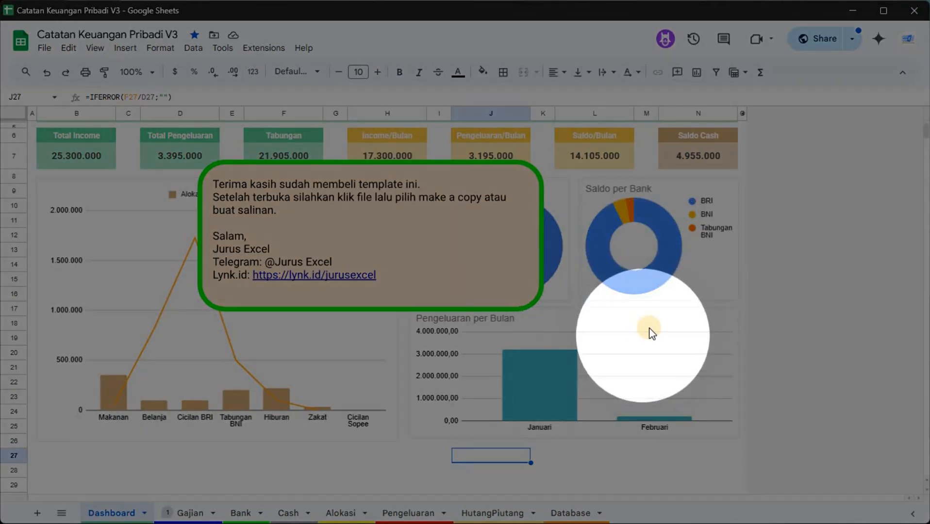
pyautogui.click(601, 435)
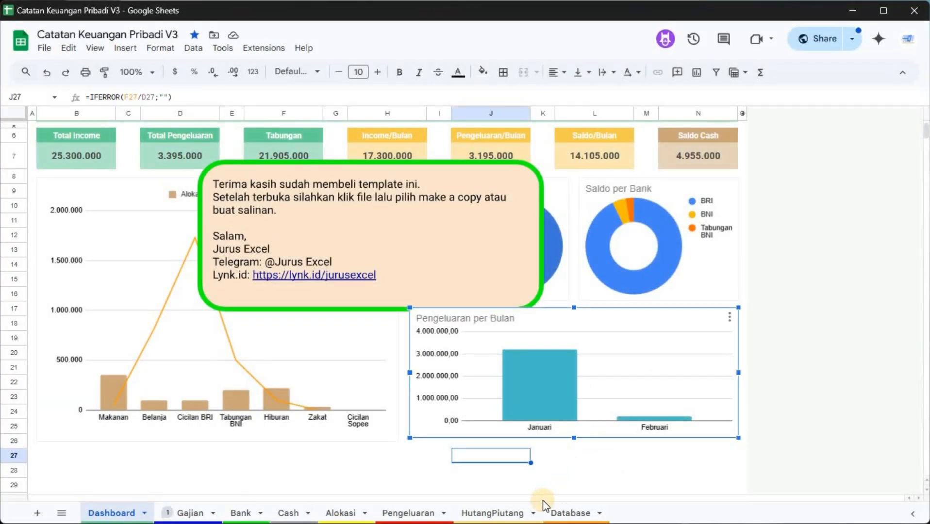
pyautogui.click(585, 456)
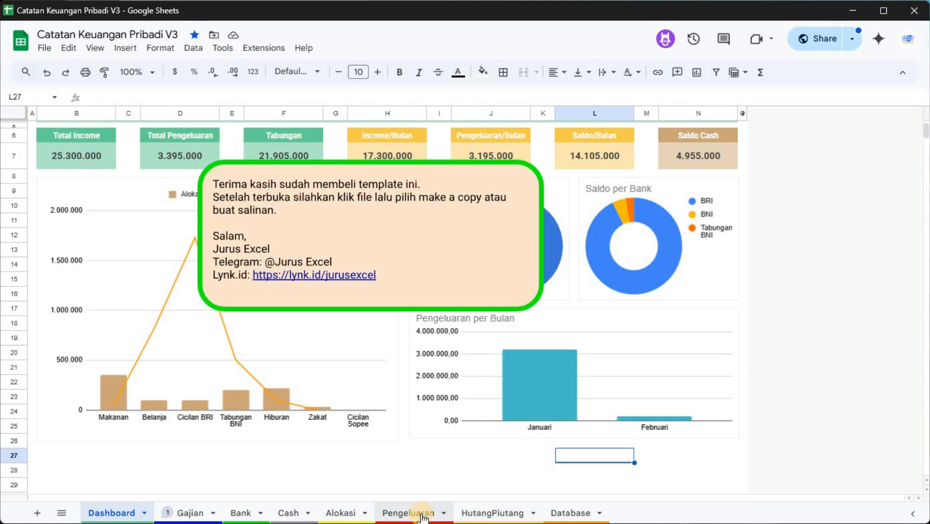
pyautogui.click(425, 472)
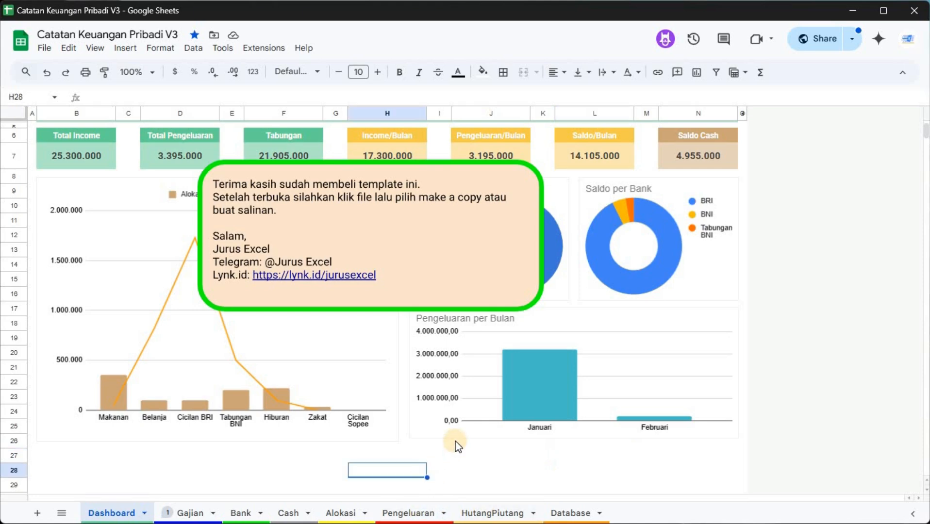
# - Extend the Pengeluaran per Bulan chart slightly downward so its lower edge lines up with the neighbouring allocation chart
pyautogui.click(569, 438)
pyautogui.moveTo(574, 442); pyautogui.dragTo(572, 446)
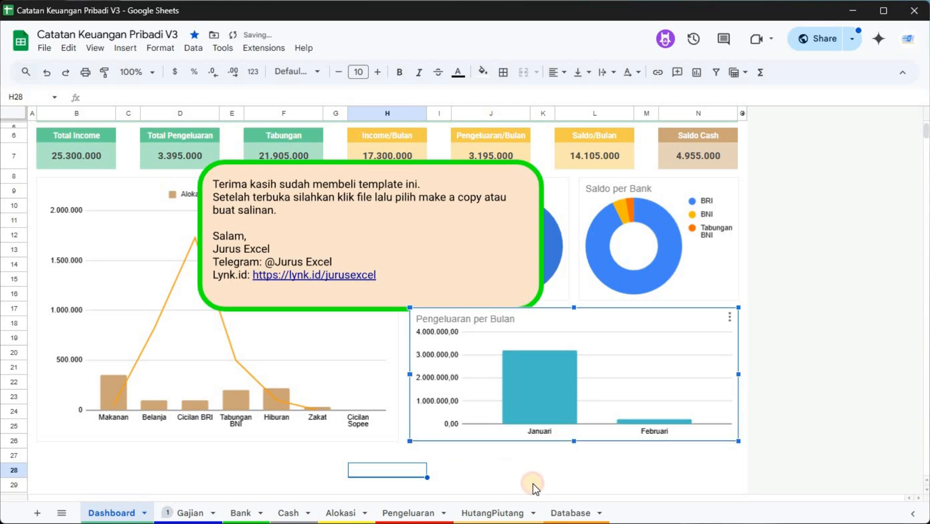
pyautogui.click(529, 475)
pyautogui.scroll(2, 493, 338)
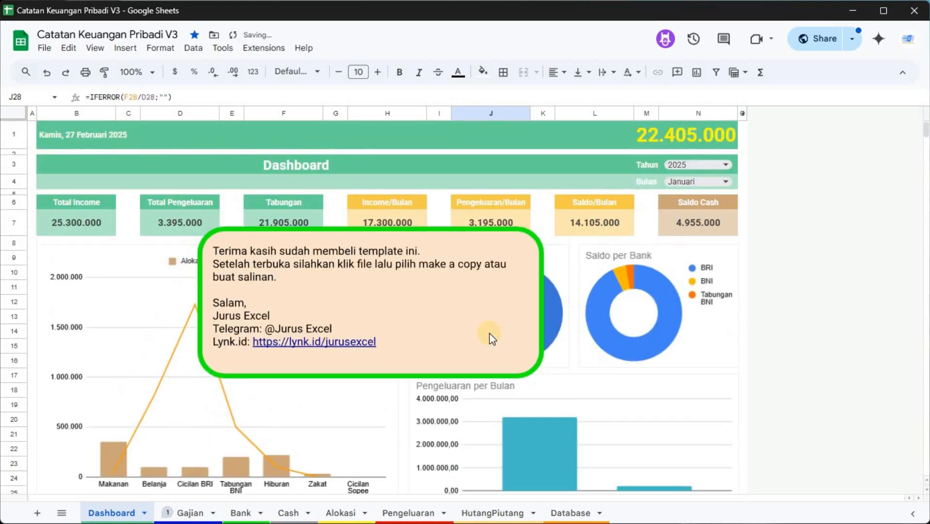